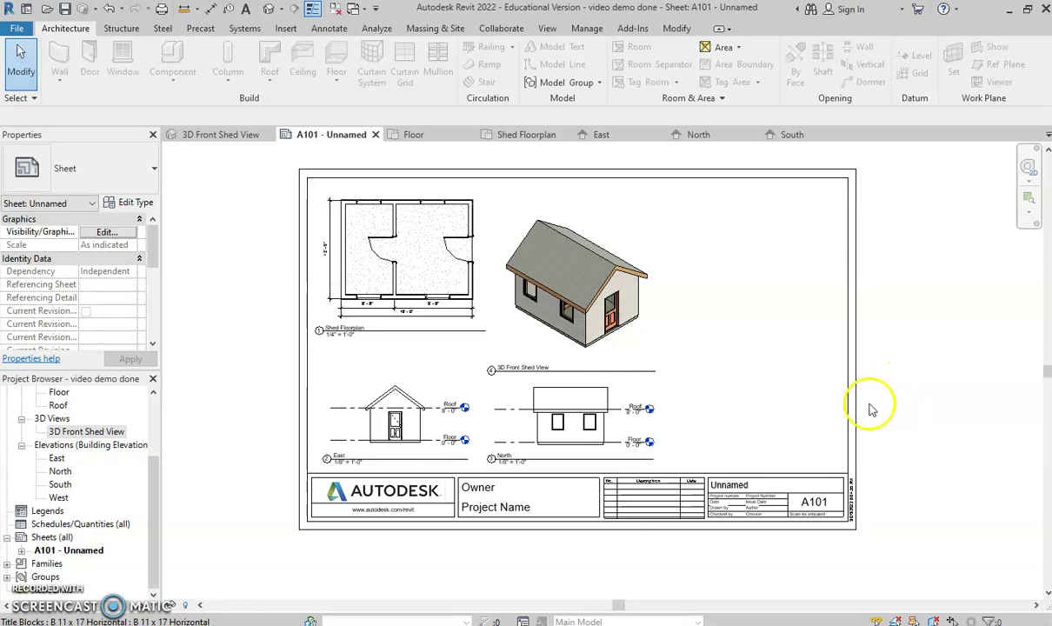
Step: Open the Shed Floorplan floor plan view from the sheet
scroll(798, 423, up, 2)
scroll(744, 487, down, 4)
scroll(422, 323, up, 2)
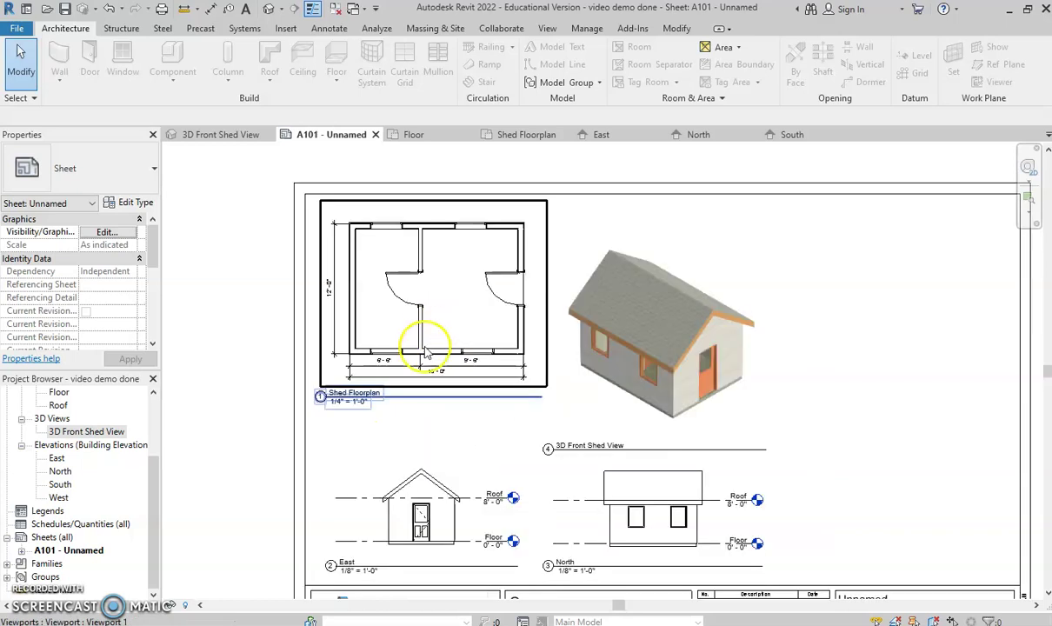
drag(150, 500, 141, 348)
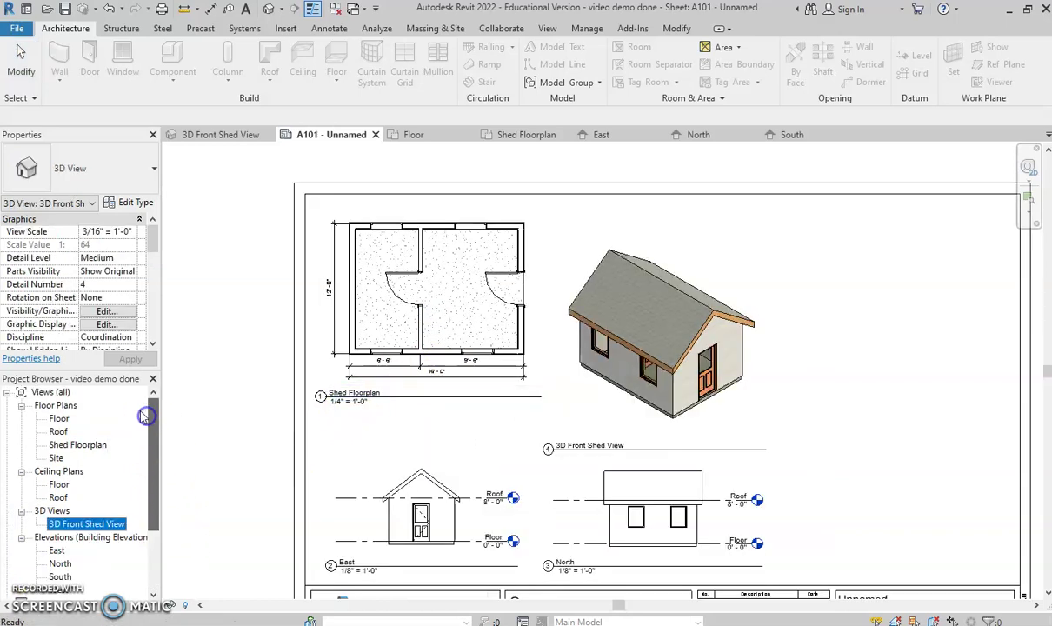
double_click(73, 445)
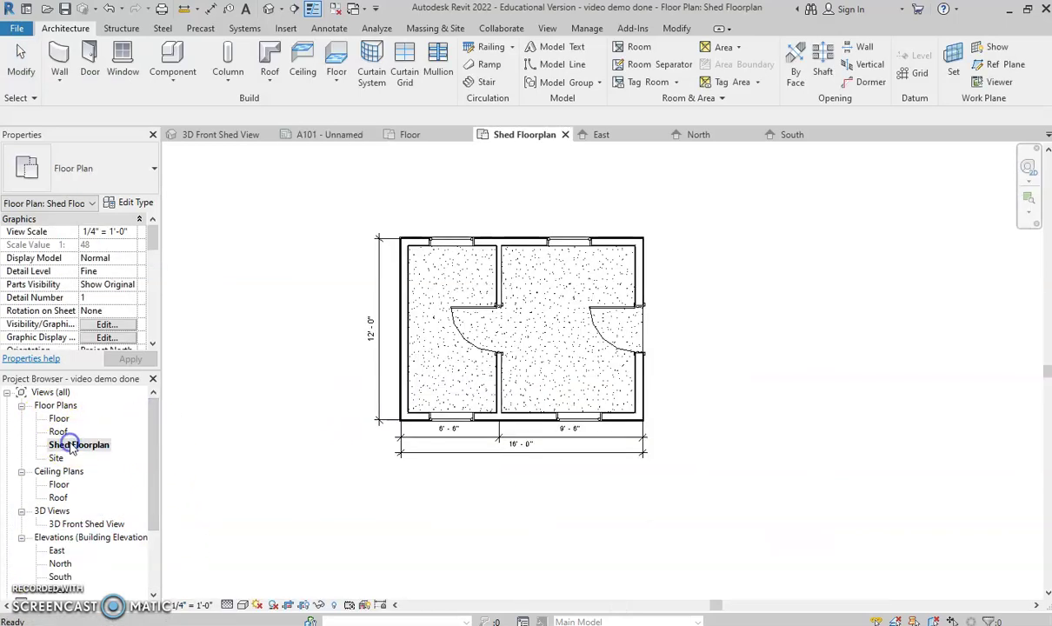
Step: Draw a vertical building section line through the upper exterior wall, between the interior partition and the larger room's window, ending inside that room
scroll(522, 300, up, 4)
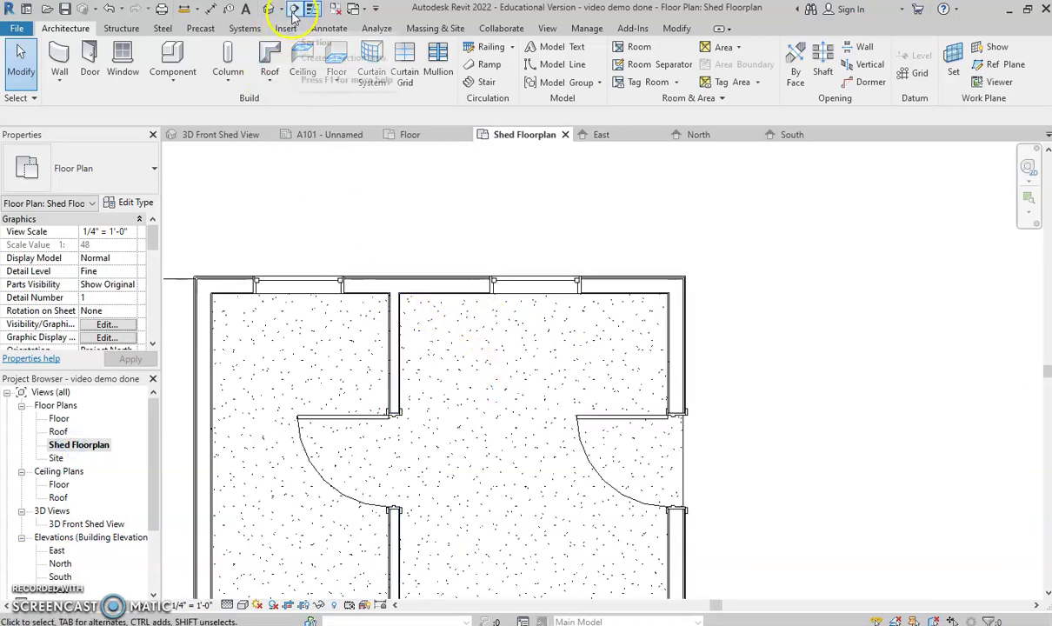
click(343, 29)
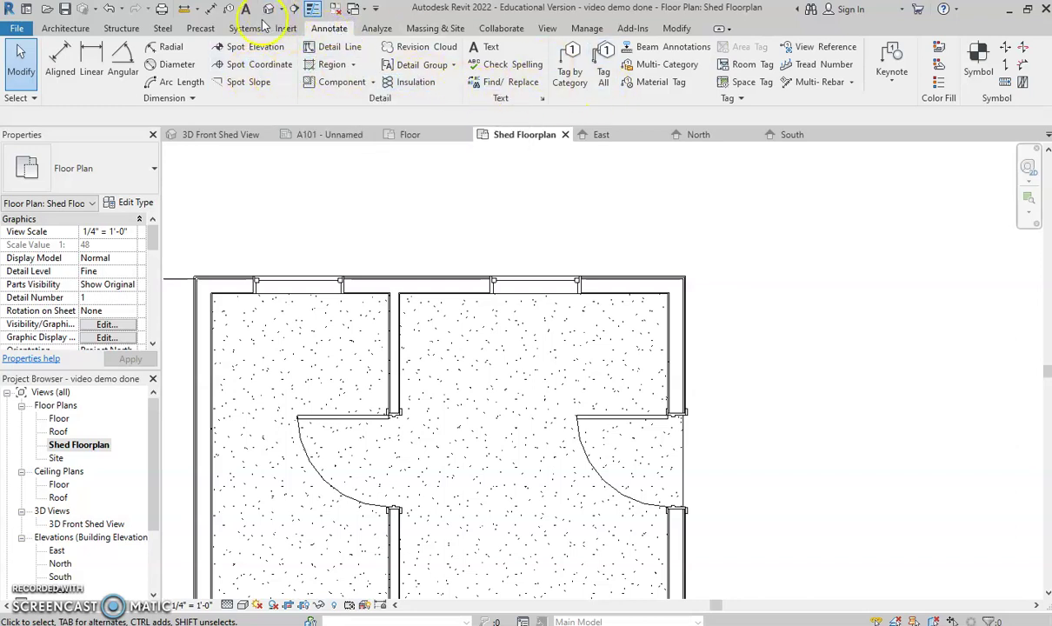
click(292, 9)
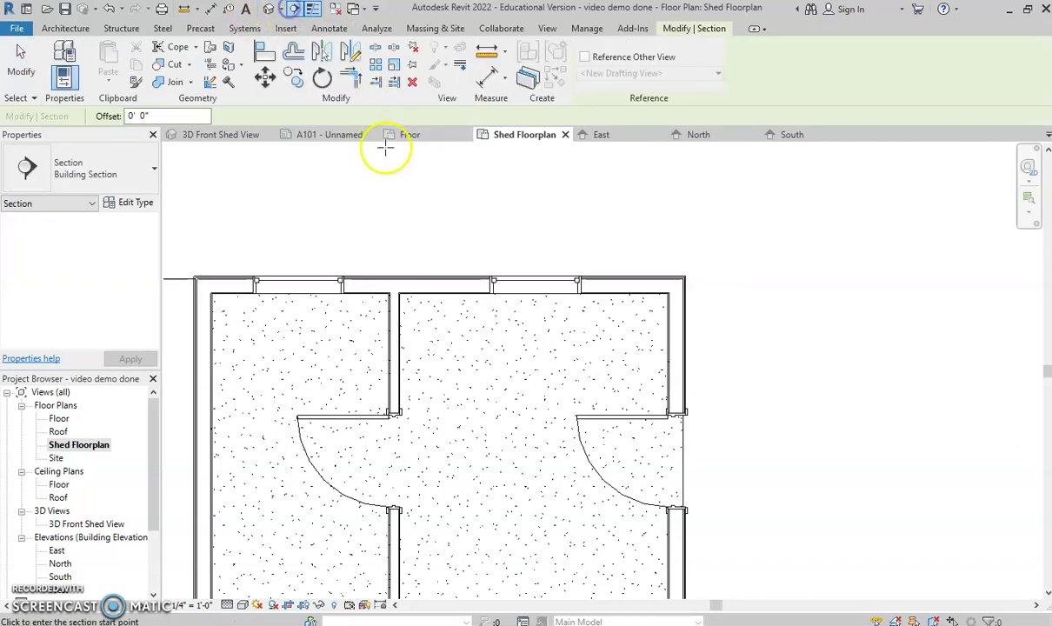
click(441, 331)
key(Escape)
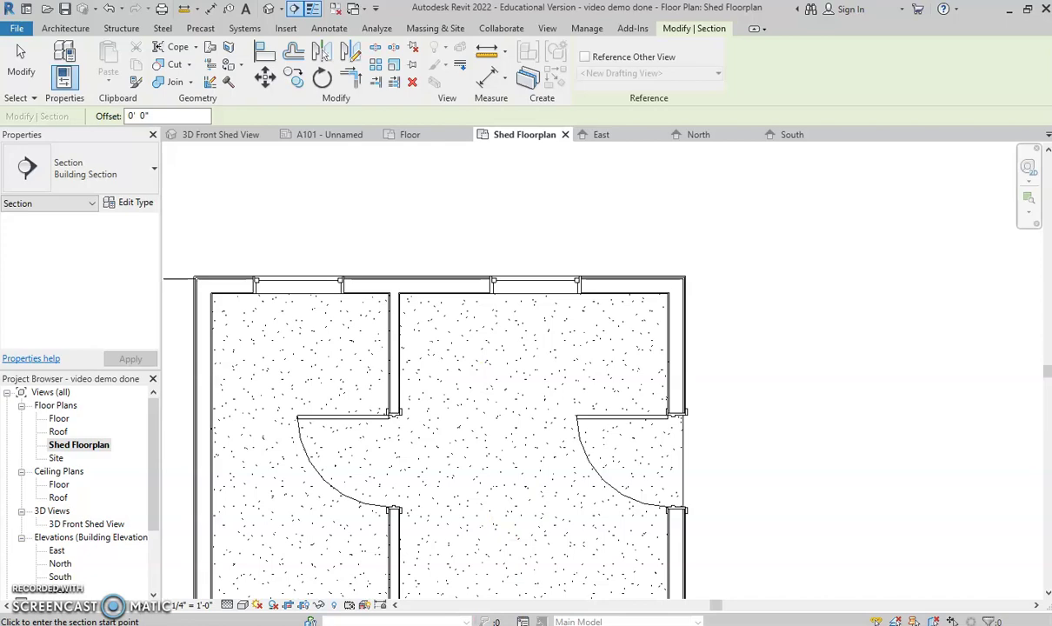
click(592, 540)
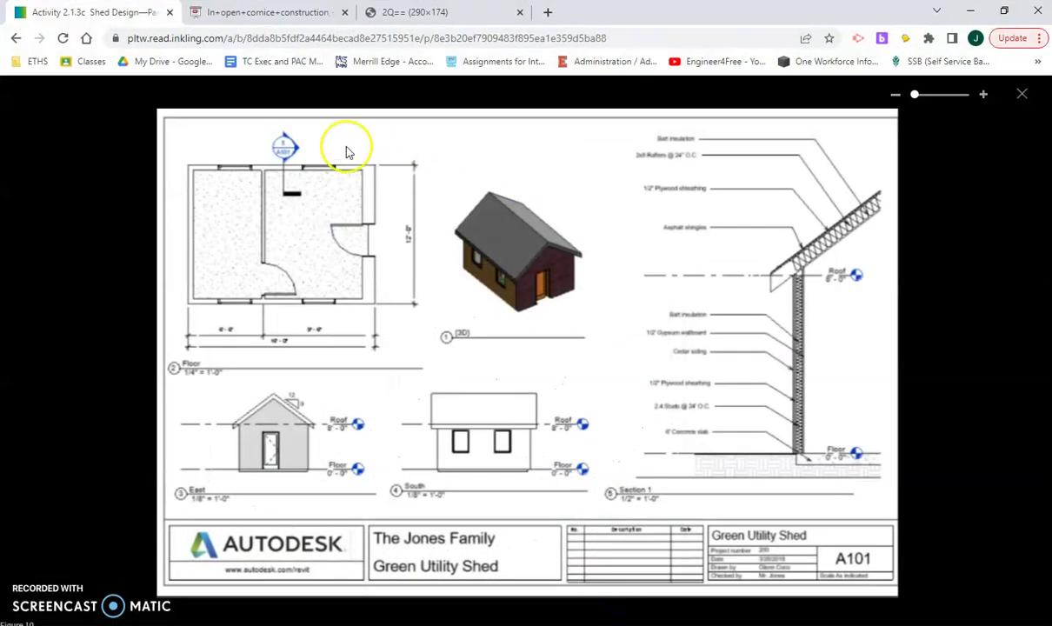
key(alt+Tab)
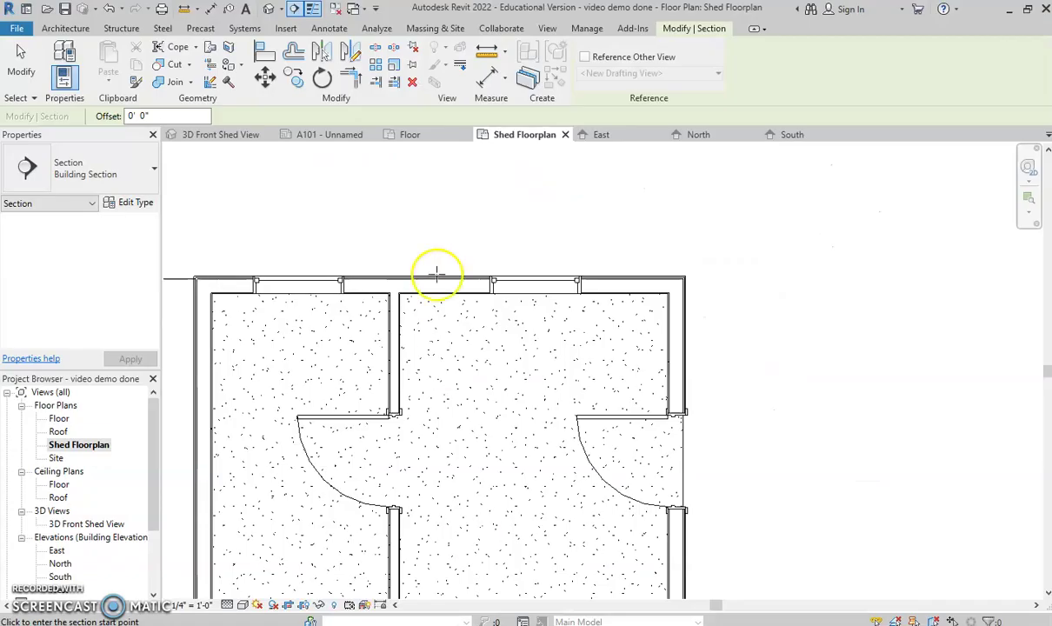
click(441, 229)
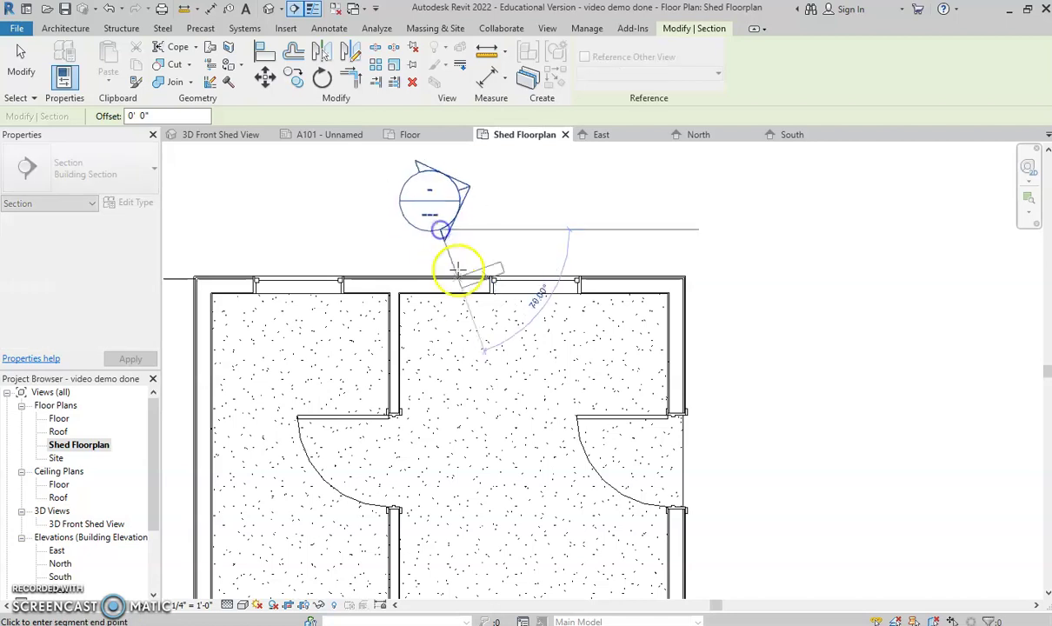
click(441, 351)
Step: Reduce the section's view depth so its boundary ends just short of the larger room's upper window
scroll(500, 287, down, 2)
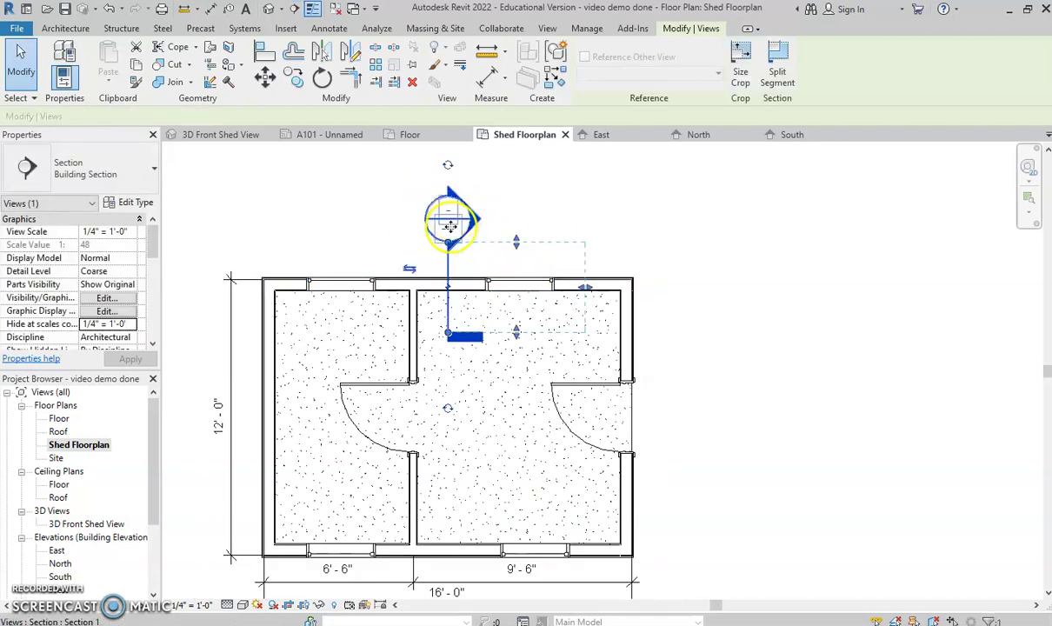
scroll(556, 301, up, 2)
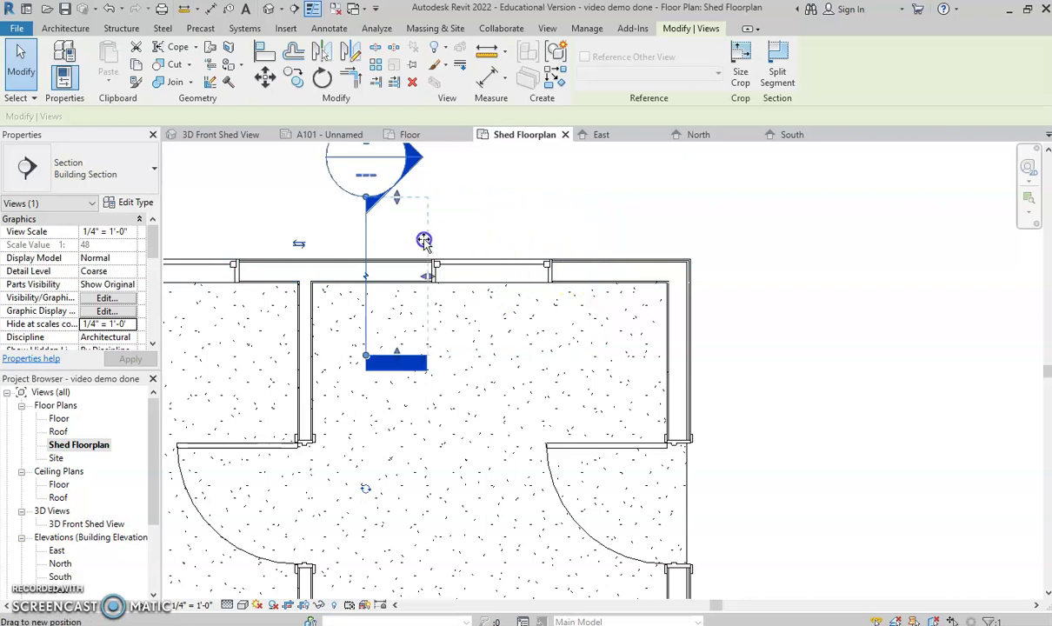
drag(423, 240, 426, 240)
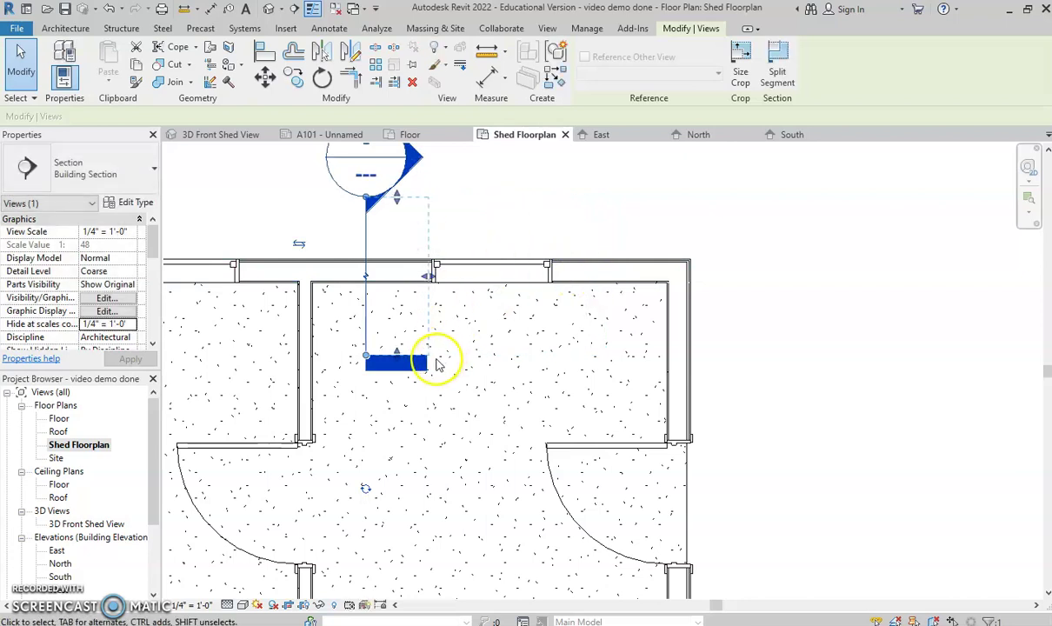
Step: Open the new Section 1 building section view
drag(153, 476, 165, 495)
scroll(150, 473, up, 2)
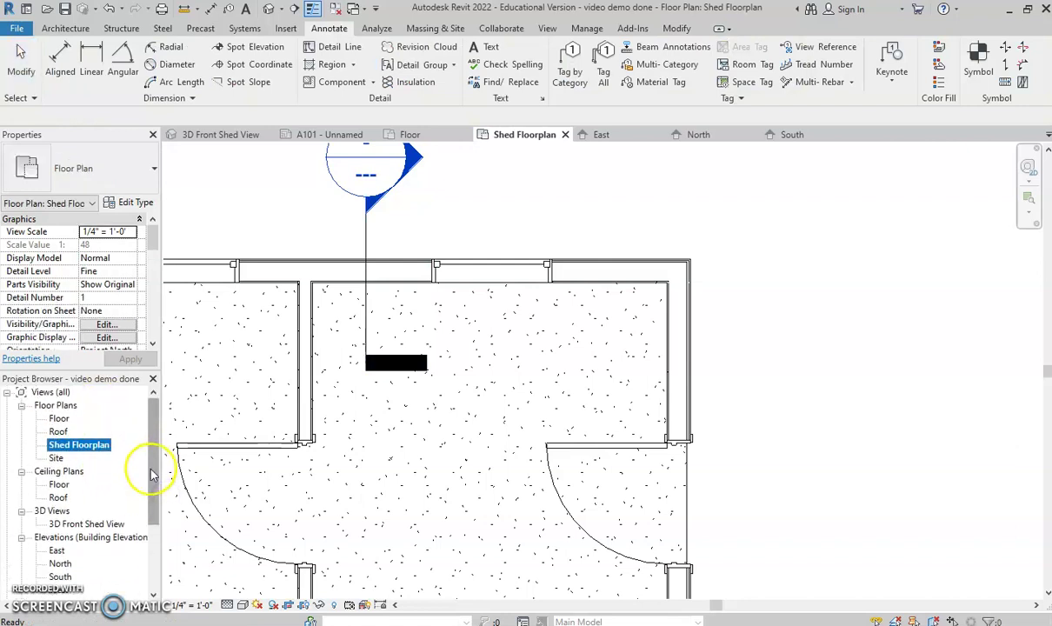
scroll(150, 485, down, 3)
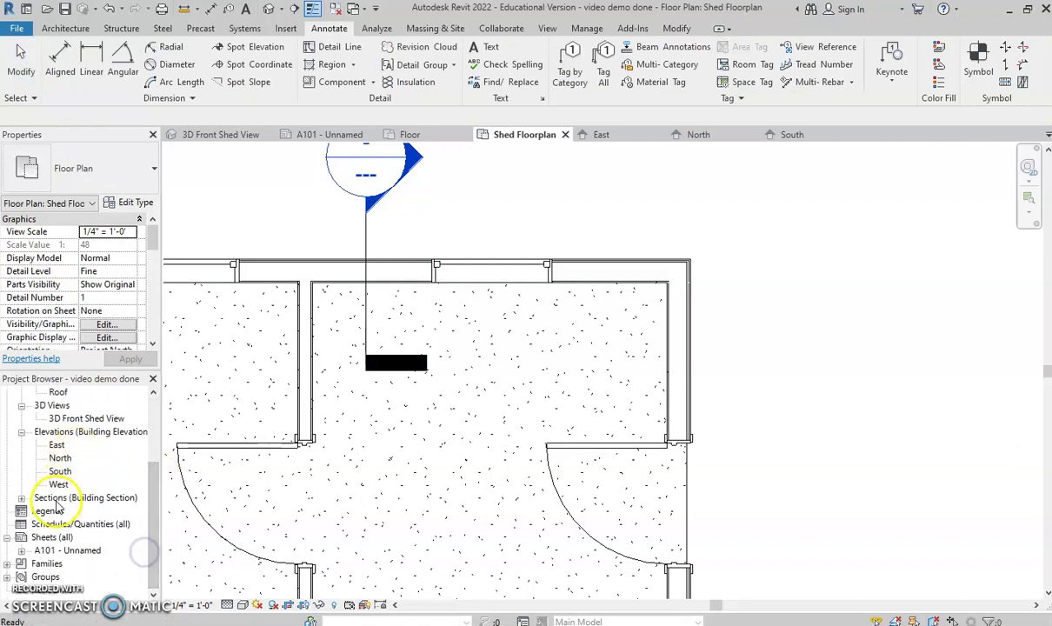
click(22, 498)
double_click(68, 510)
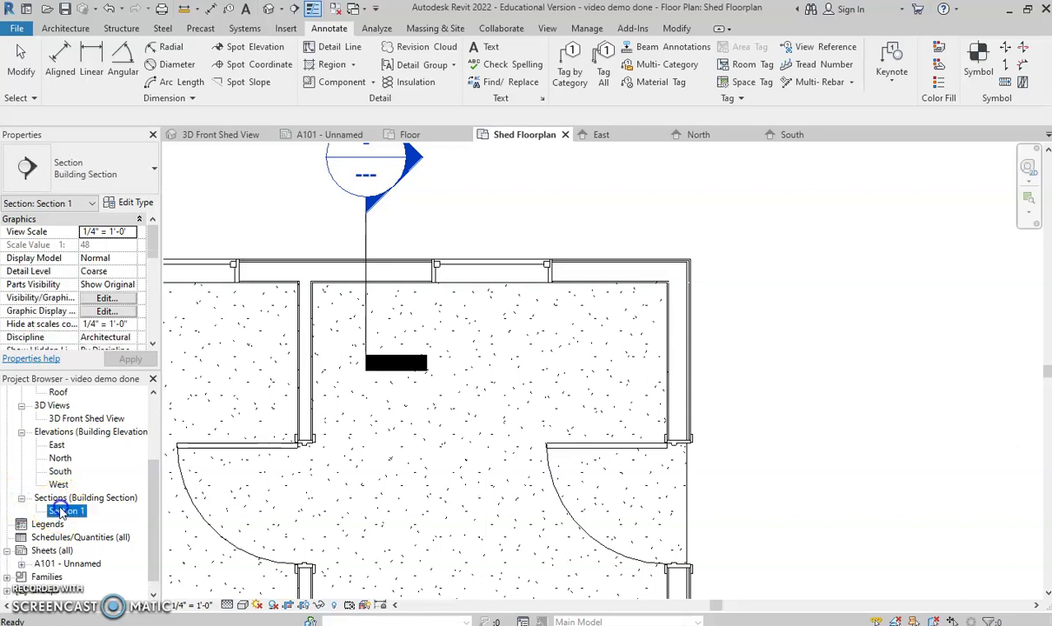
scroll(292, 435, down, 1)
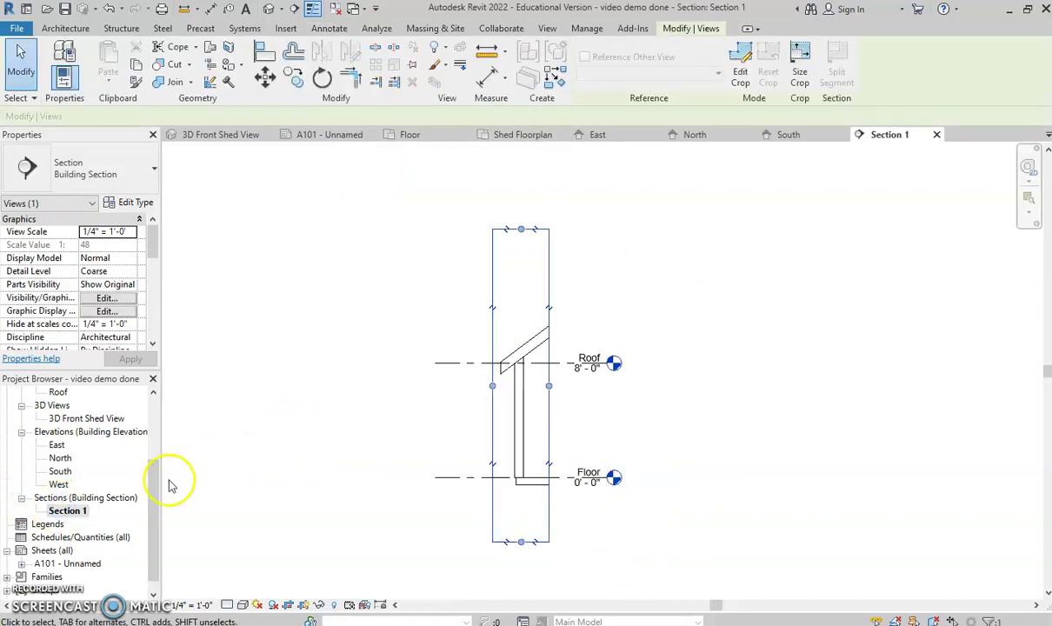
Step: Rename the Section 1 view as Shed Wall Section
right_click(83, 516)
click(101, 391)
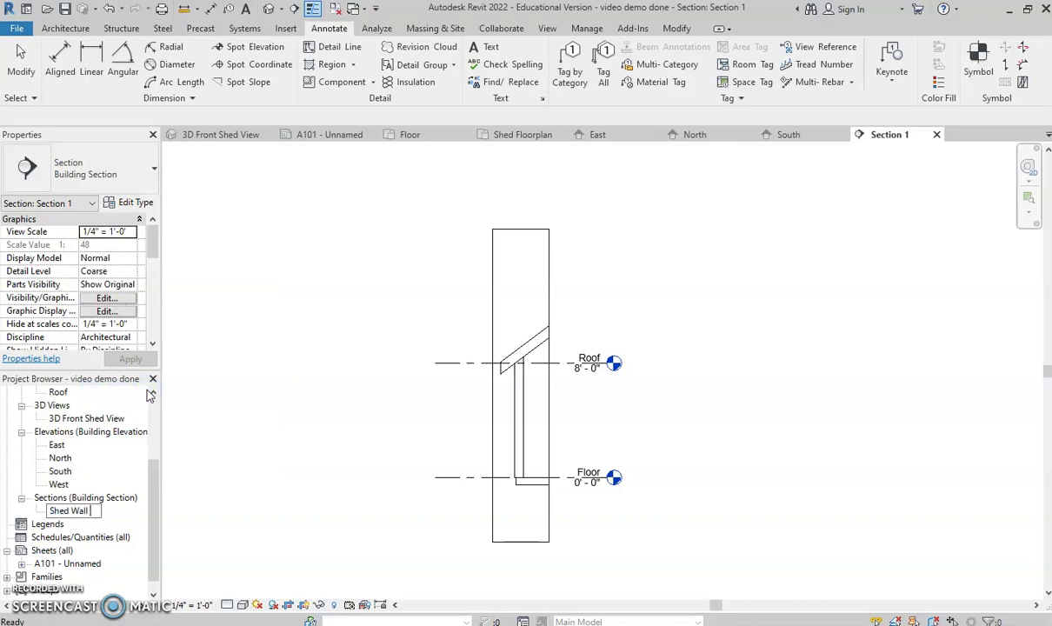
click(315, 329)
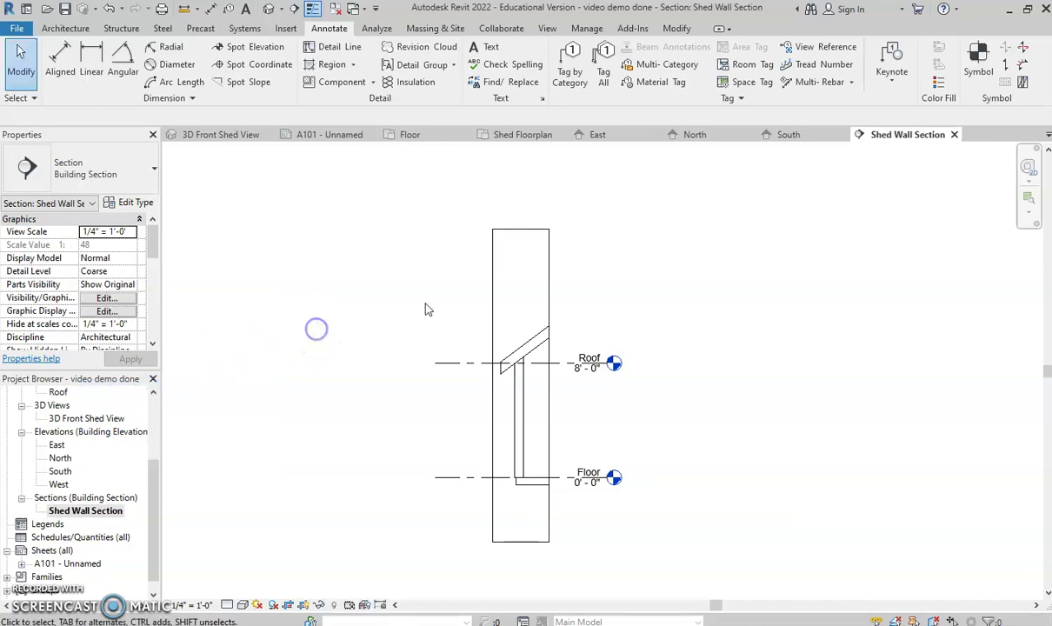
Step: Open sheet A101 and compare it with the reference shed sheet in the browser to check the wall section's layout and scale
click(306, 607)
click(306, 607)
drag(153, 516, 153, 526)
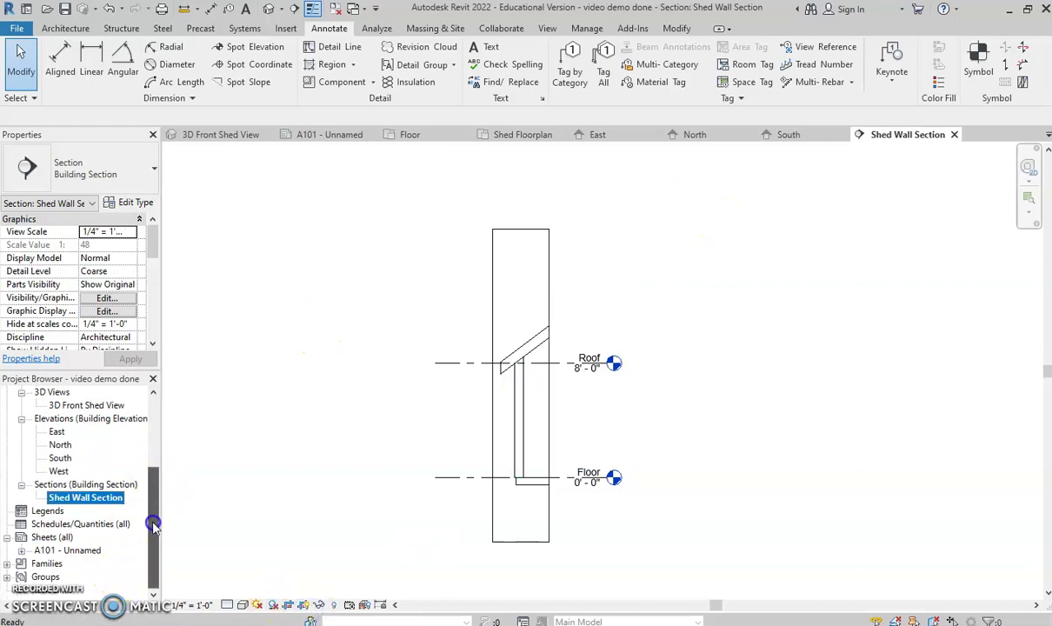
double_click(66, 551)
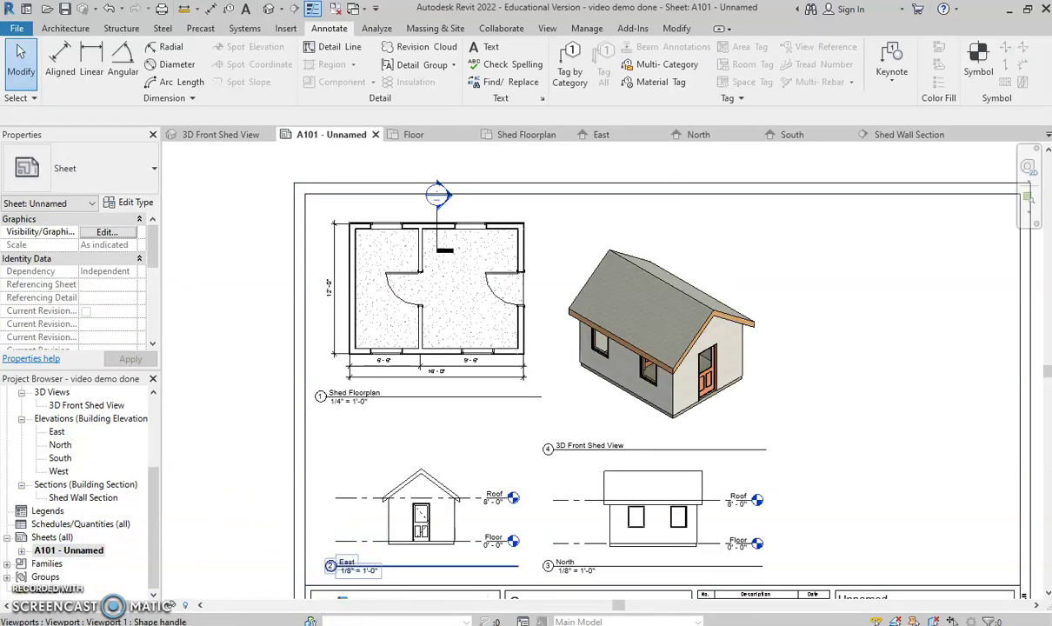
click(611, 591)
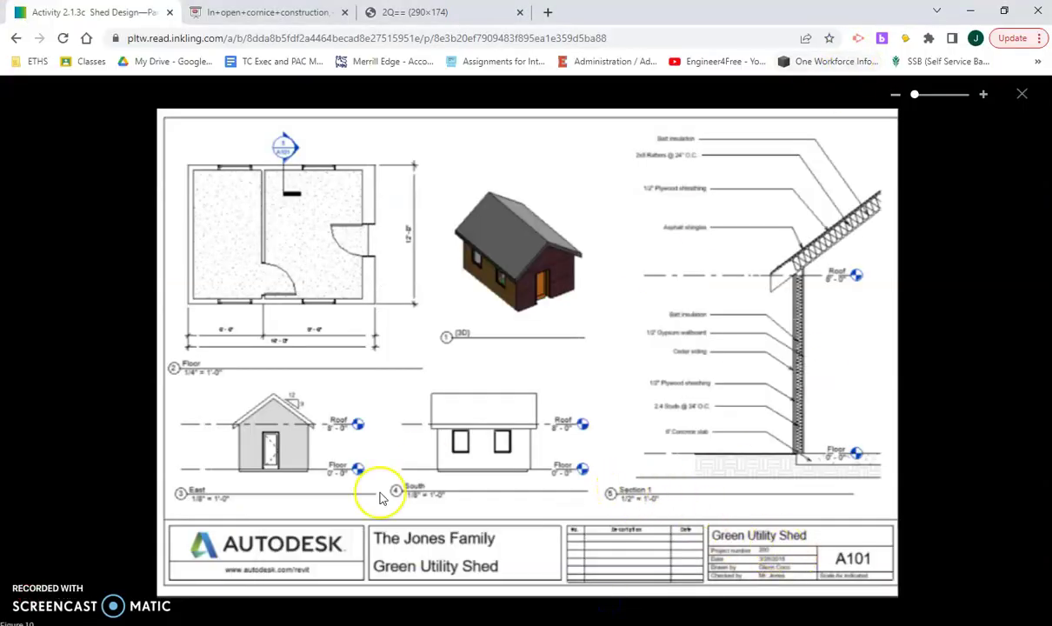
key(alt+Tab)
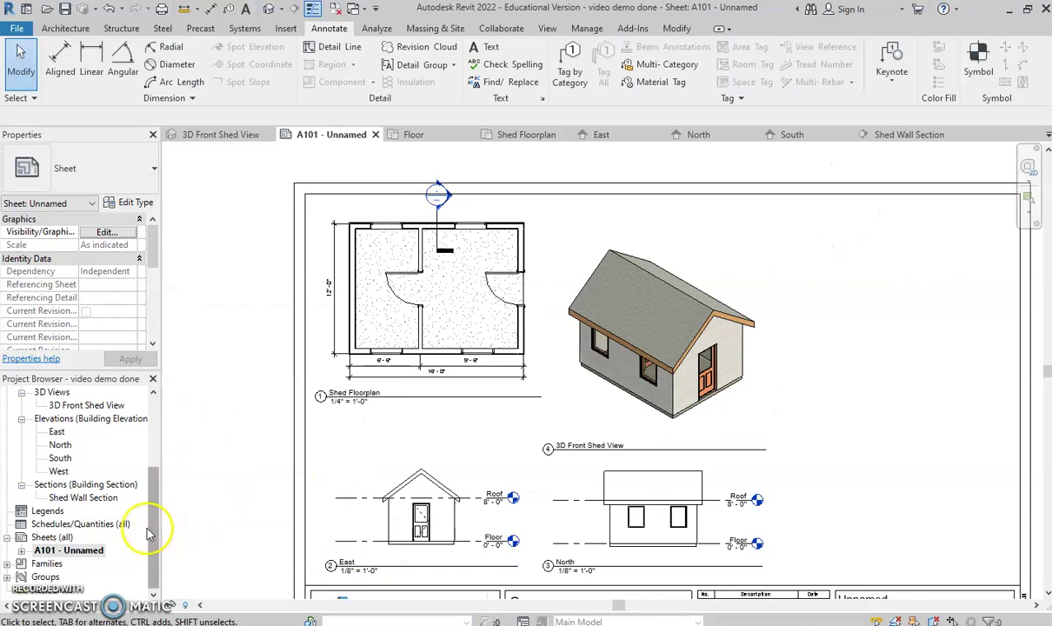
Step: Set the view scale of the Shed Wall Section view to 1/2" = 1'-0"
double_click(86, 498)
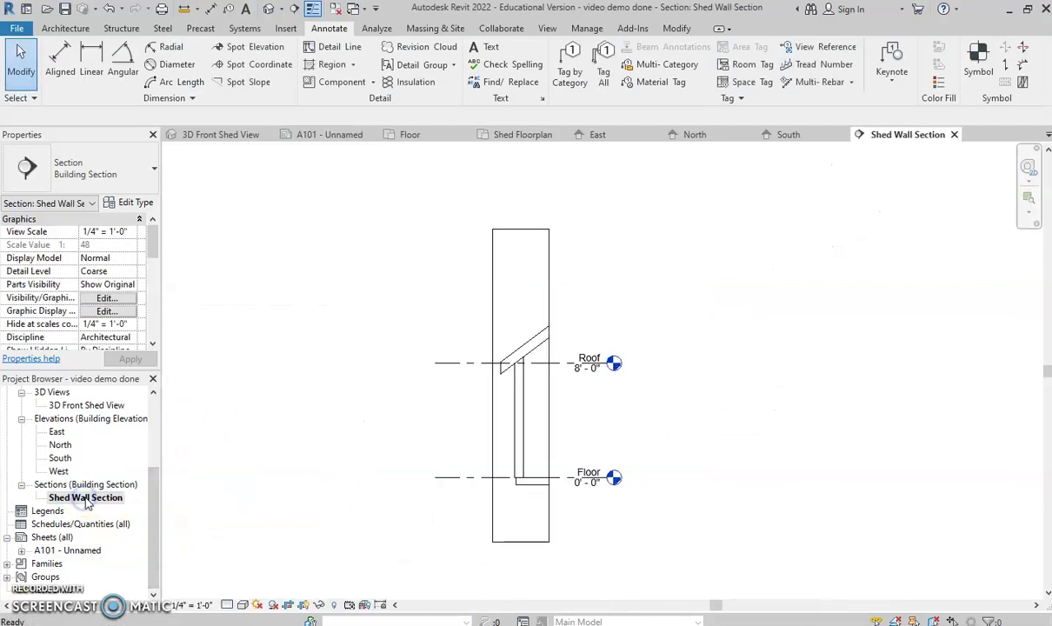
click(133, 233)
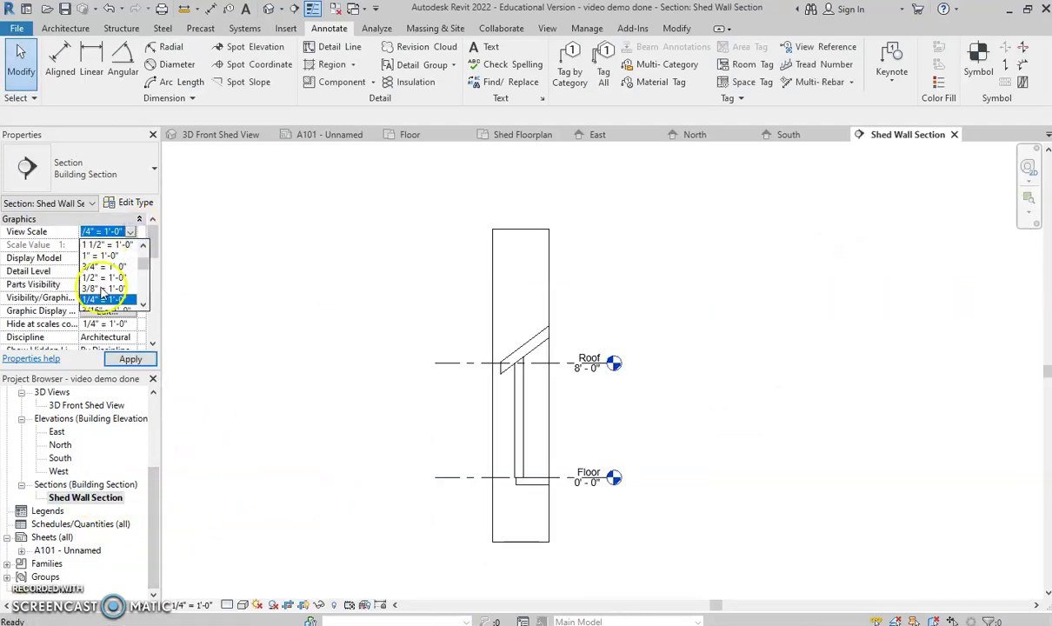
click(103, 278)
click(130, 359)
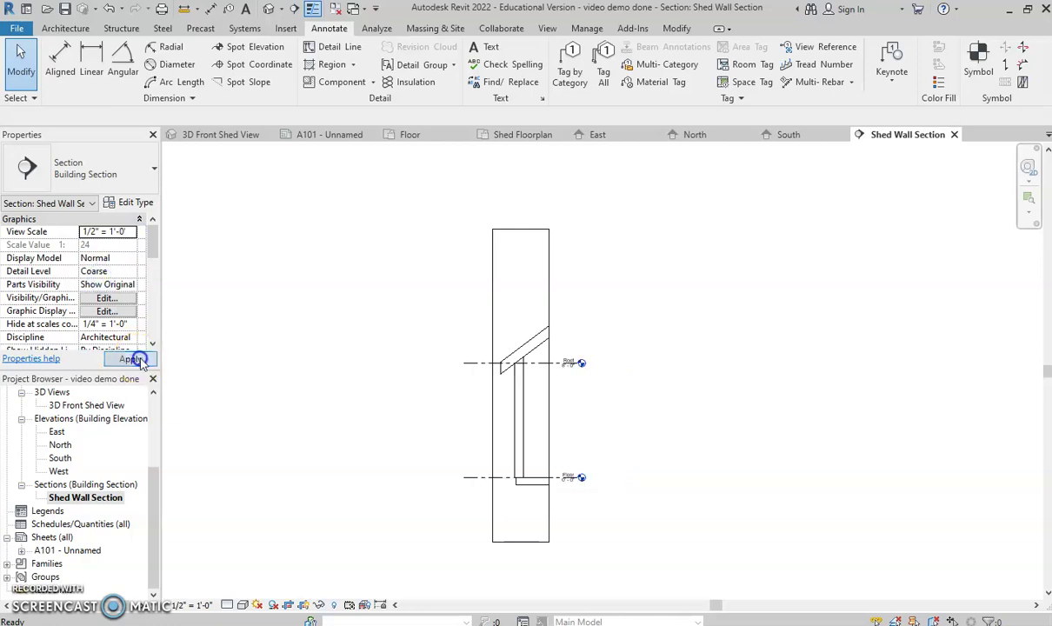
Step: Resize the section's crop region to end just above the roof and just below the slab, with extra width outside the wall
click(527, 230)
drag(522, 230, 530, 315)
drag(492, 429, 468, 433)
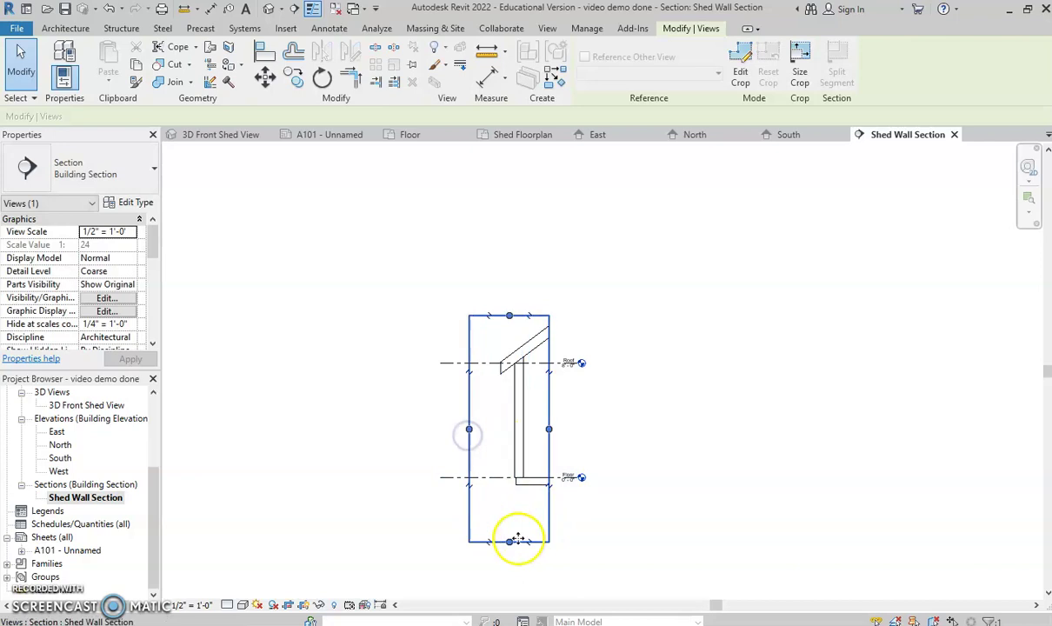
drag(509, 541, 507, 491)
scroll(517, 487, up, 5)
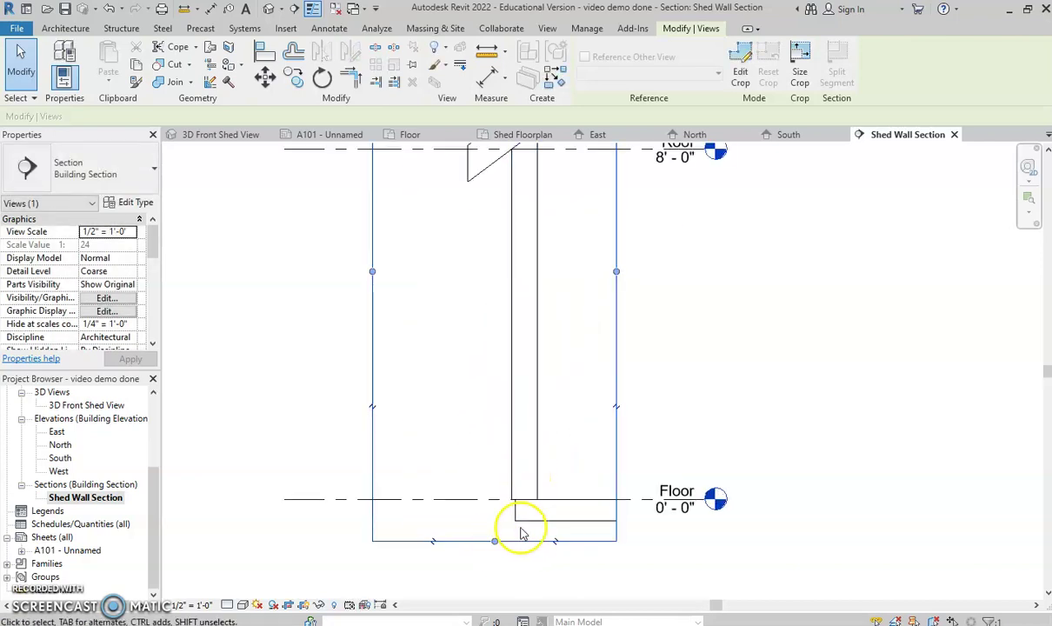
Step: Set the detail level of the wall section view to Fine
scroll(533, 519, down, 3)
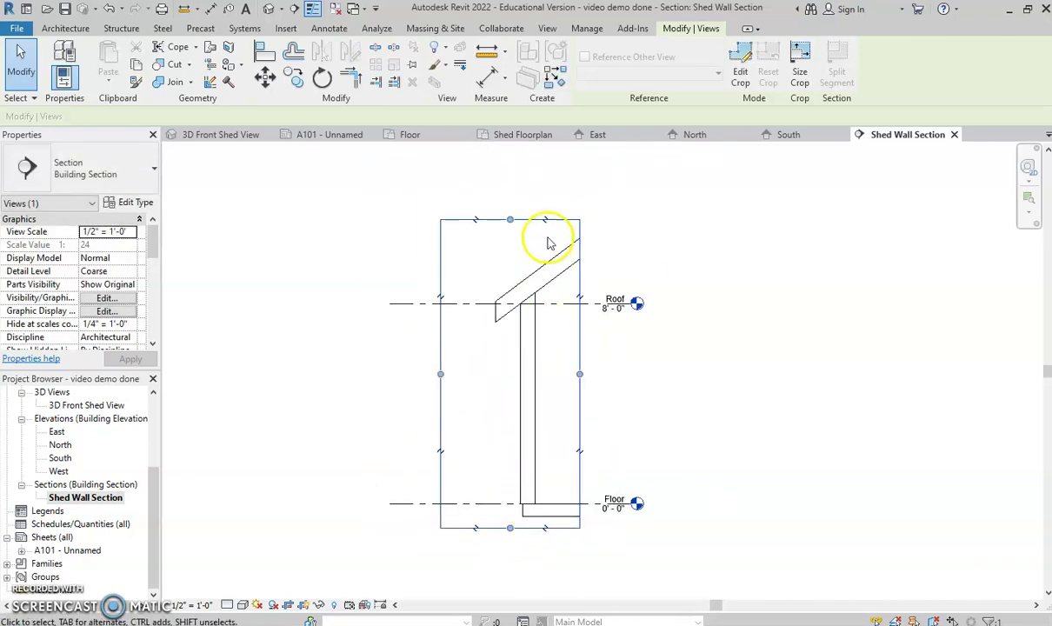
click(227, 606)
click(266, 590)
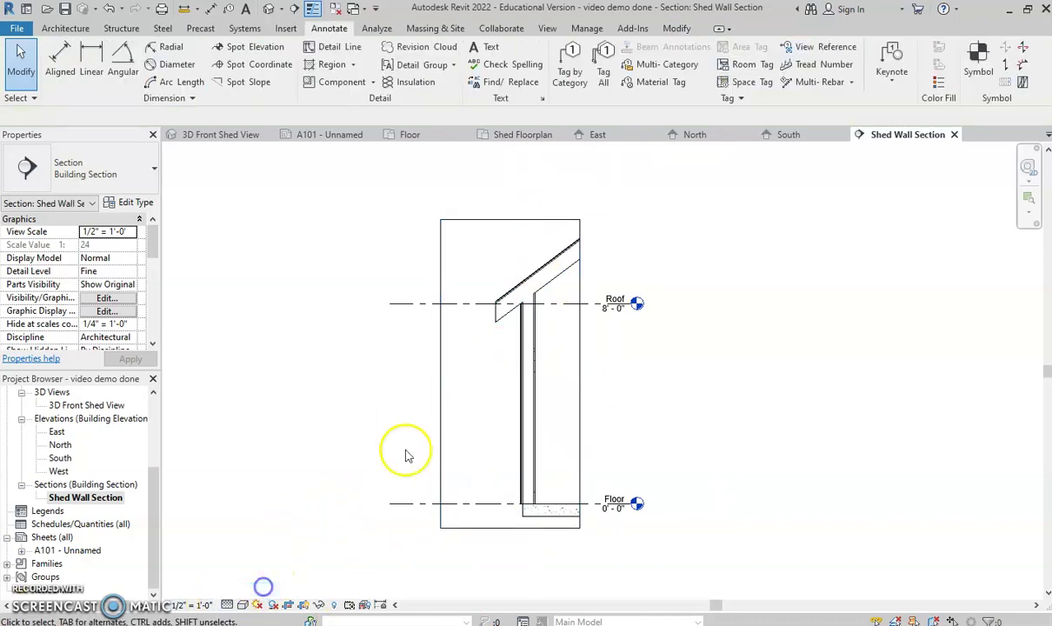
Step: Examine the wall section up close, including the concrete slab, the wall layers and the roof overhang
scroll(541, 548, up, 1)
scroll(565, 482, up, 2)
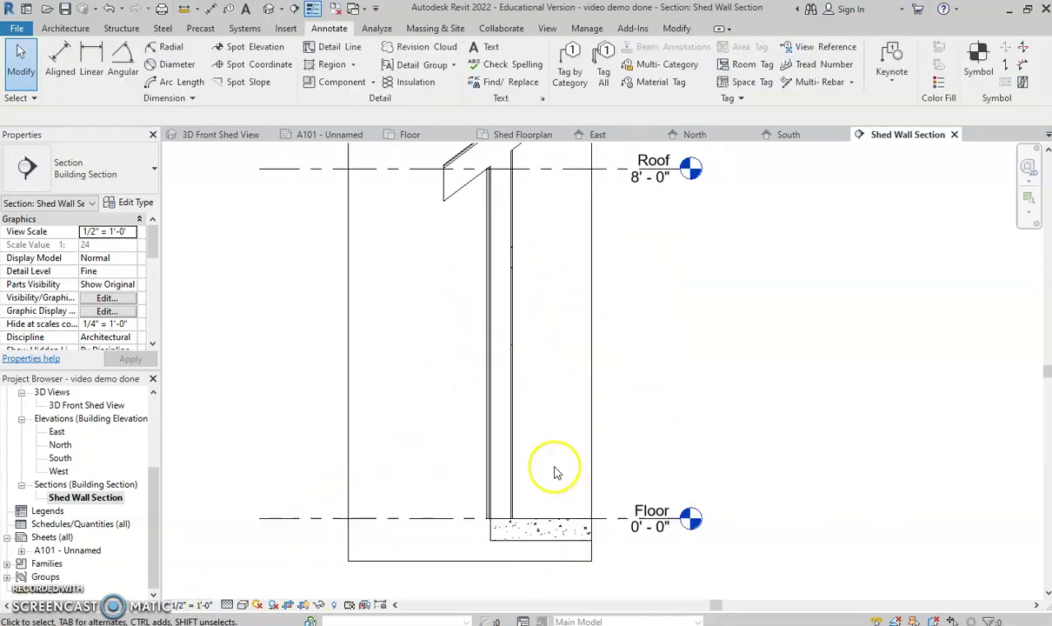
scroll(481, 465, down, 2)
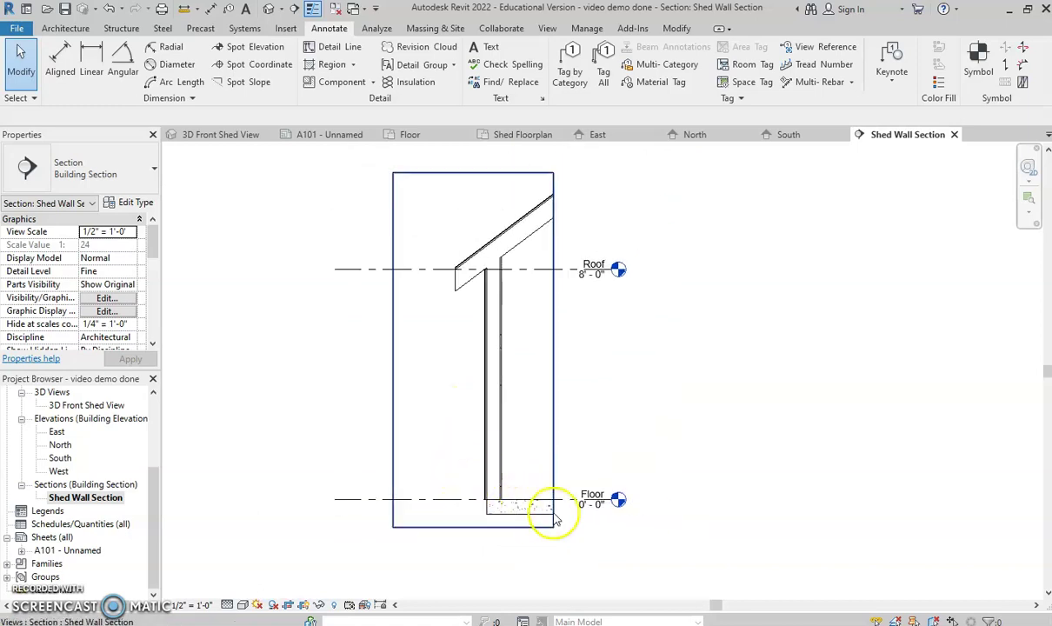
scroll(489, 513, up, 2)
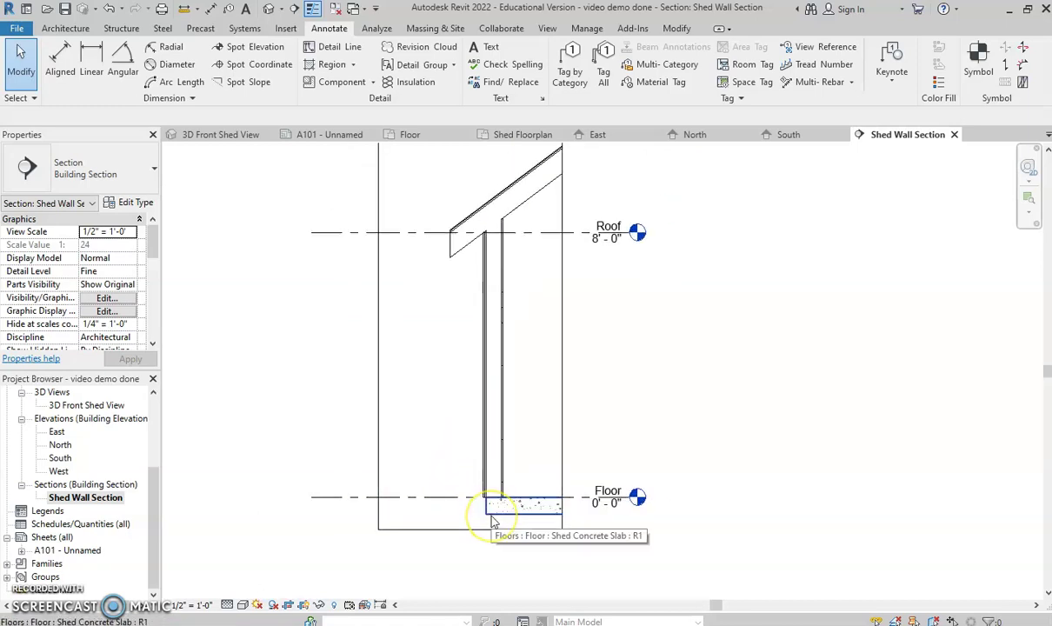
scroll(494, 523, up, 3)
scroll(500, 493, down, 4)
scroll(500, 490, up, 3)
scroll(460, 457, down, 2)
middle_drag(456, 429, 347, 562)
middle_drag(402, 181, 385, 302)
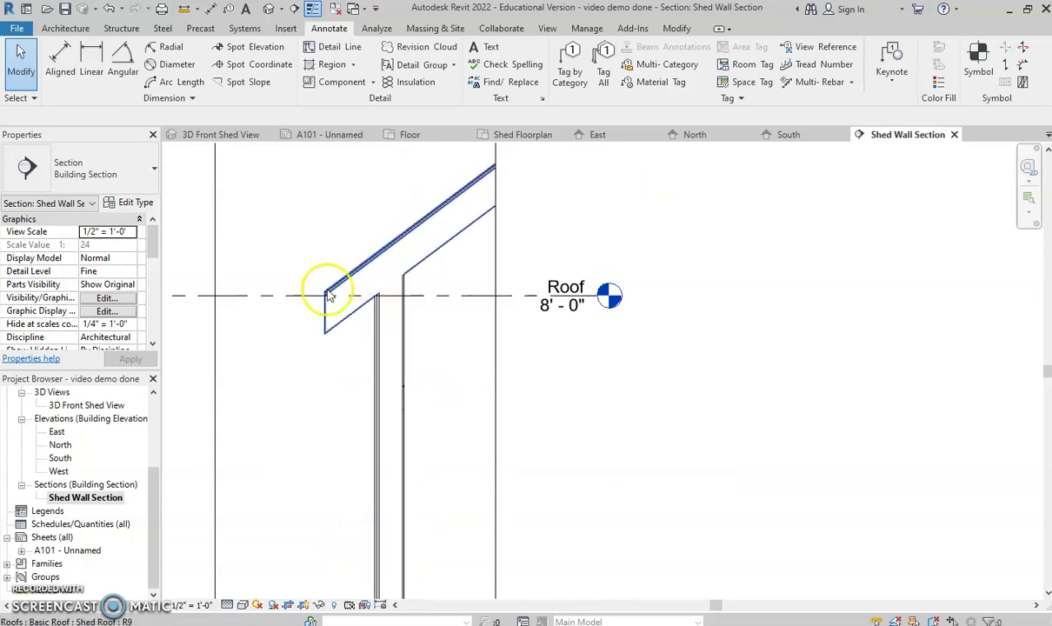
scroll(421, 400, down, 2)
middle_drag(422, 402, 413, 223)
scroll(403, 422, up, 3)
scroll(392, 451, up, 2)
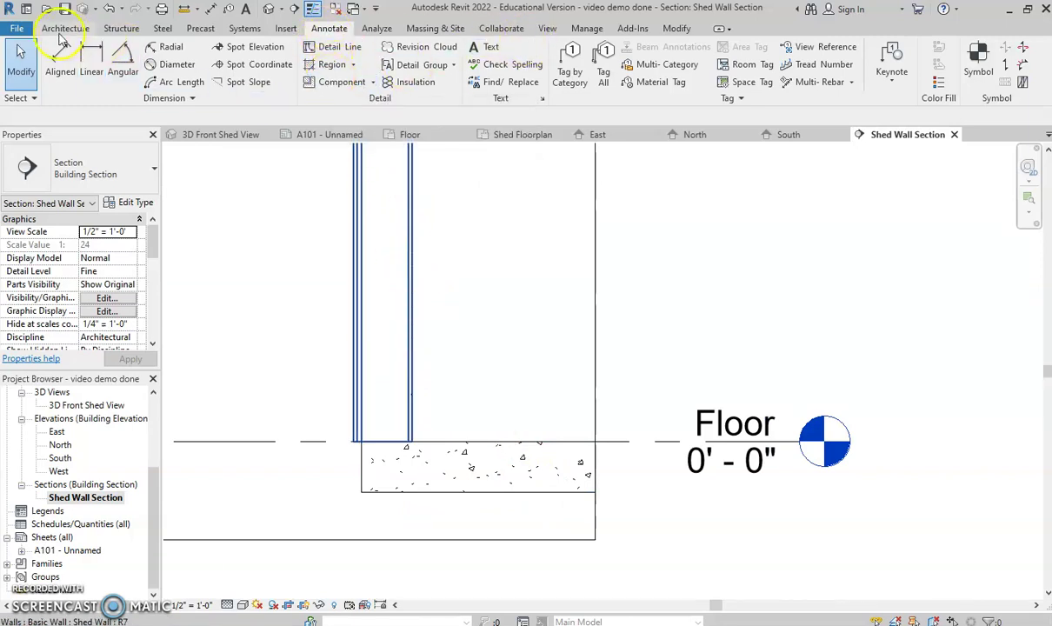
Step: Start a detail component and browse the imperial Detail Items library to Div 06-Wood and Plastic, 061100-Wood Framing
click(346, 86)
click(582, 72)
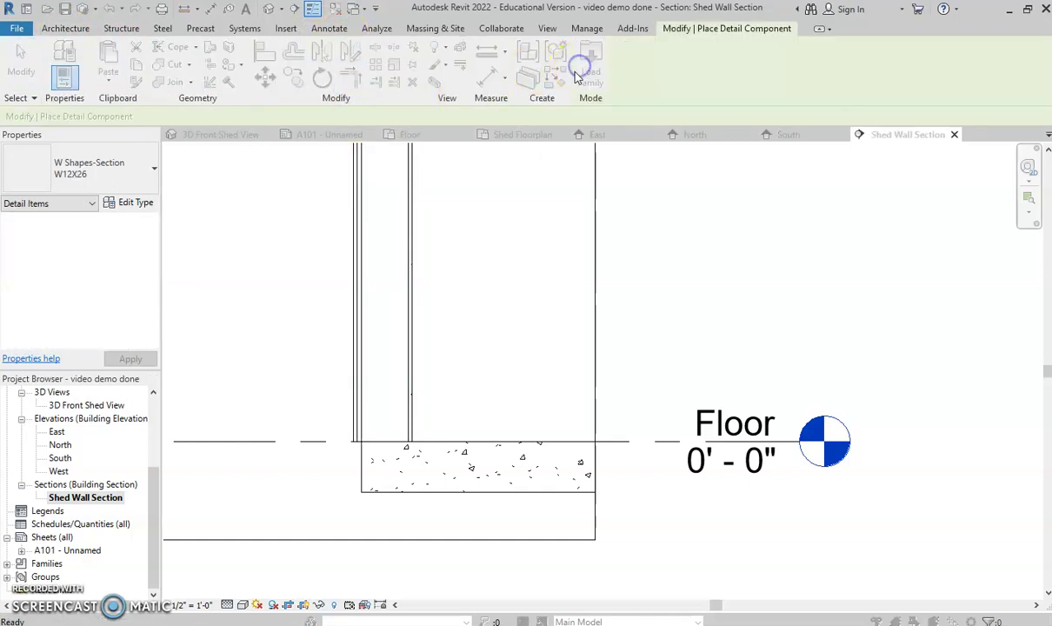
scroll(274, 409, down, 2)
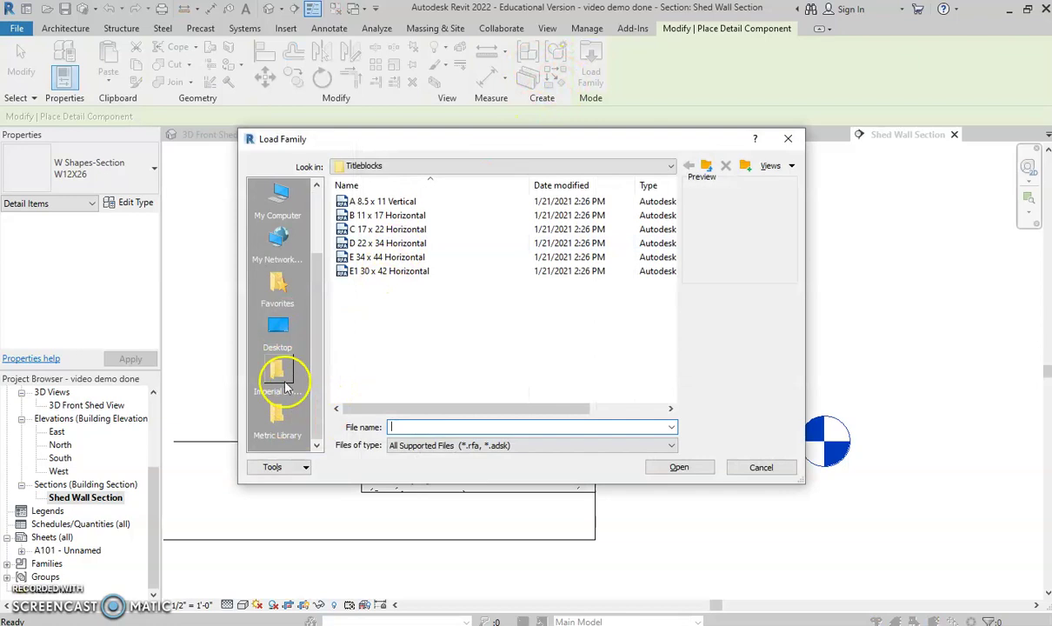
click(285, 387)
scroll(416, 289, down, 2)
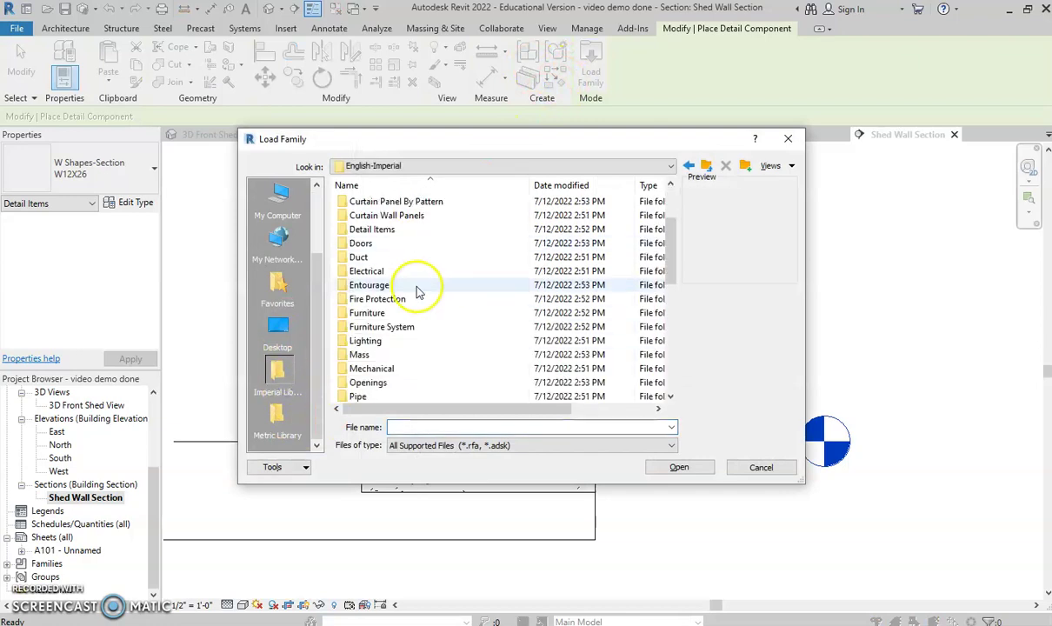
double_click(393, 230)
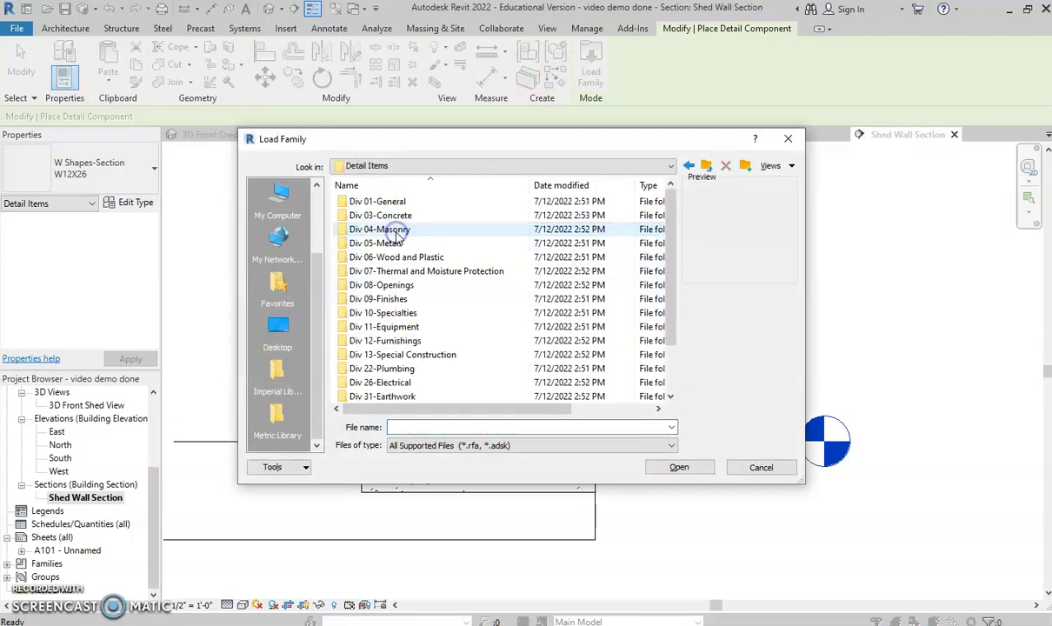
double_click(395, 257)
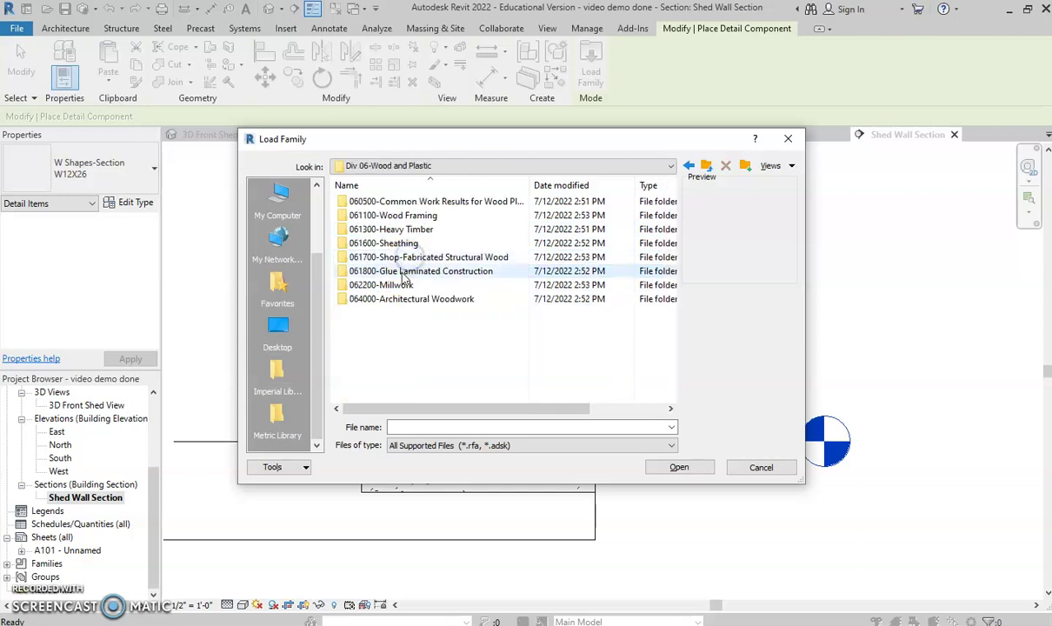
double_click(401, 214)
Step: Load the Nominal Cut Lumber-Section family with the 2x6 type
click(414, 201)
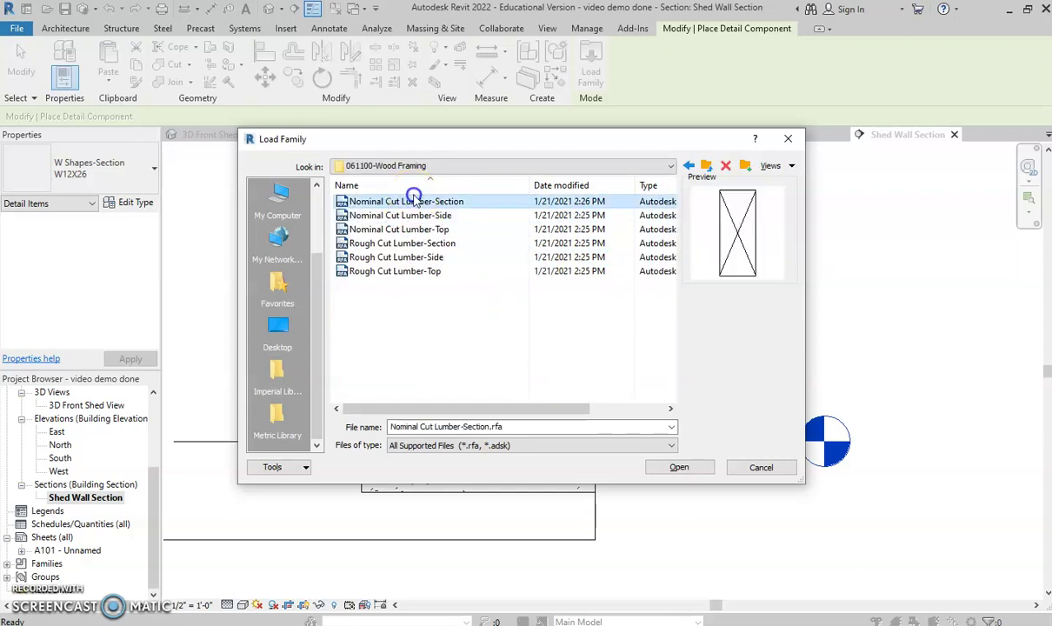
double_click(433, 203)
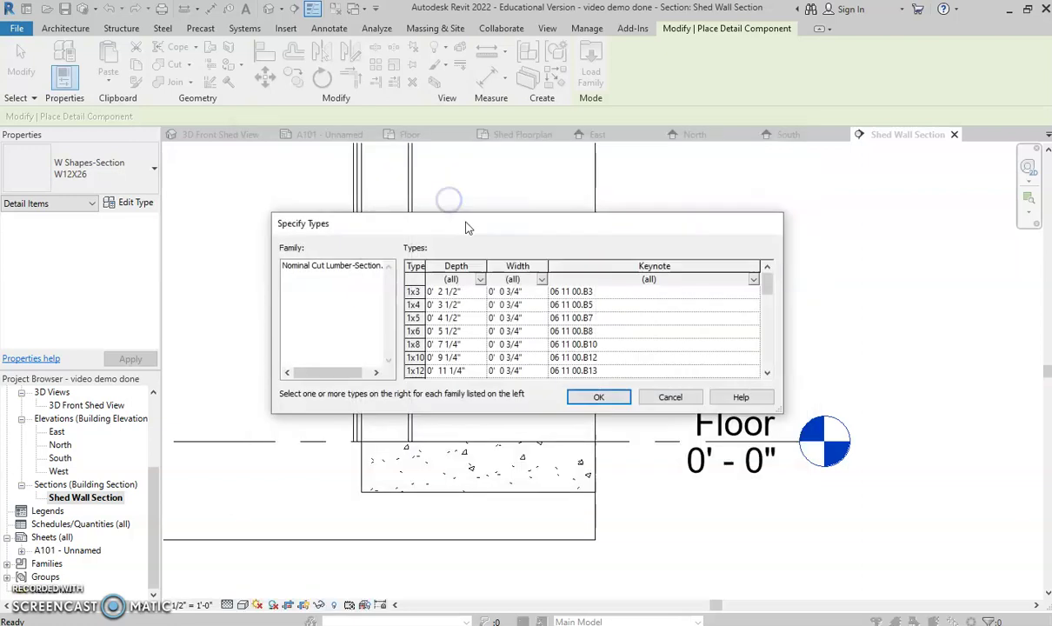
scroll(427, 346, down, 1)
click(418, 344)
click(598, 396)
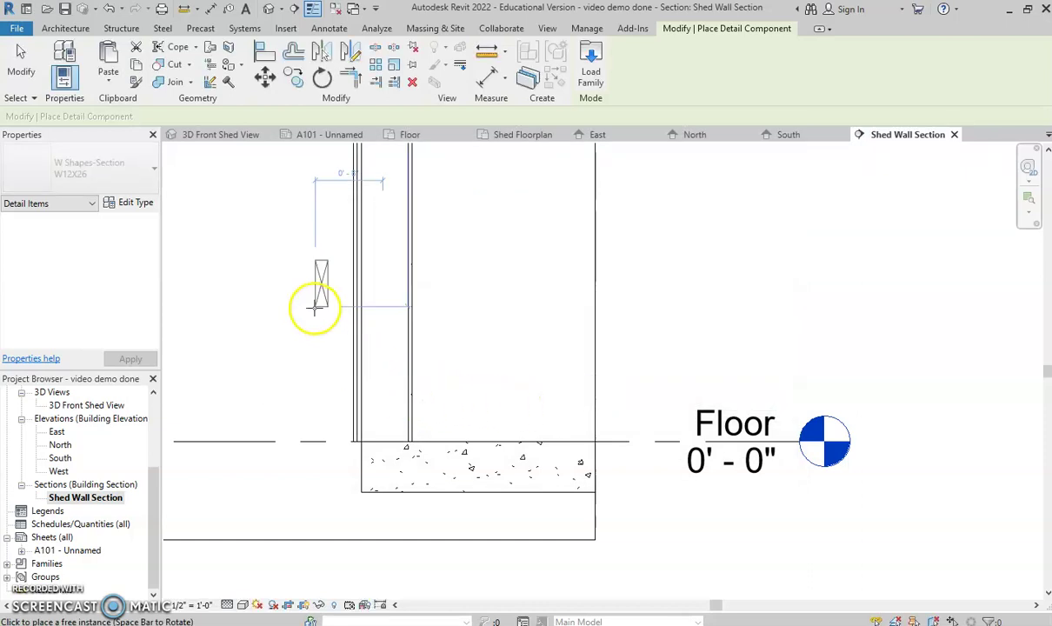
Step: Place the 2x6 lumber section, rotated to lie flat, across the wall just above the slab
scroll(347, 395, up, 2)
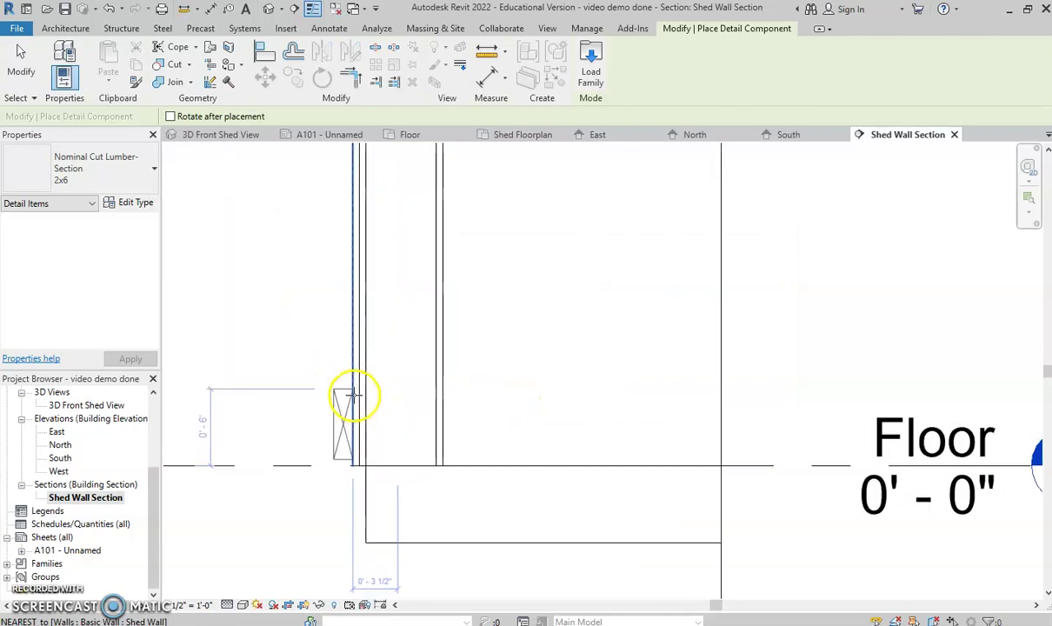
key(space)
click(376, 389)
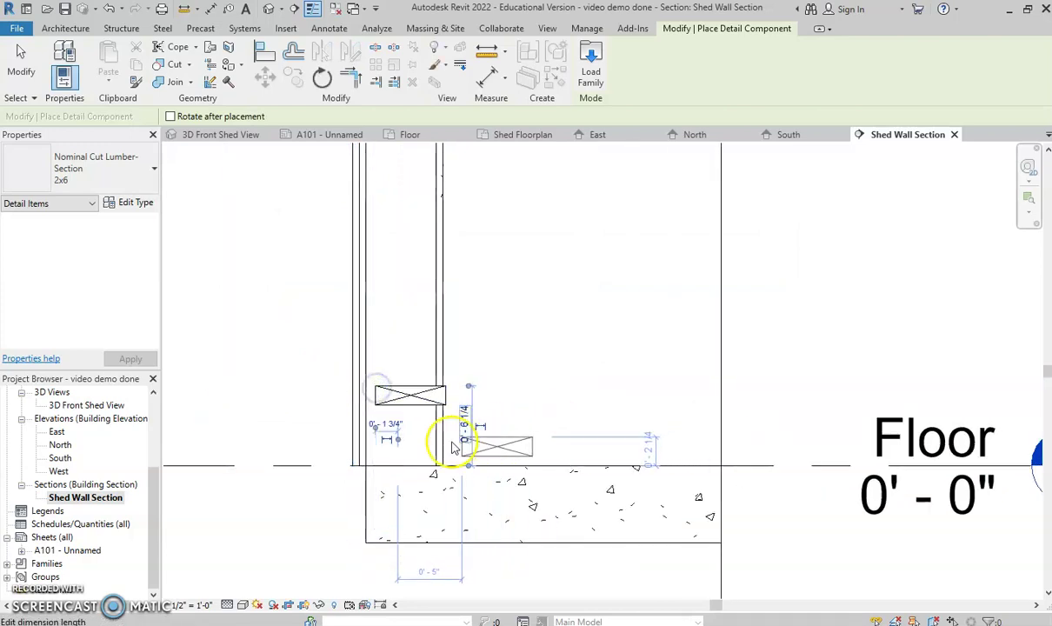
Step: Align and lock the 2x6's bottom to the slab top, and align its outer end with the outside face of the stud cavity
scroll(439, 447, up, 2)
click(265, 52)
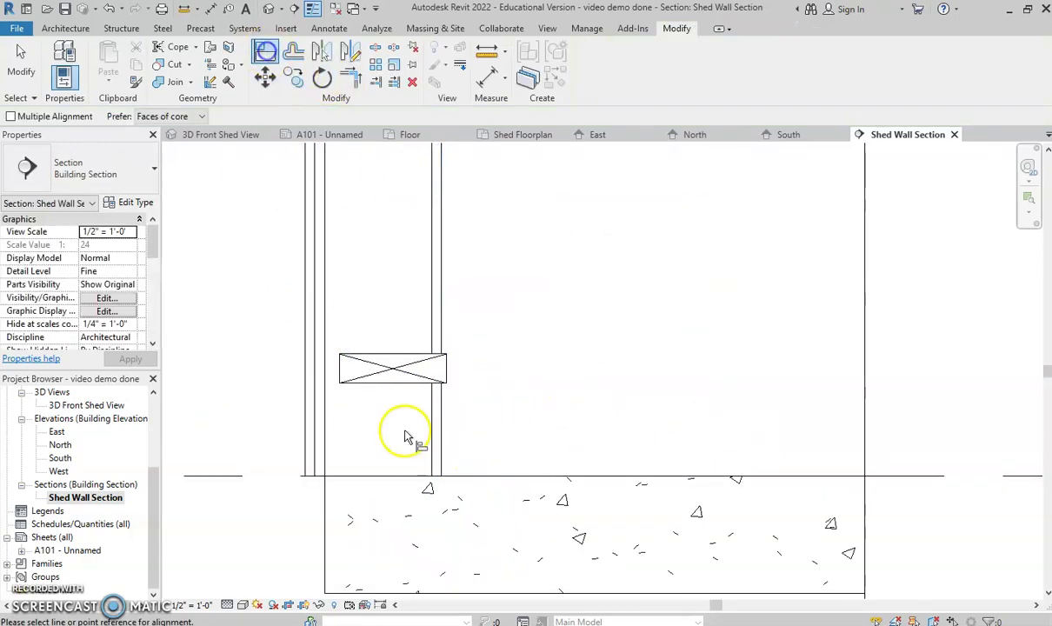
click(385, 477)
click(387, 383)
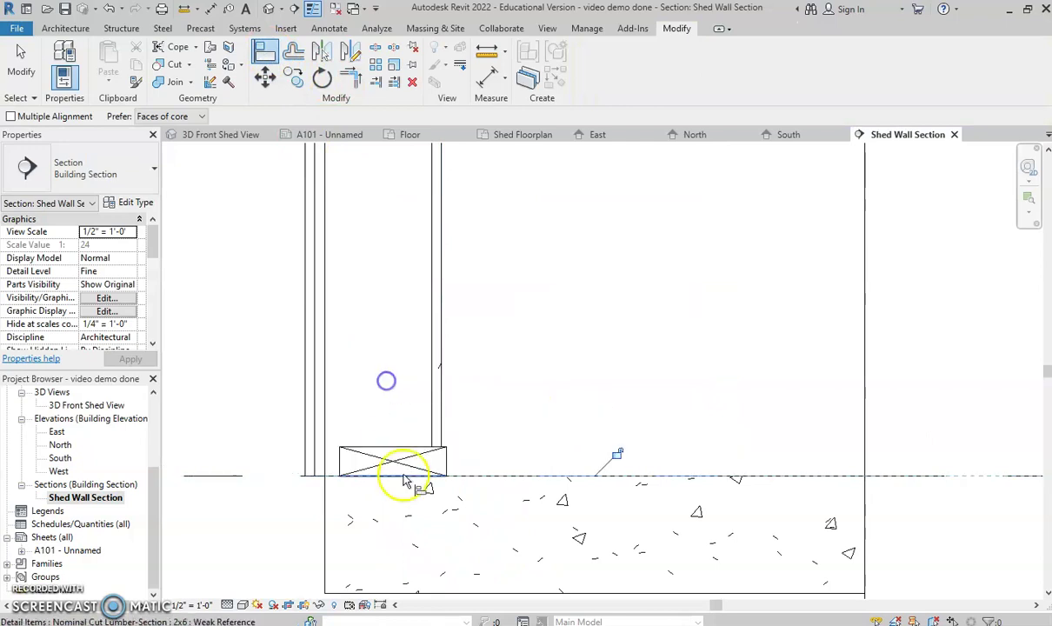
scroll(329, 465, up, 2)
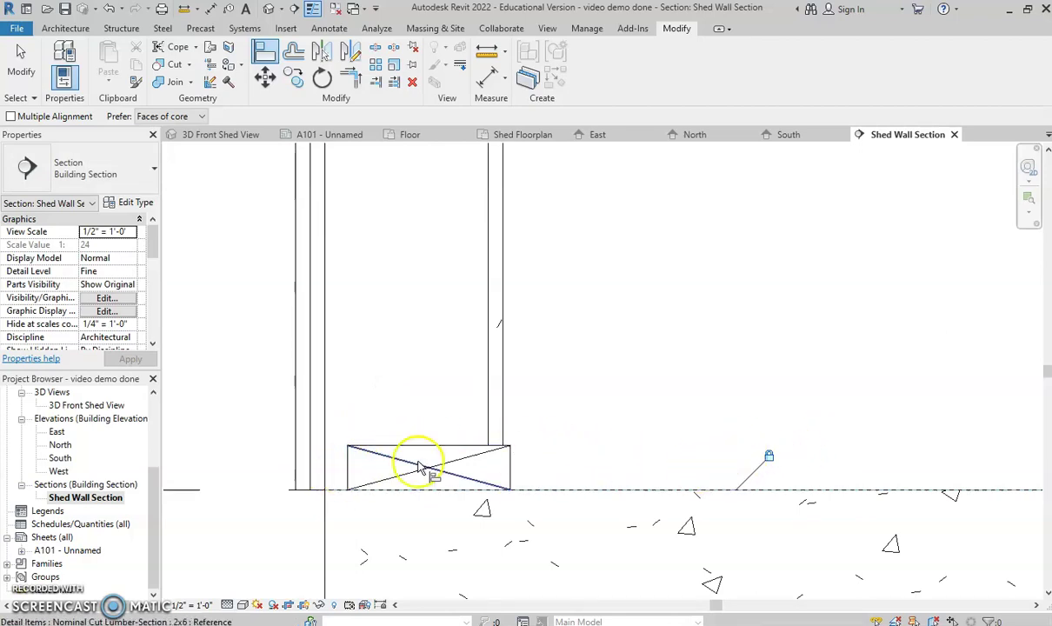
click(324, 448)
click(348, 466)
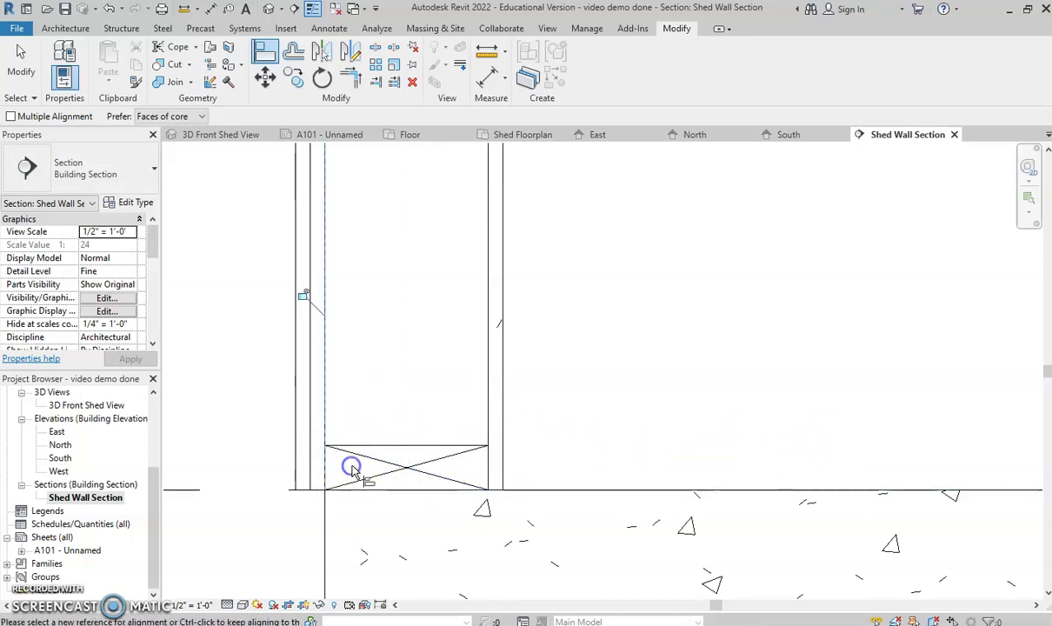
Step: Start another detail component and browse the Detail Items library to Div 05-Metals, 050500-Common Work Results for Metals, 050523-Metal Fastenings
scroll(383, 394, down, 2)
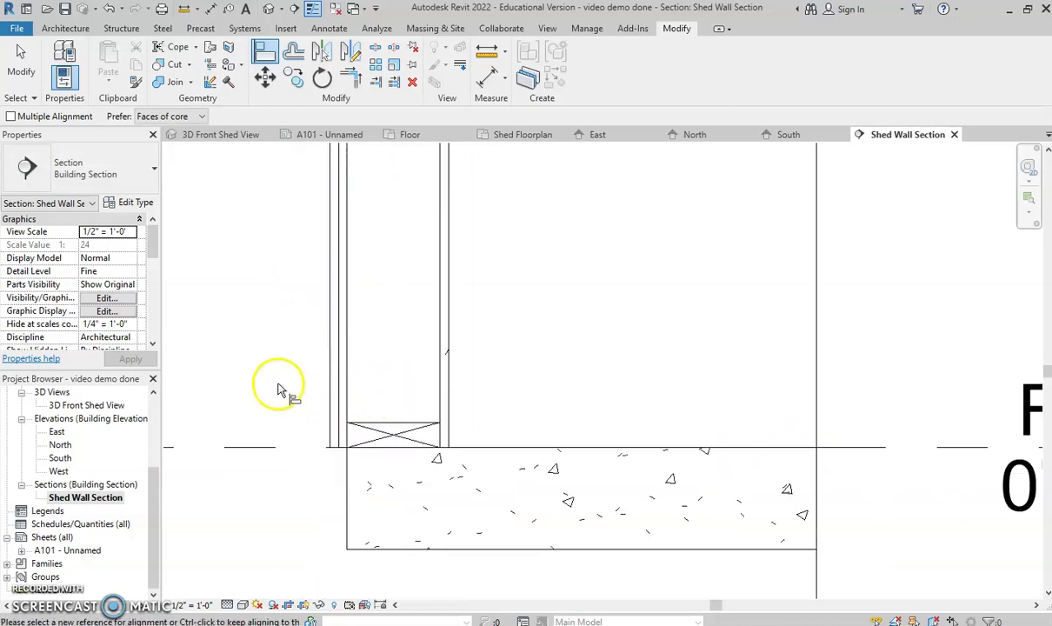
scroll(395, 417, down, 2)
middle_drag(370, 430, 439, 400)
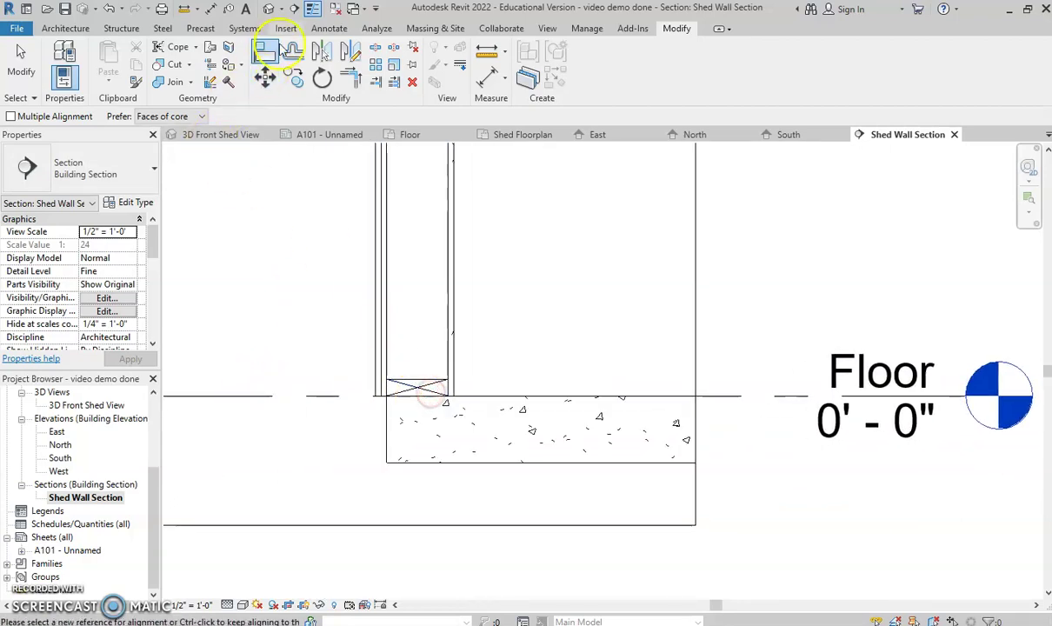
click(330, 27)
click(335, 82)
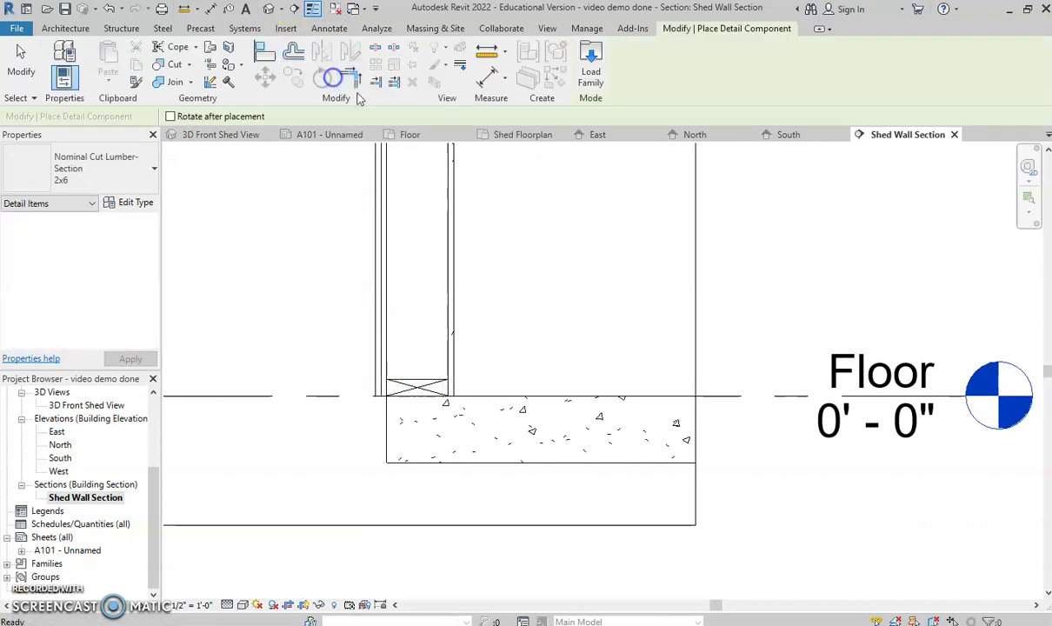
click(589, 76)
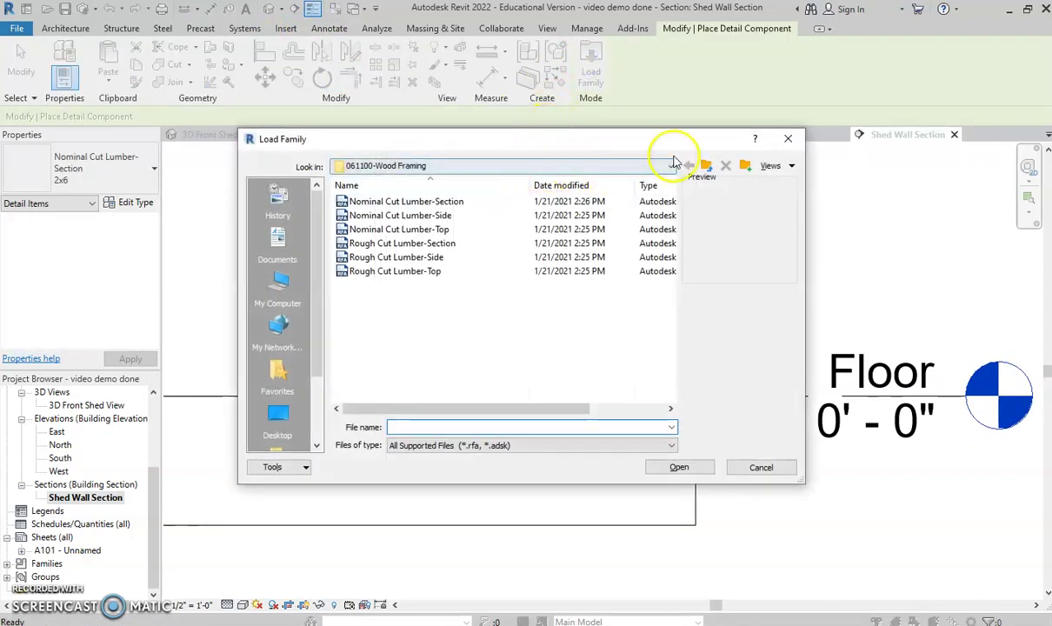
click(707, 166)
click(706, 166)
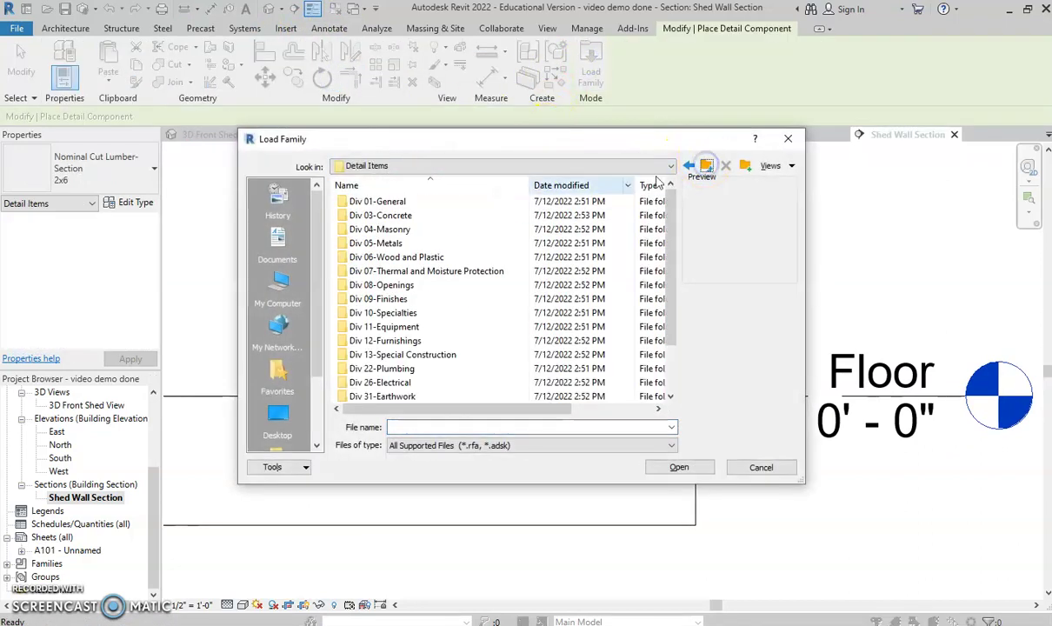
double_click(417, 243)
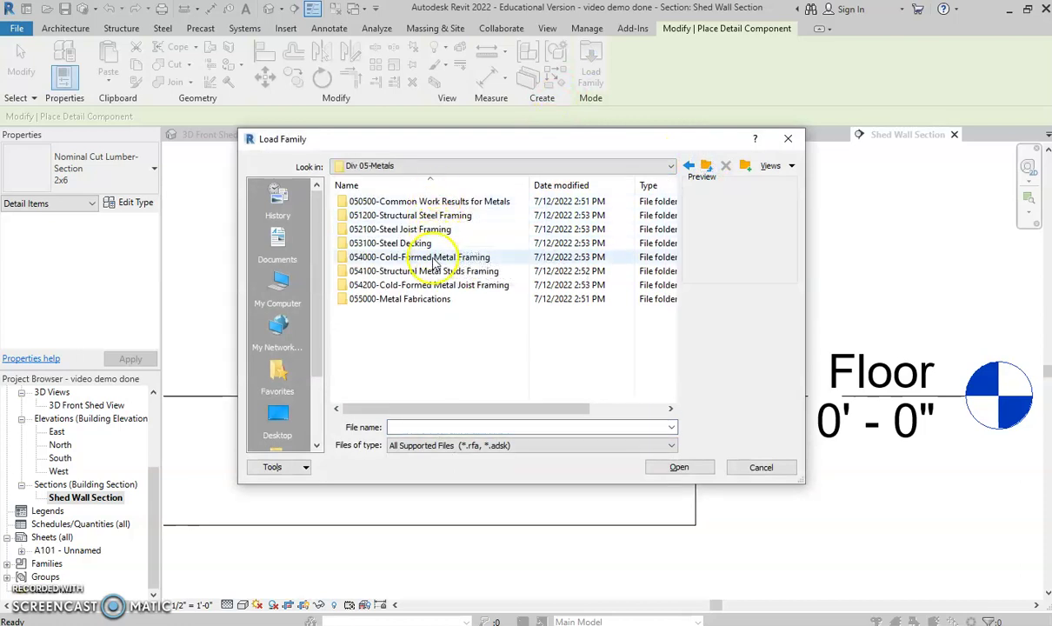
double_click(435, 202)
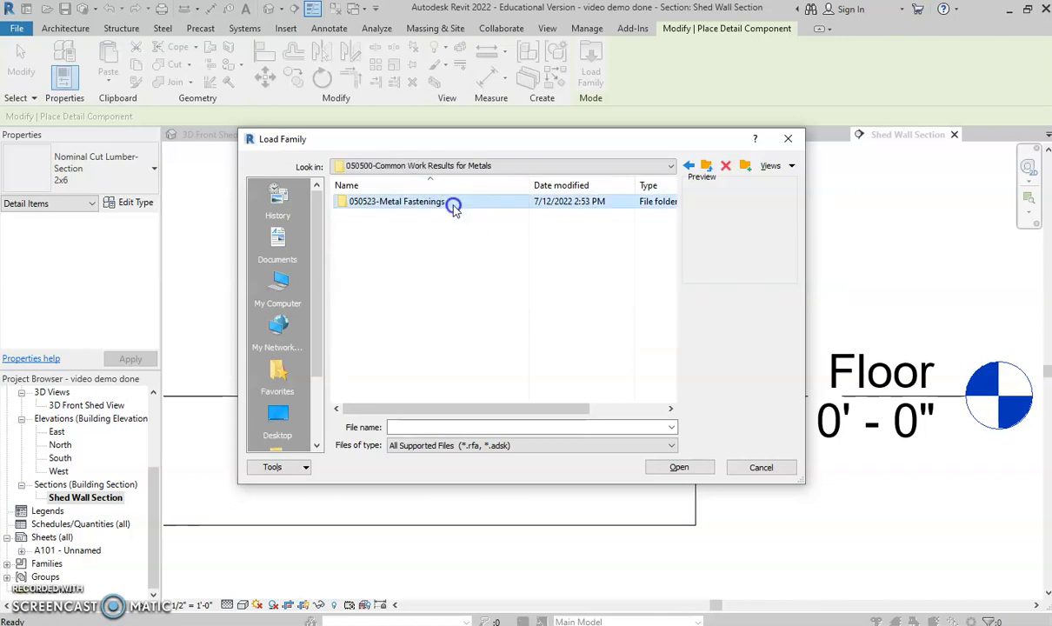
double_click(451, 205)
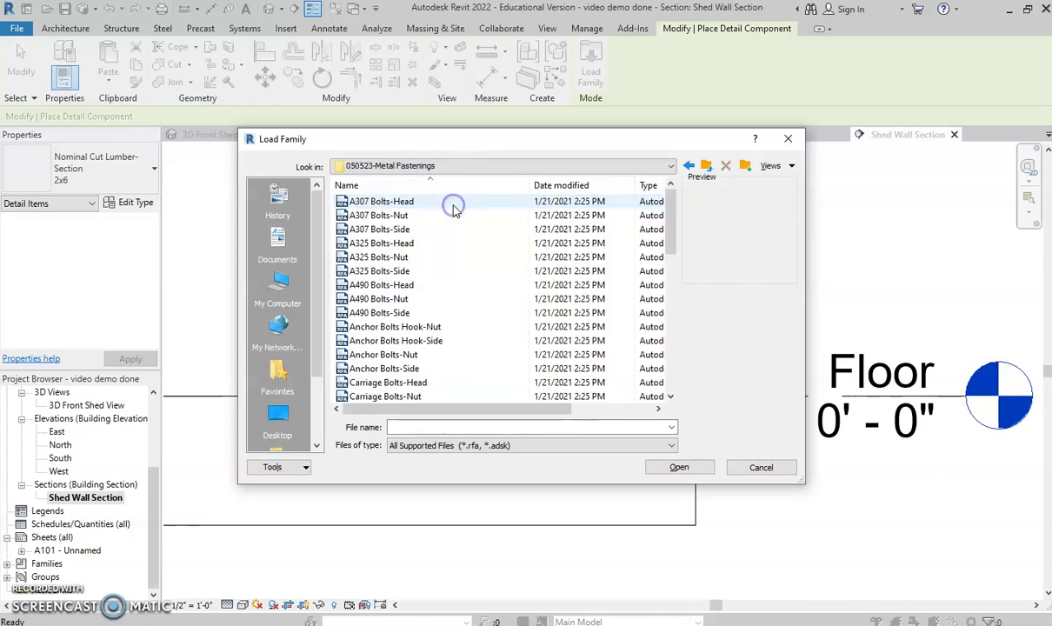
Step: Load the Anchor Bolts Hook-Side family
click(402, 327)
click(402, 341)
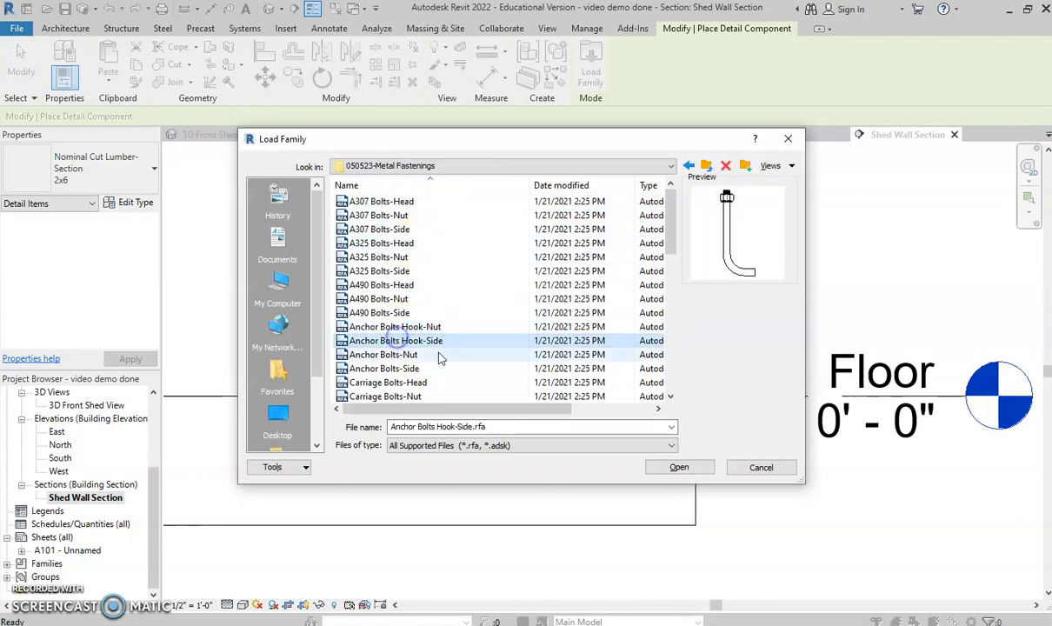
click(678, 467)
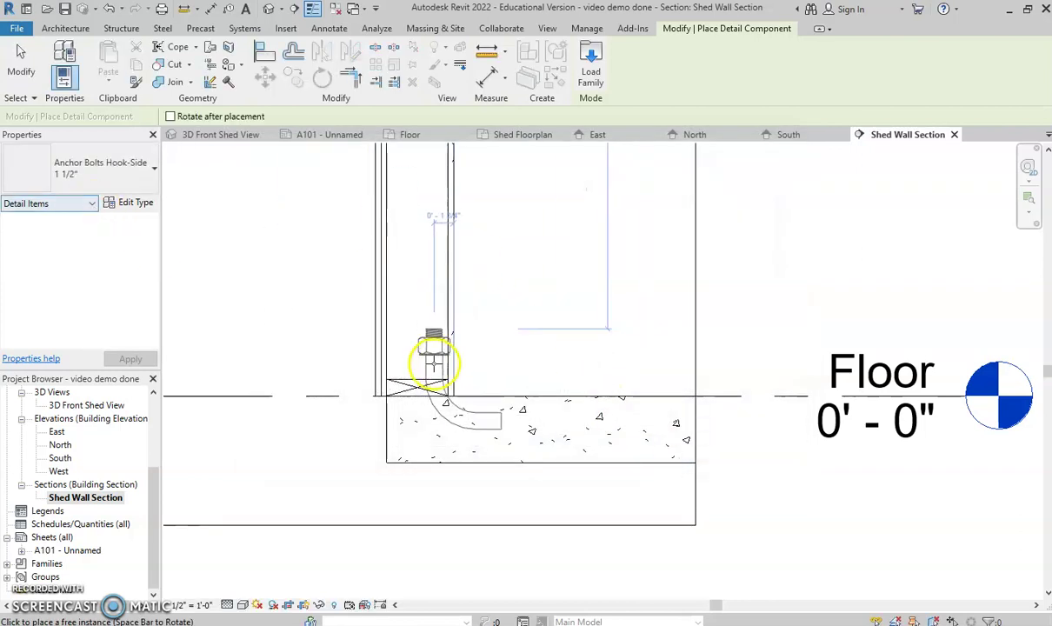
Step: Place a 1/2" Anchor Bolts Hook-Side through the 2x6 sill plate into the slab
click(140, 165)
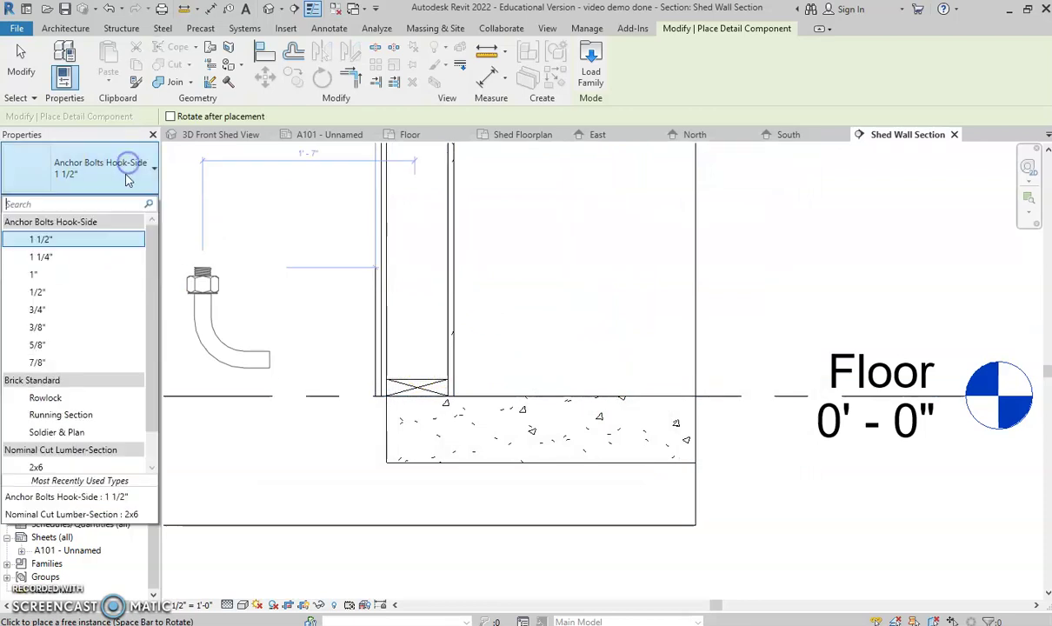
click(71, 293)
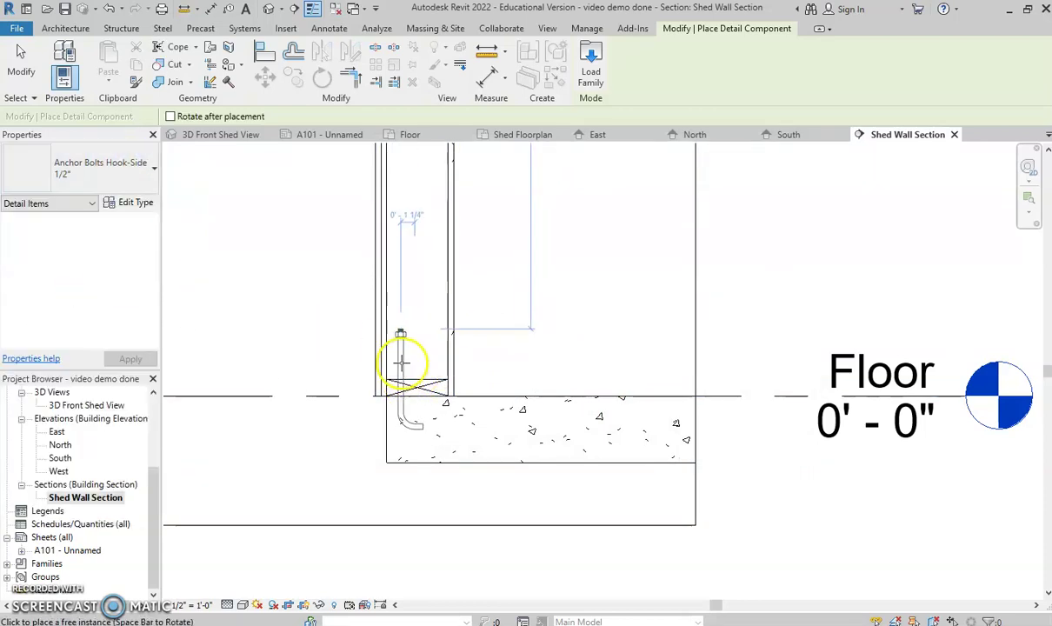
click(402, 363)
Step: Try to align the anchor bolt with the centerline of the 2x6 sill plate, undoing each attempt
scroll(409, 370, up, 4)
key(a)
key(l)
click(413, 343)
click(360, 331)
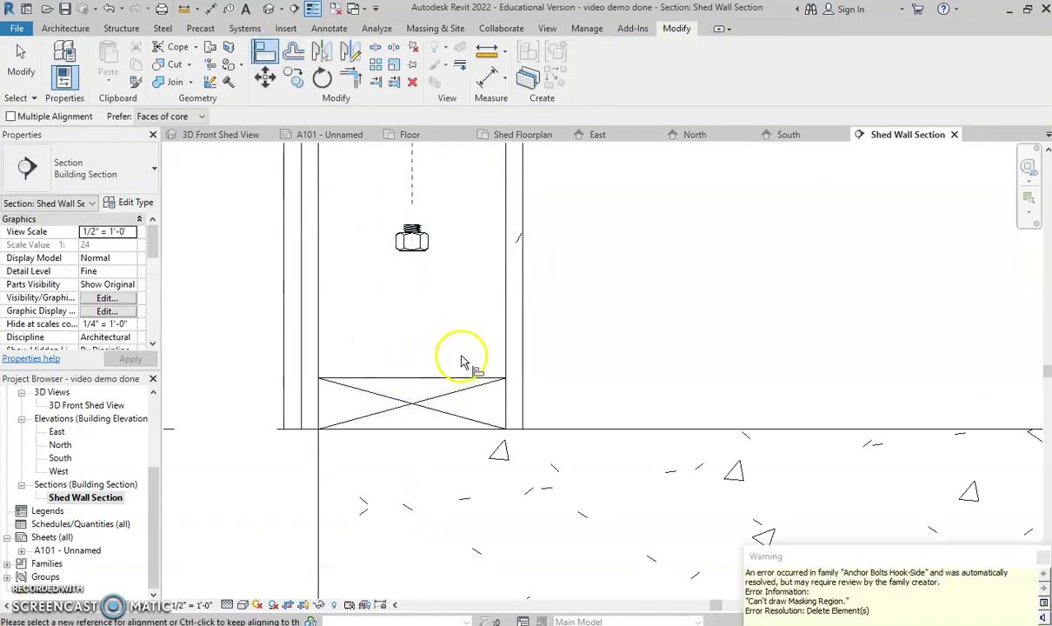
key(Escape)
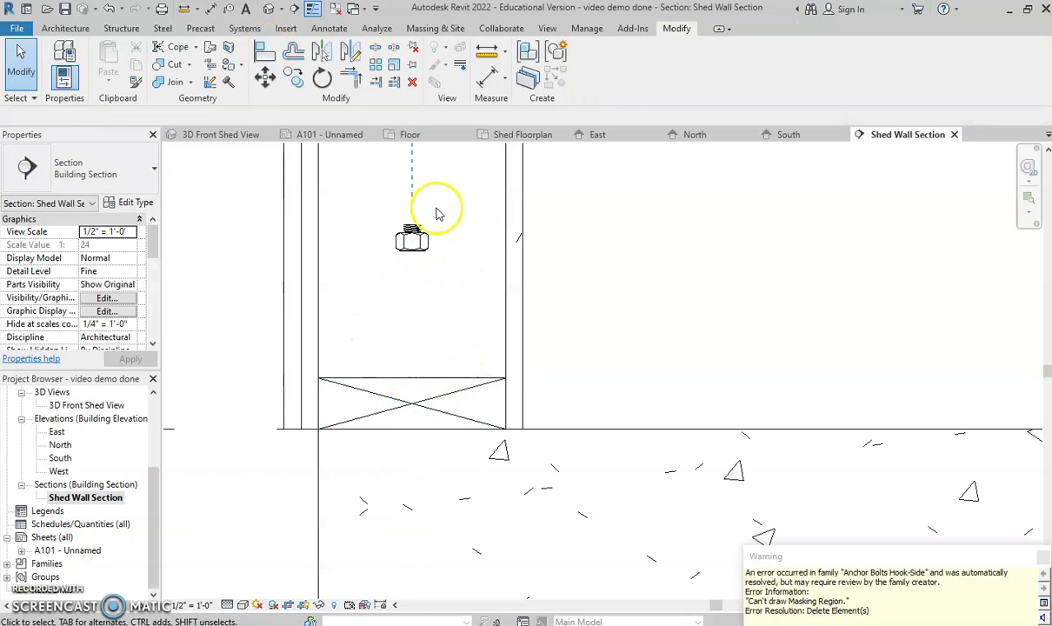
click(109, 8)
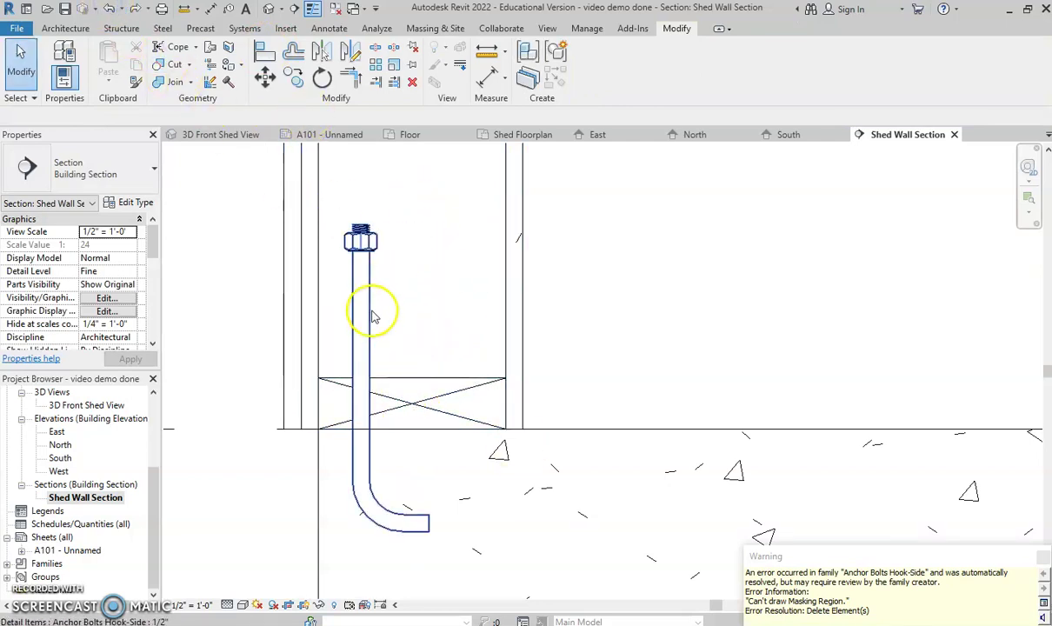
click(264, 50)
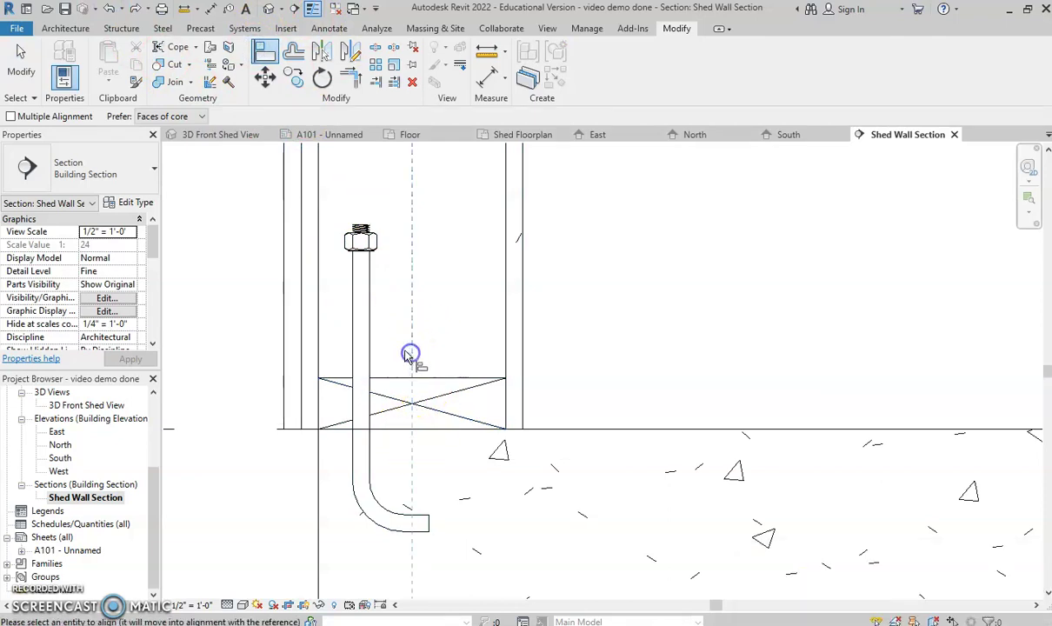
click(362, 350)
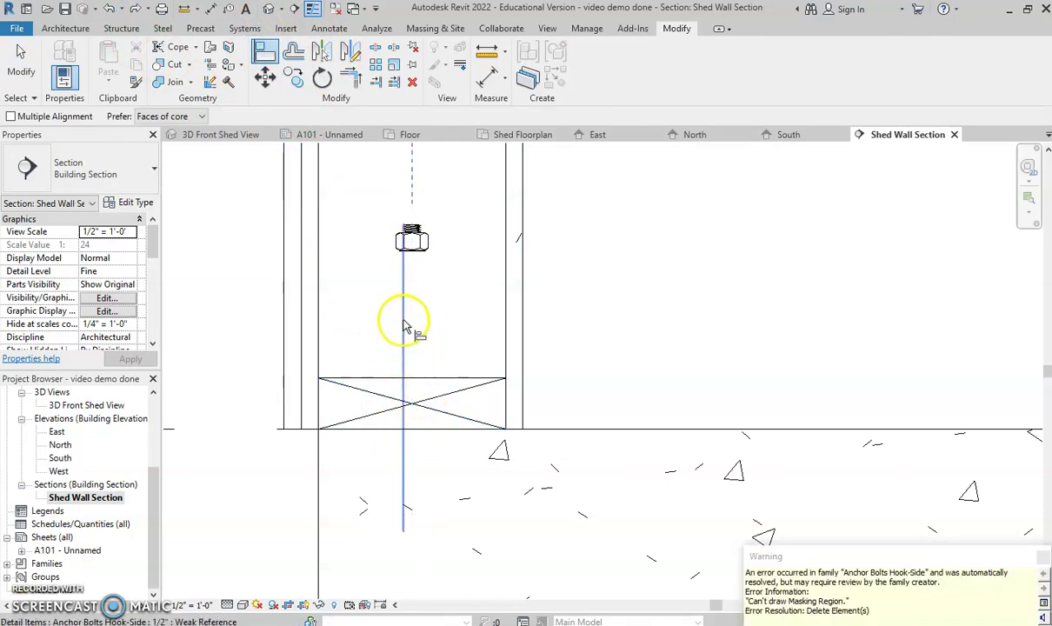
key(Escape)
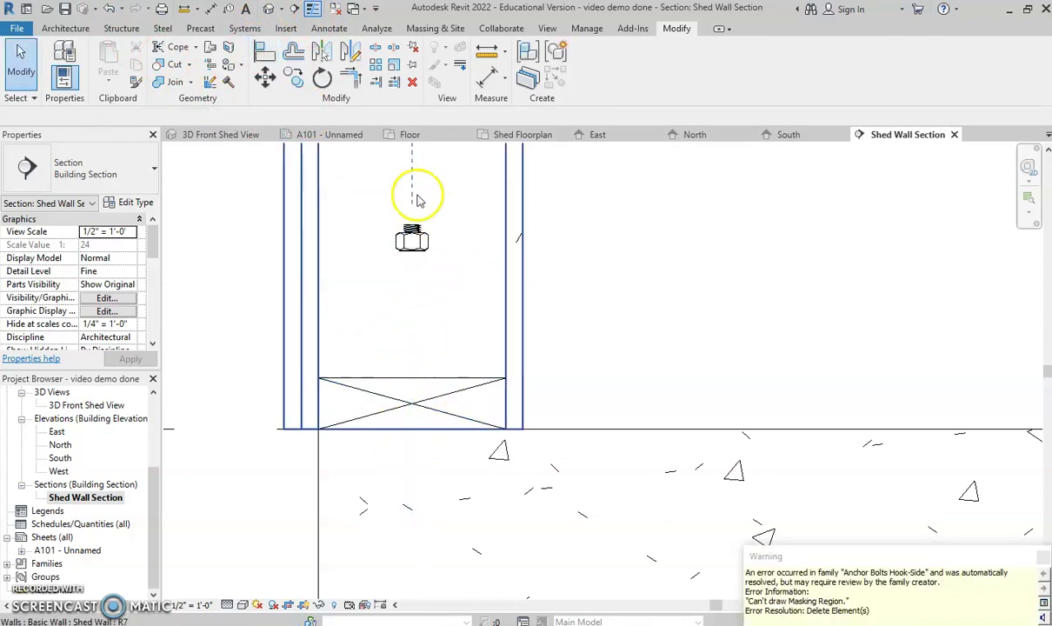
click(109, 12)
Step: Move the anchor bolt onto the sill plate's centerline, with its nut just above the plate
click(364, 313)
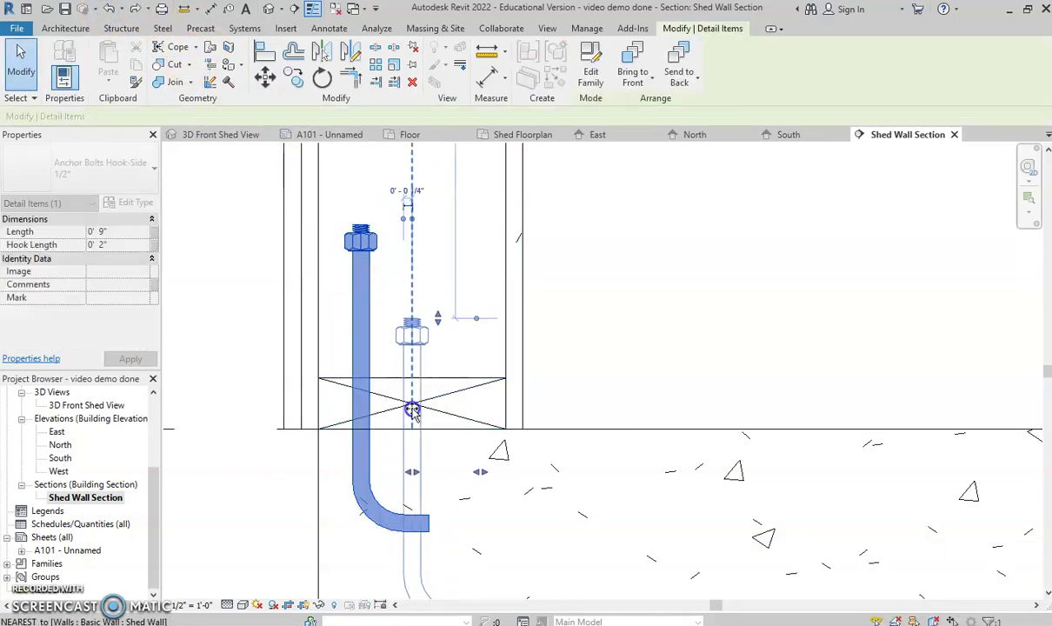
drag(414, 414, 415, 435)
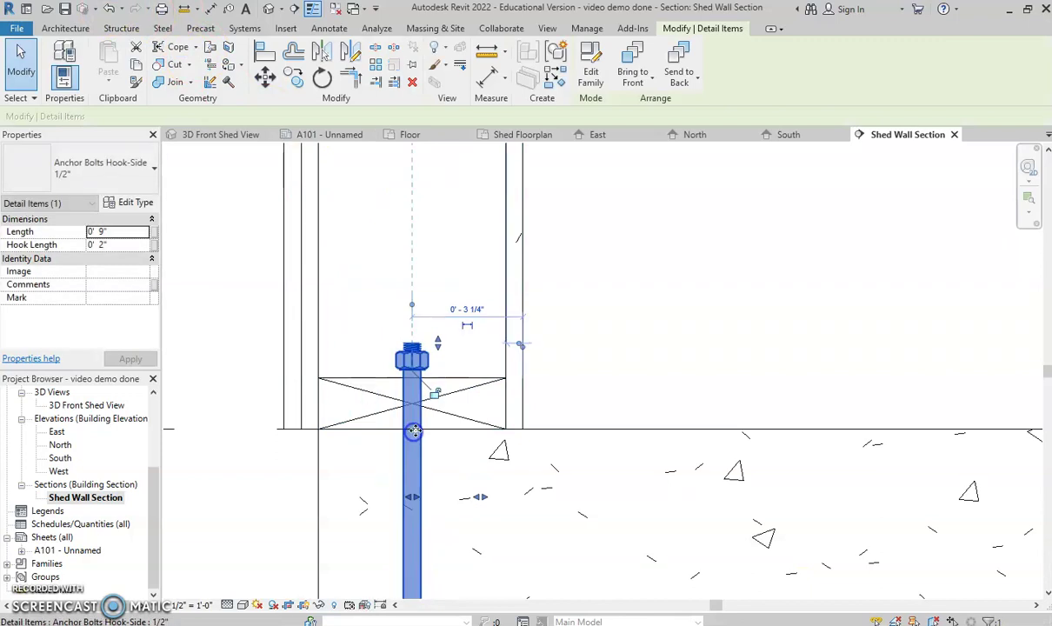
Step: Align the anchor bolt's nut with the top of the 2x6 sill plate and its shaft with the plate's center, locking both alignments
scroll(414, 431, up, 4)
click(265, 52)
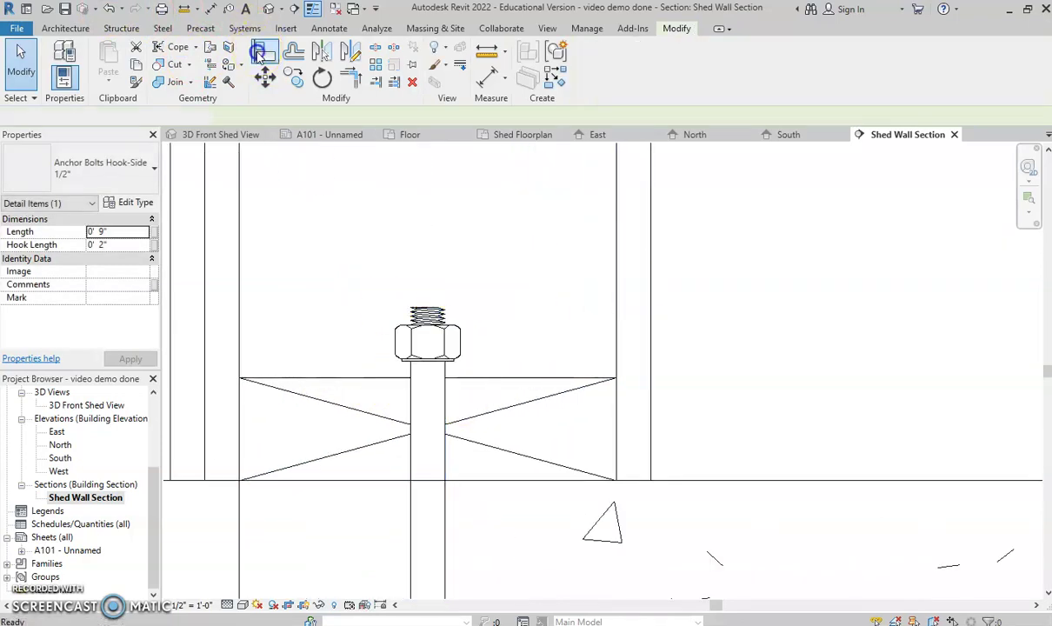
click(316, 378)
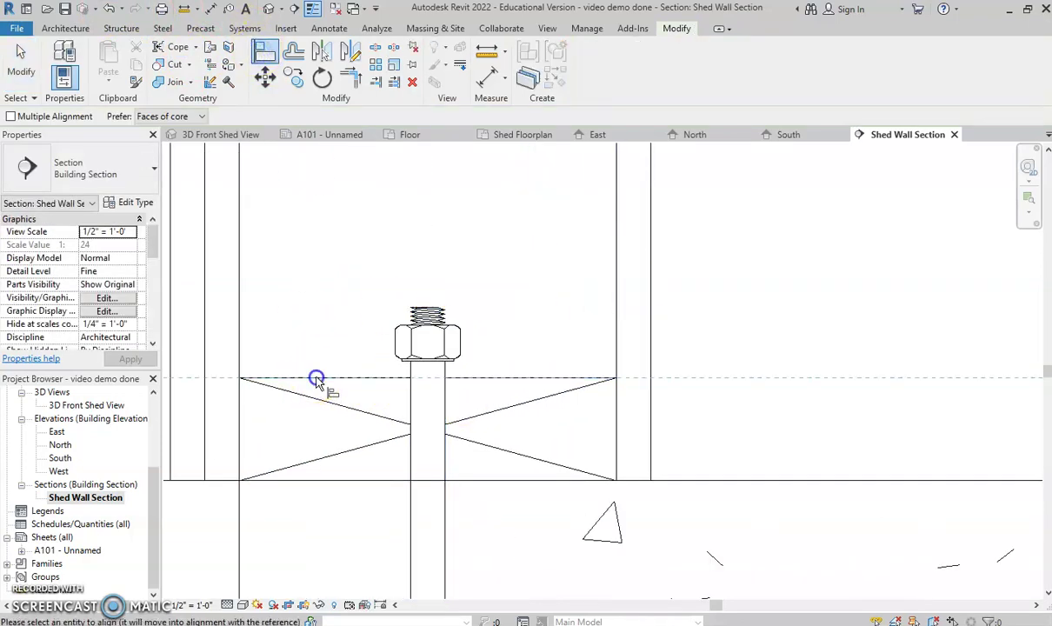
click(448, 362)
scroll(449, 393, down, 2)
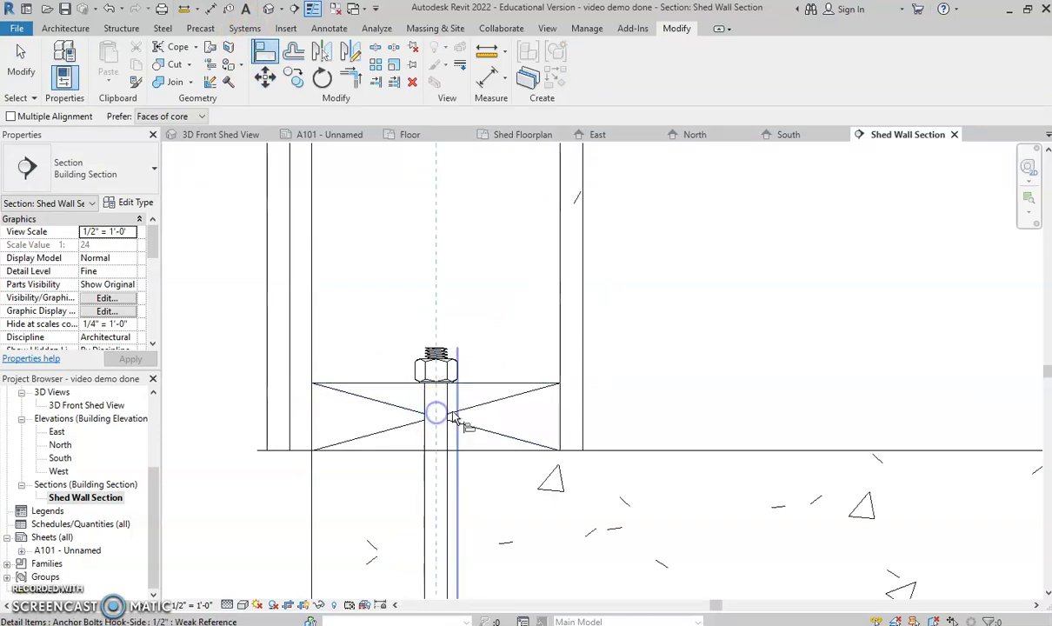
click(435, 412)
scroll(481, 418, down, 3)
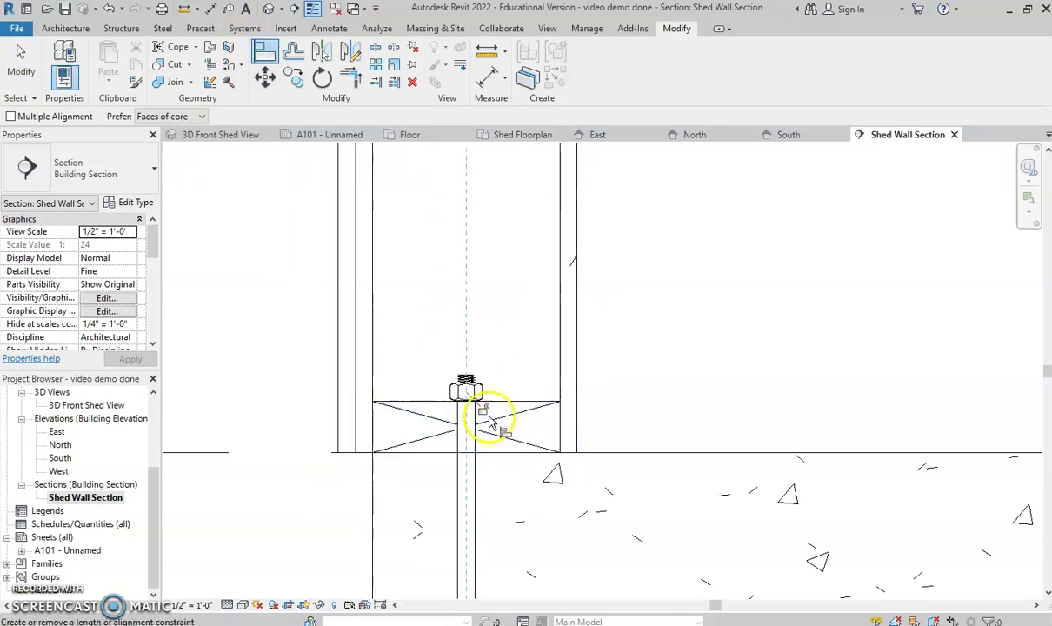
middle_drag(493, 423, 476, 310)
scroll(520, 433, up, 2)
key(Escape)
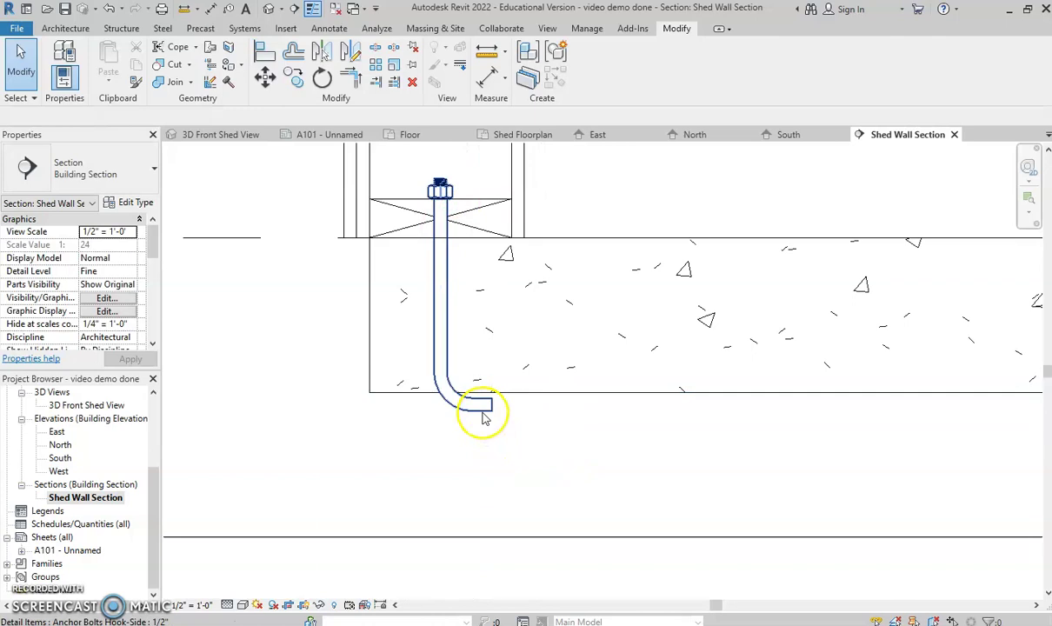
Step: Shorten the anchor bolt to a length of about 5 1/4" so its hook sits inside the concrete slab
click(466, 402)
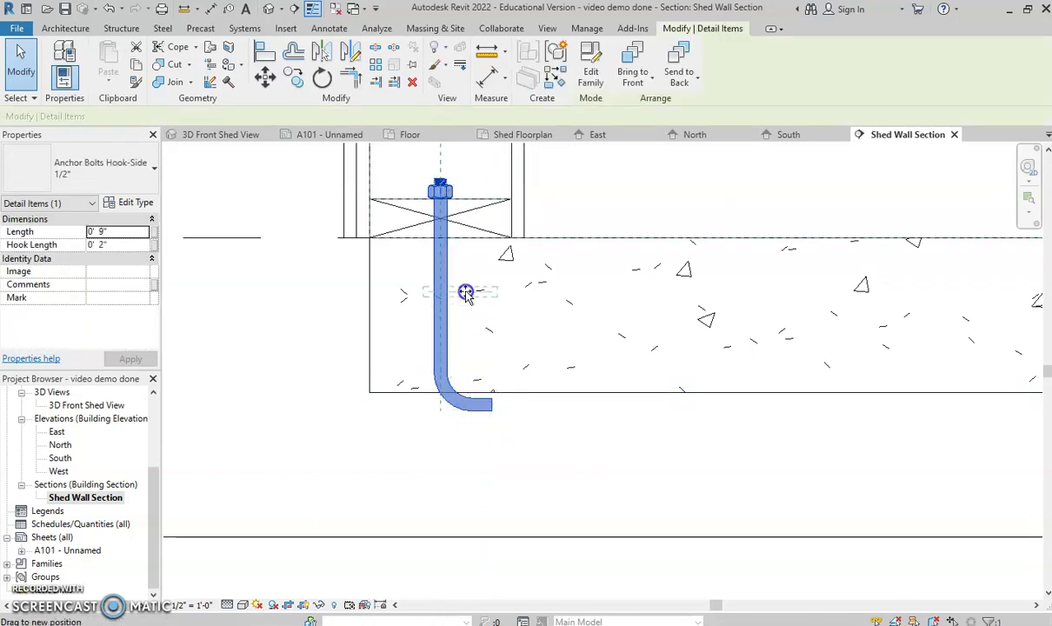
drag(466, 292, 474, 348)
scroll(474, 347, up, 2)
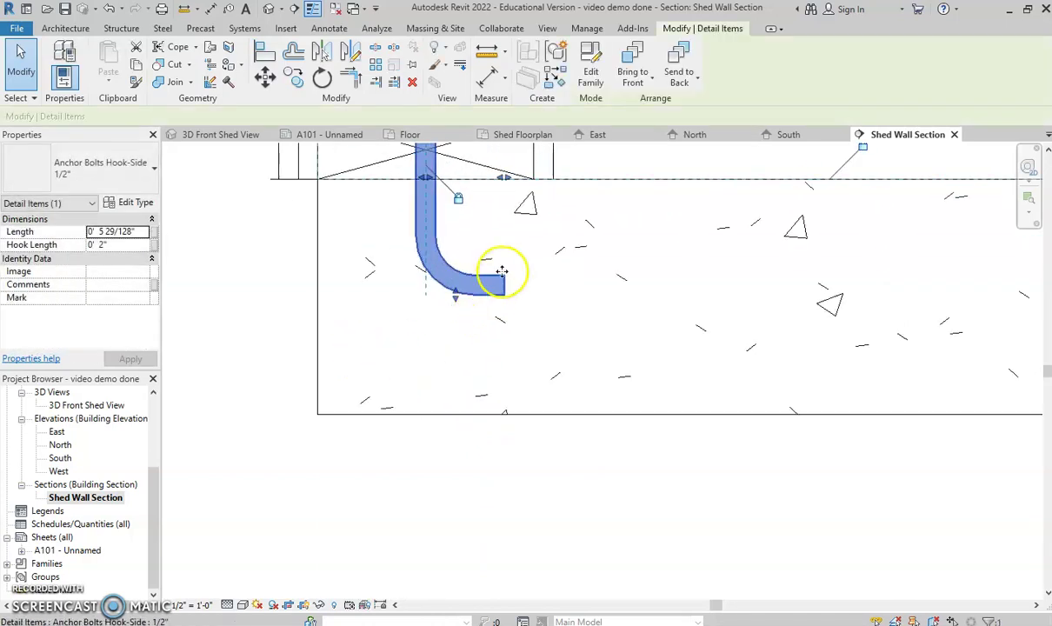
scroll(503, 275, down, 4)
middle_drag(362, 458, 371, 499)
scroll(393, 277, down, 1)
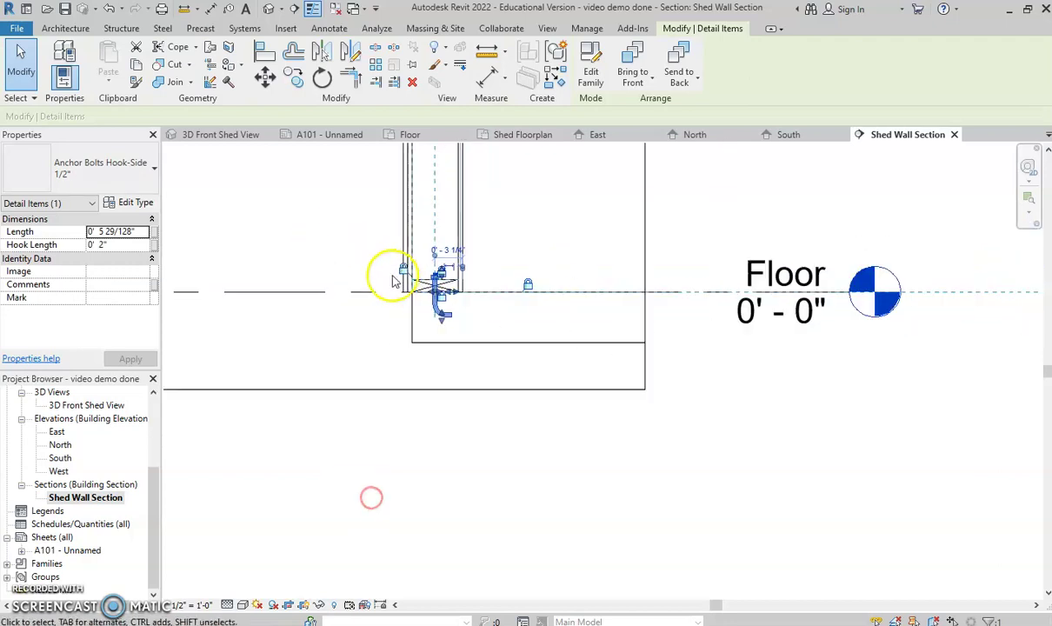
click(335, 221)
Step: Look at the eave at the Roof level, switch to the browser to examine the open cornice framing diagram, and return to Revit
scroll(371, 228, down, 3)
middle_drag(371, 228, 385, 530)
scroll(388, 201, down, 2)
middle_drag(388, 198, 406, 448)
scroll(429, 284, up, 5)
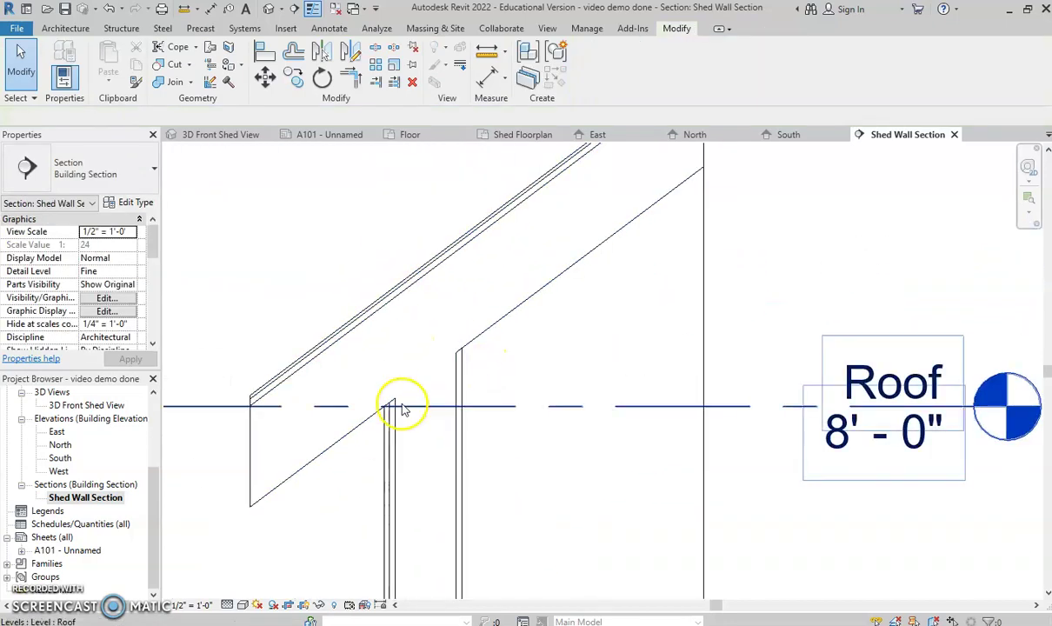
mouse_move(484, 625)
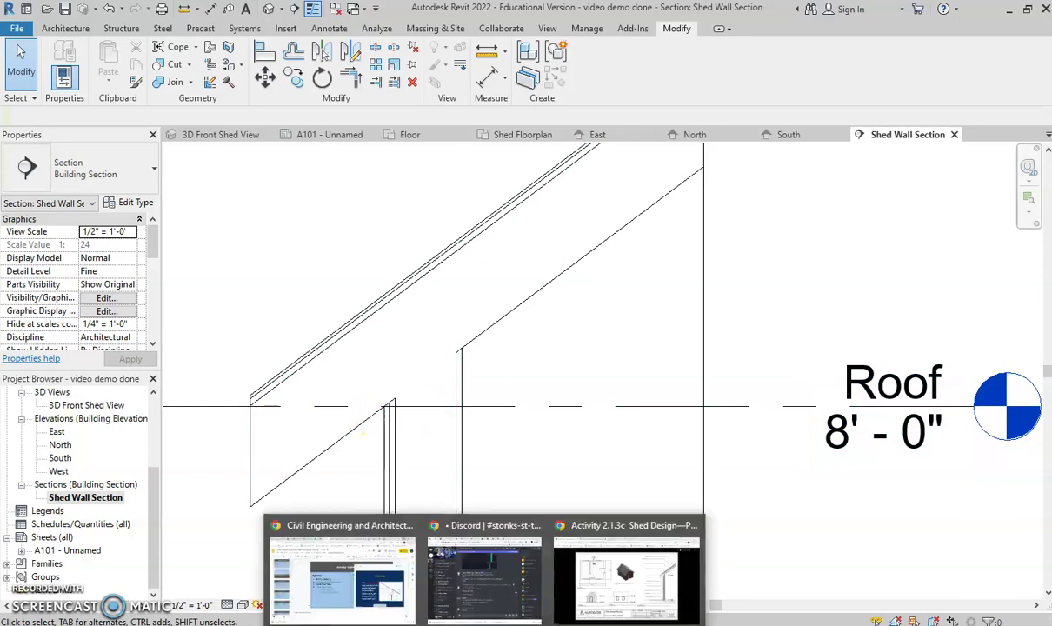
click(396, 591)
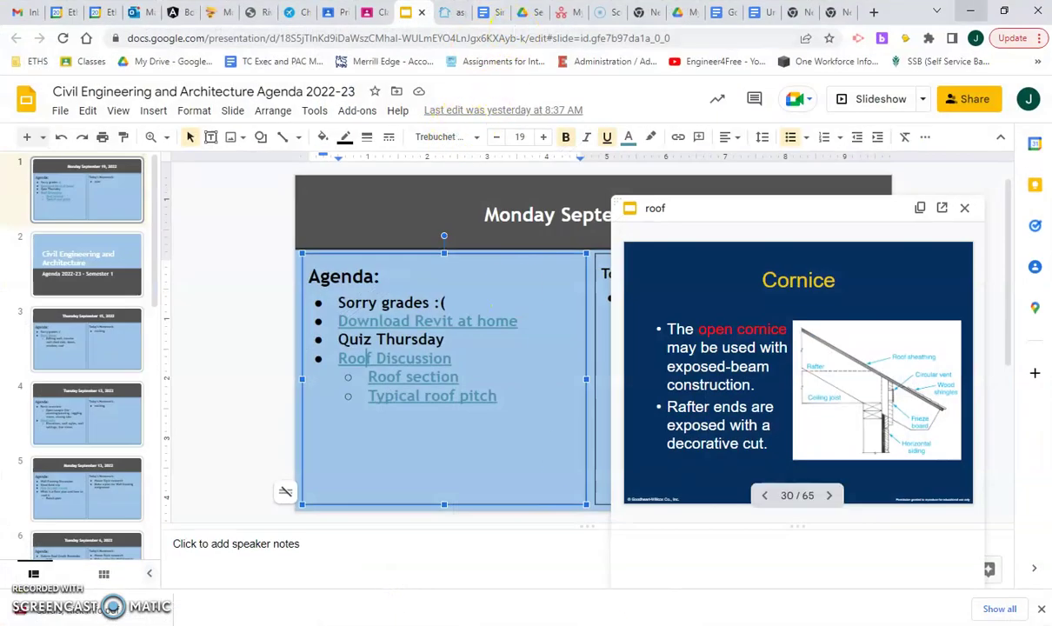
click(970, 11)
mouse_move(484, 624)
click(576, 493)
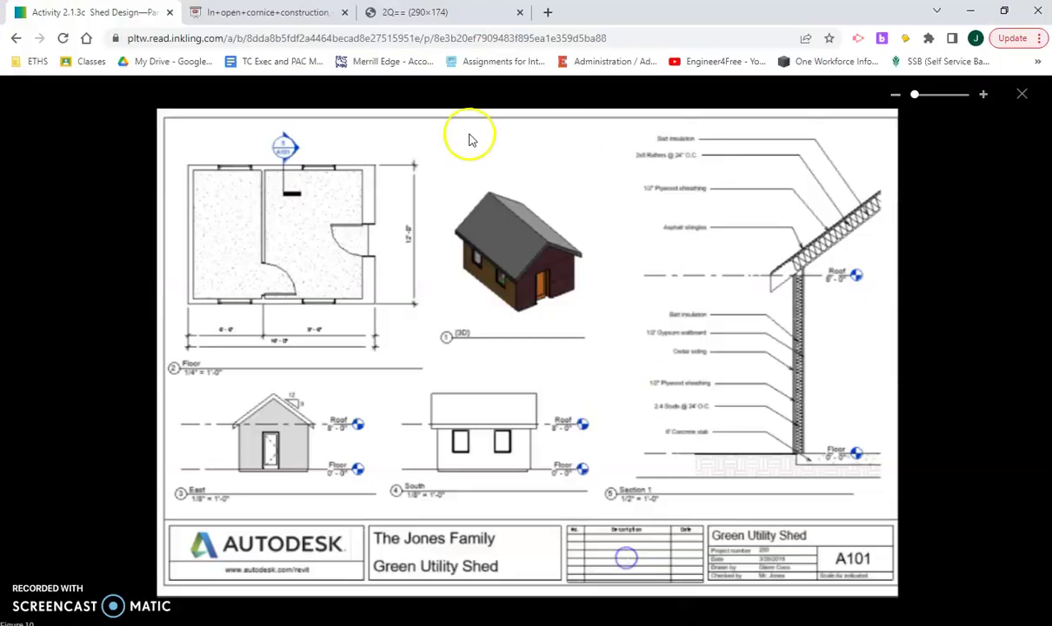
click(261, 12)
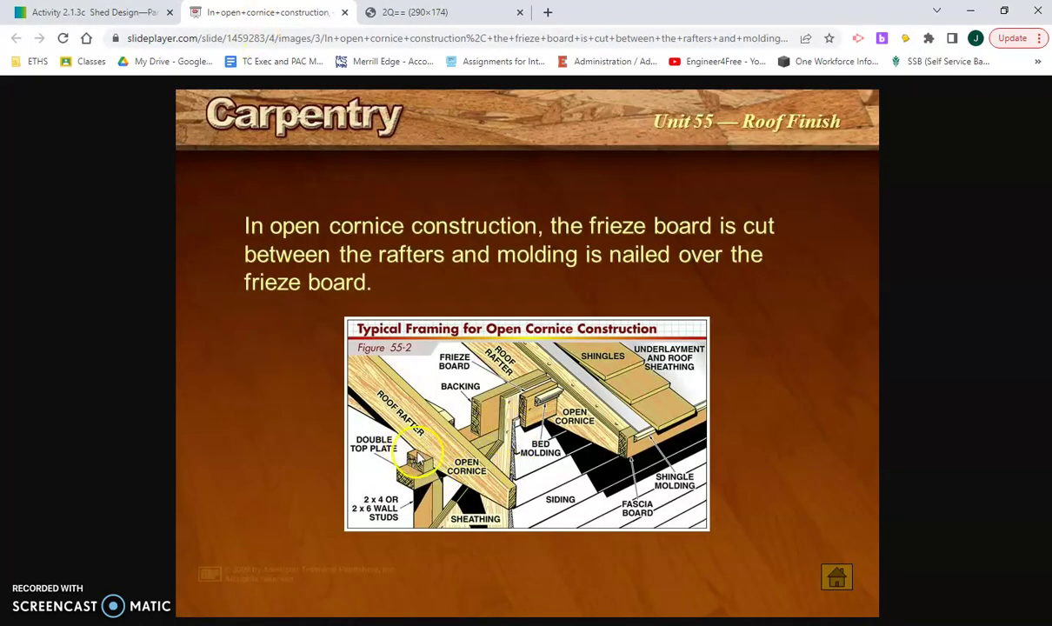
key(alt+Tab)
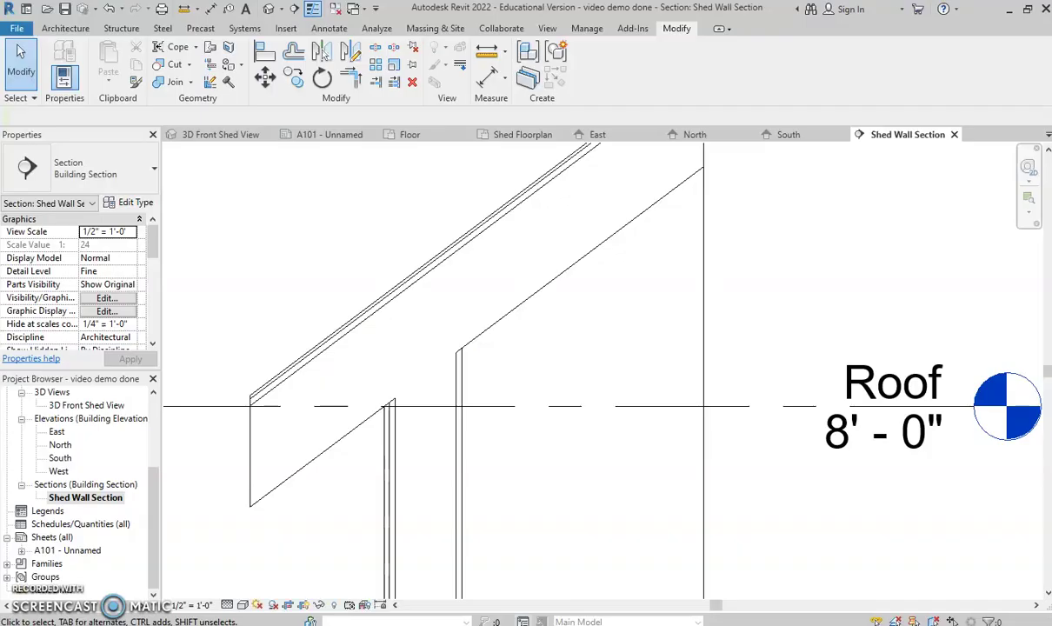
Step: Start a detail line at the top of the wall with the line style set to Medium Lines
scroll(458, 355, up, 3)
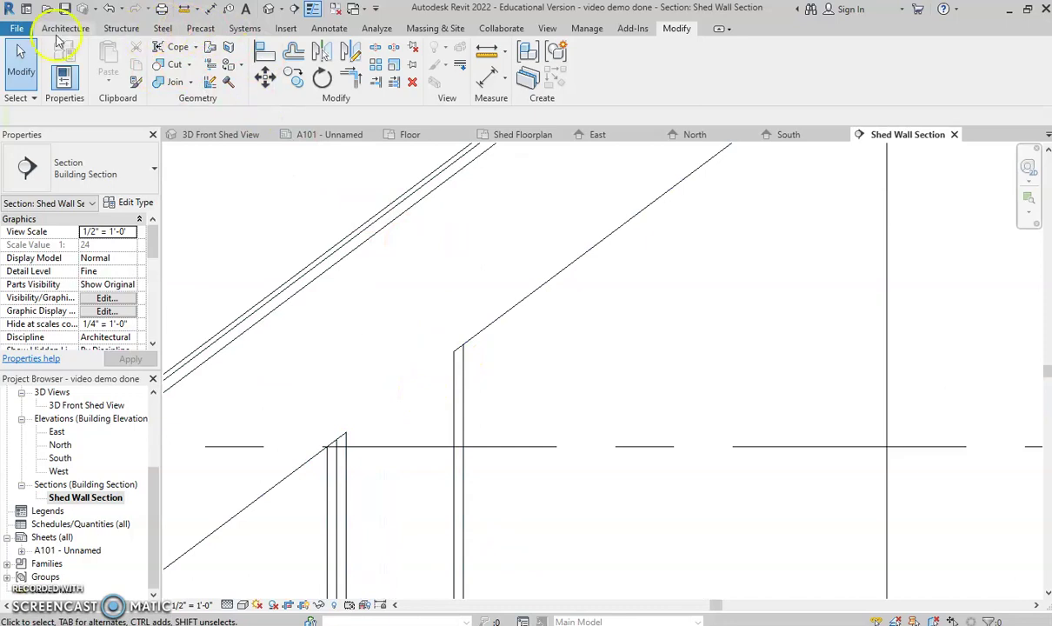
click(331, 28)
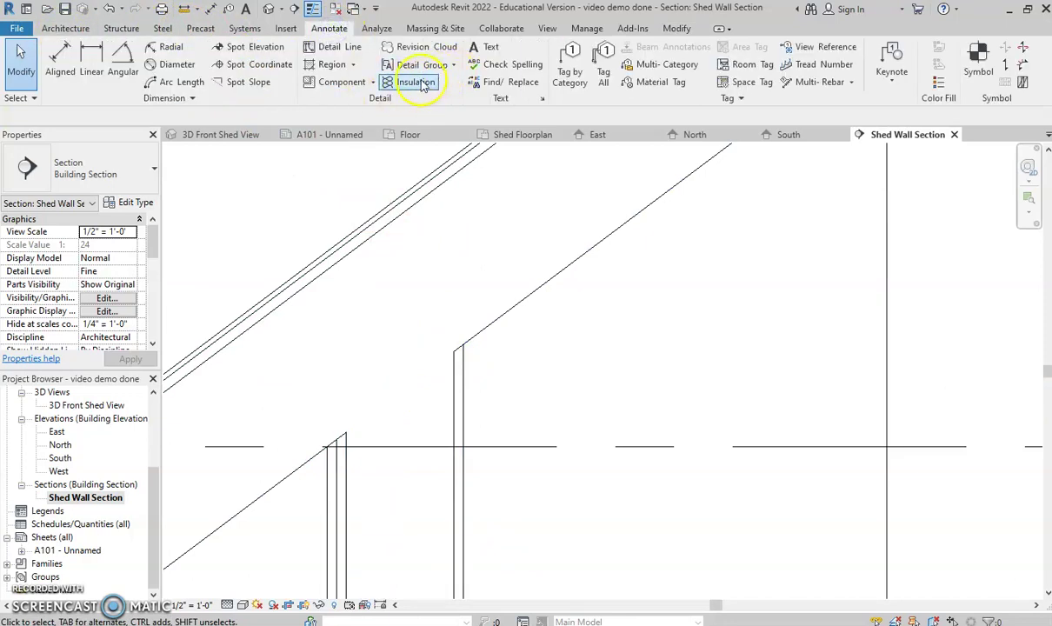
click(341, 49)
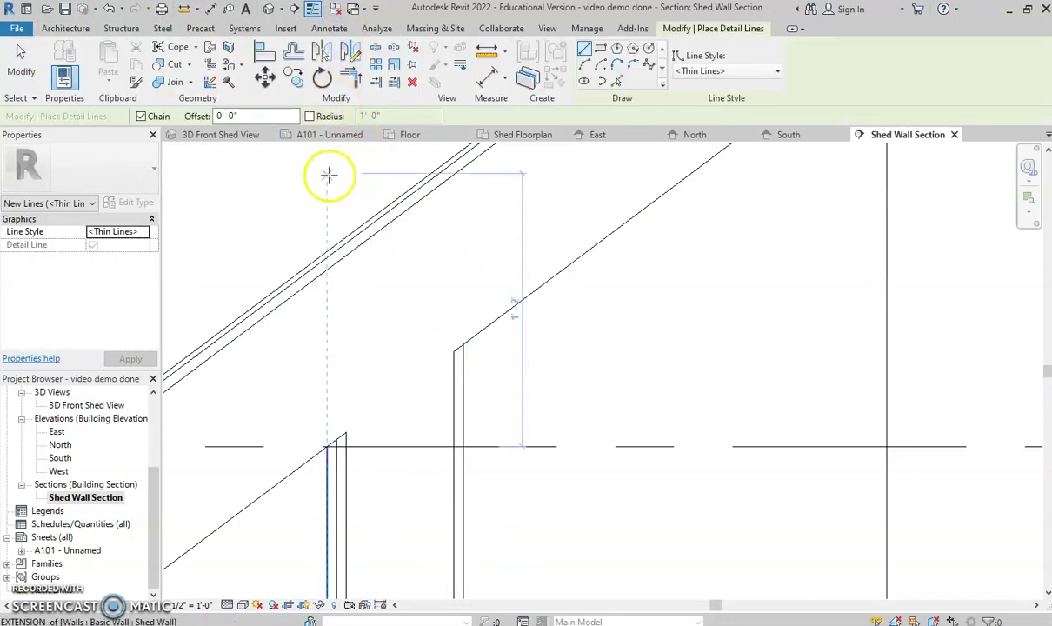
click(768, 73)
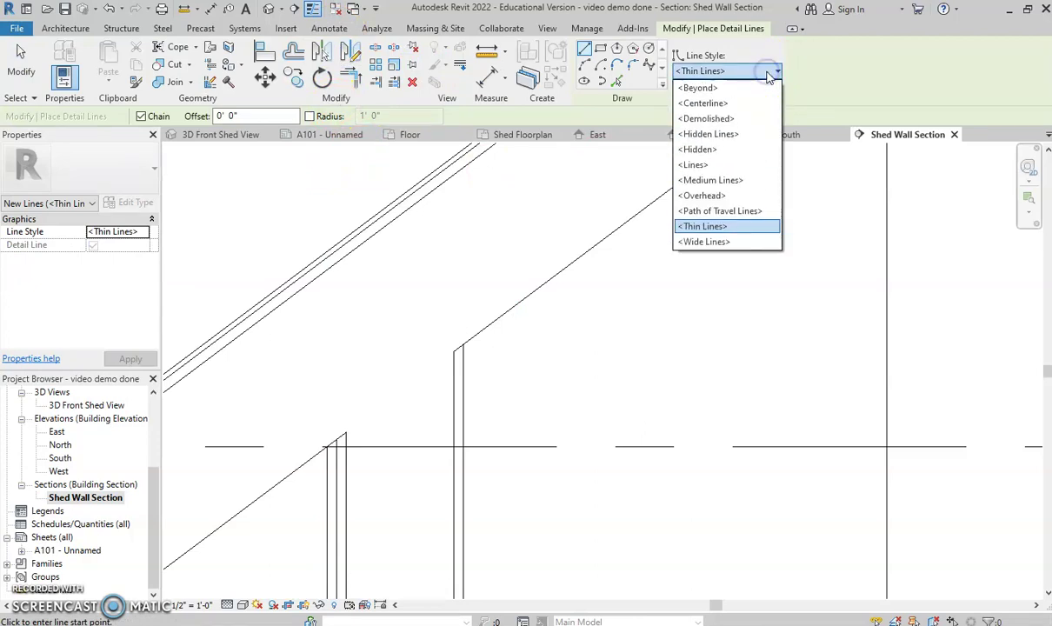
click(736, 183)
Step: Turn off thin-line display to examine the true line weights at the eave, and restore thin lines
click(294, 10)
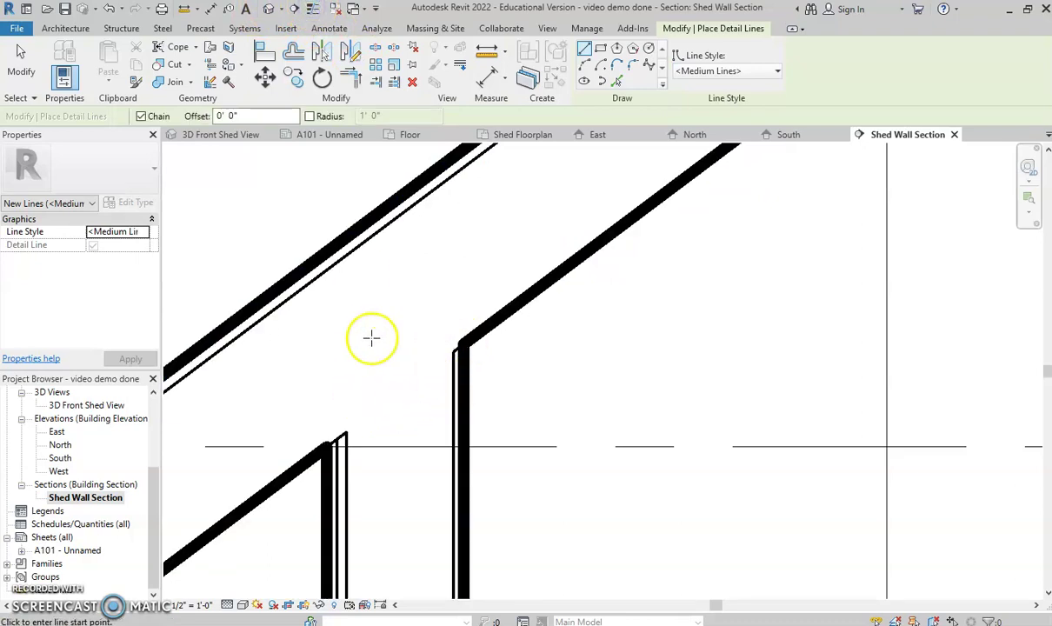
scroll(356, 389, down, 4)
scroll(364, 441, up, 5)
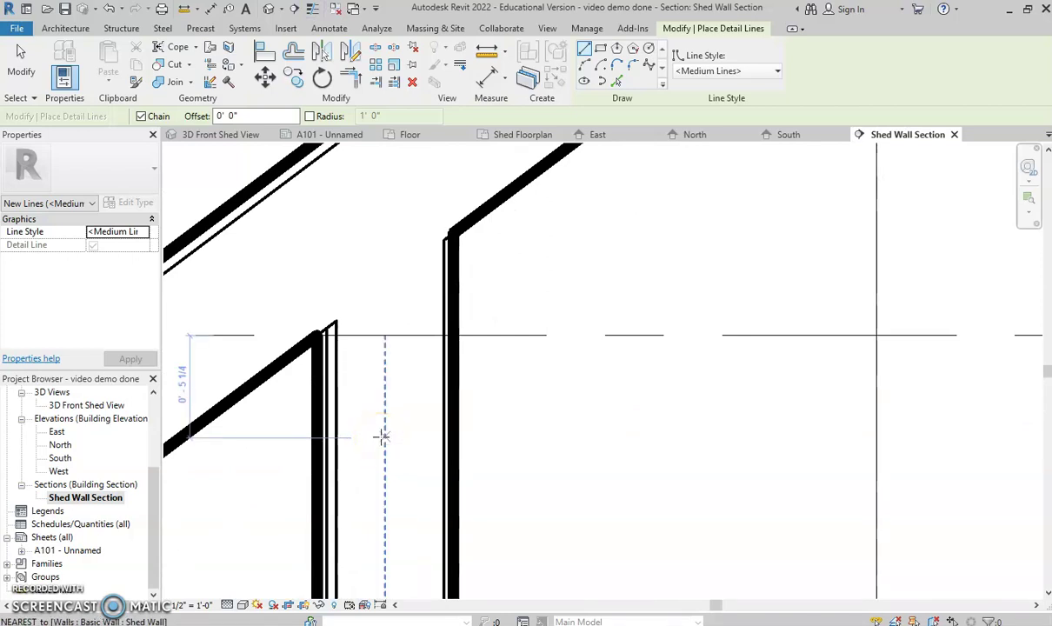
scroll(392, 433, up, 4)
scroll(354, 348, down, 4)
scroll(384, 210, up, 1)
scroll(535, 170, up, 2)
scroll(482, 183, down, 2)
scroll(450, 183, up, 2)
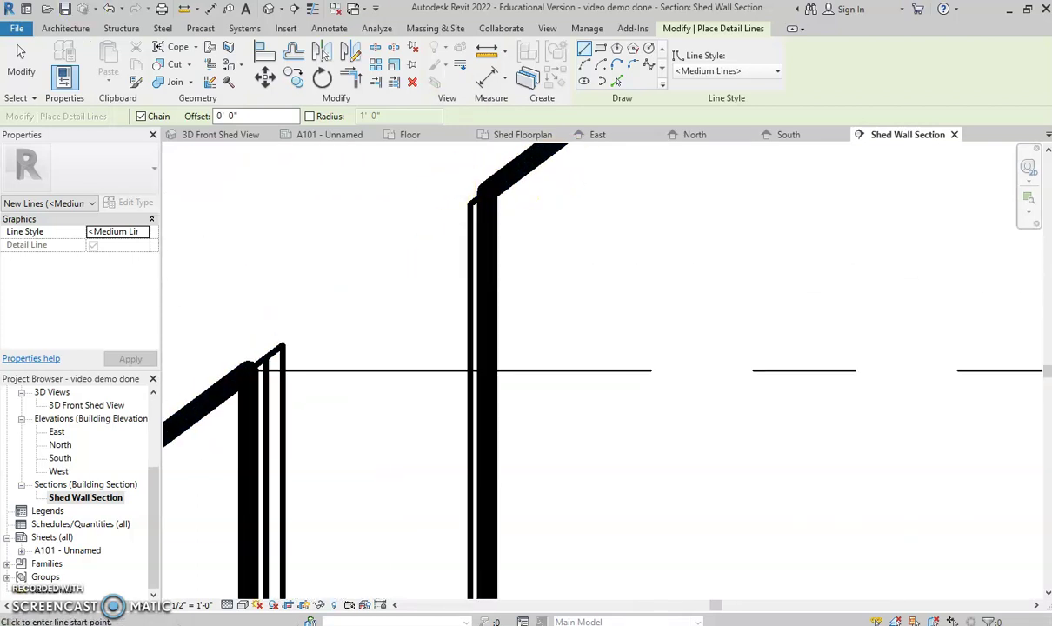
click(314, 8)
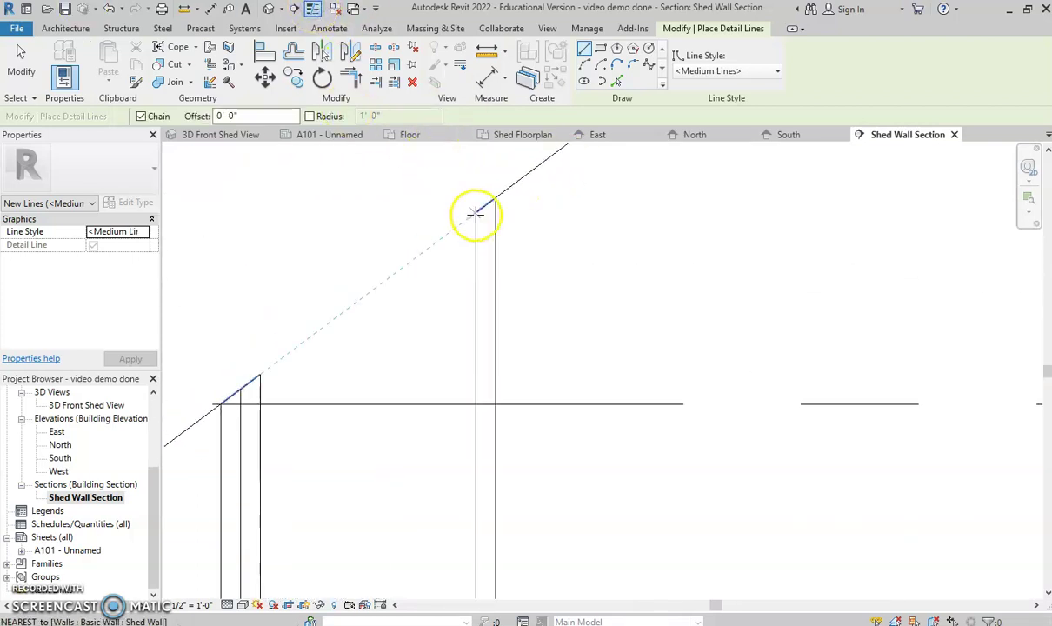
Step: Draw a horizontal medium detail line from the top inner corner of the wall framing across to above the outer wall face
scroll(483, 203, up, 3)
click(466, 242)
scroll(258, 275, down, 3)
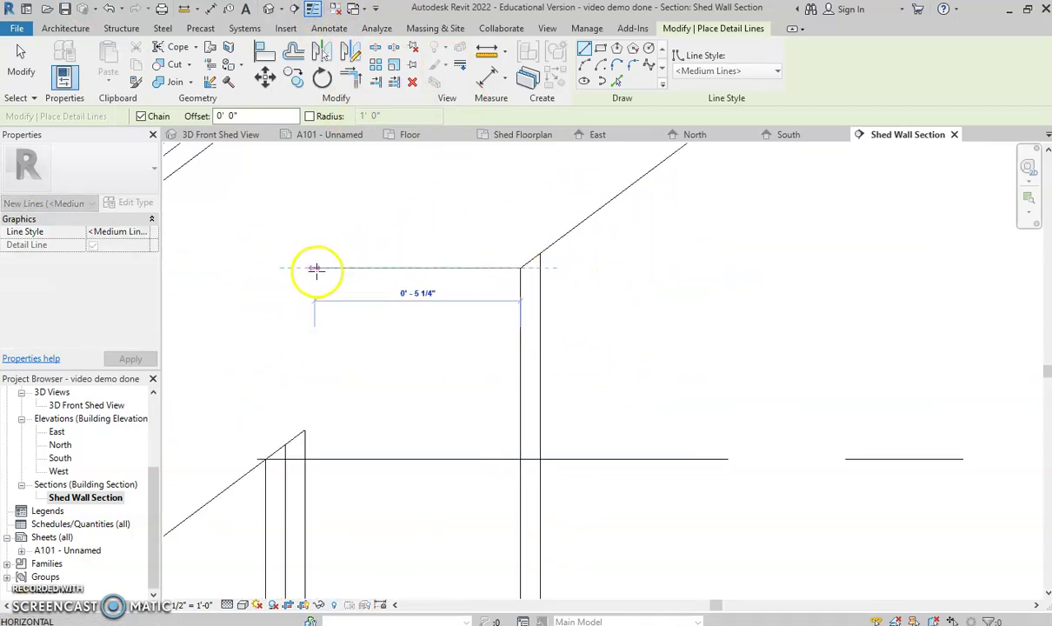
click(266, 267)
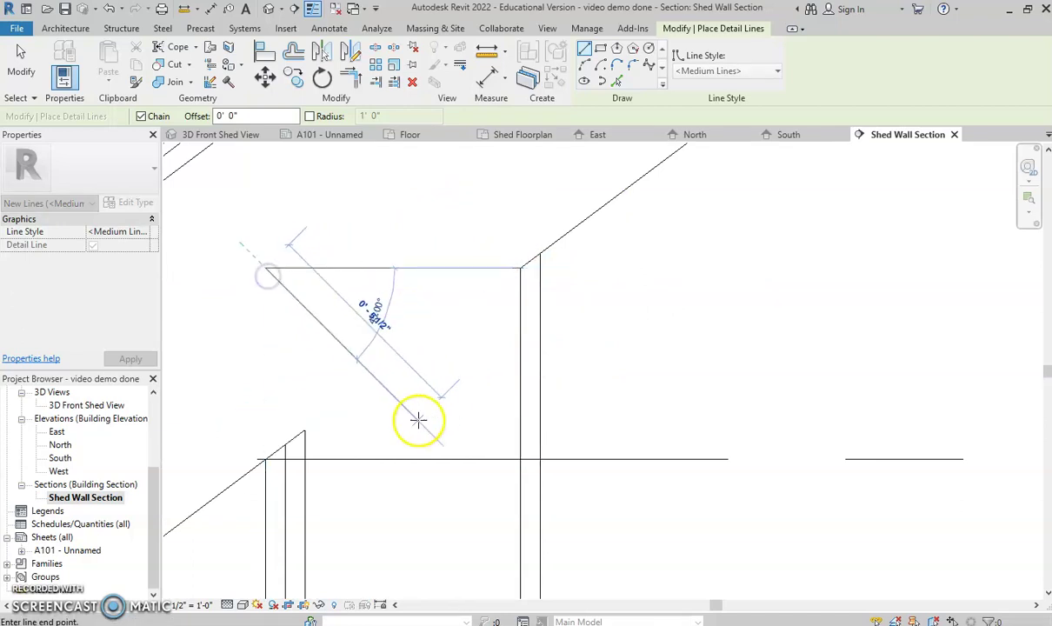
key(Escape)
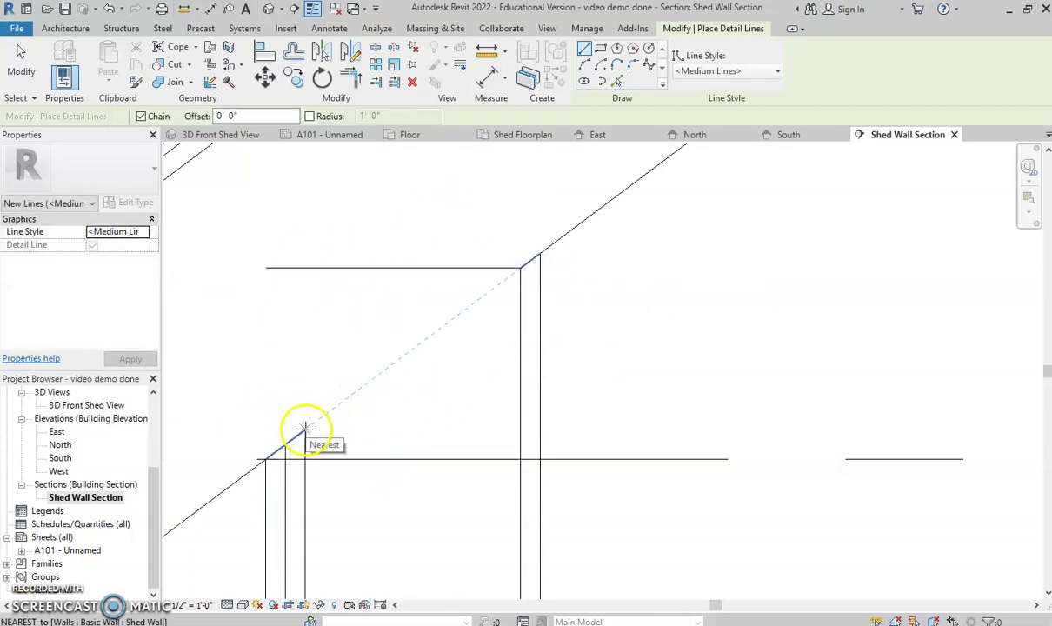
Step: Draw a vertical medium detail line from the top of the sheathing's inner face up to the horizontal line
scroll(304, 429, up, 5)
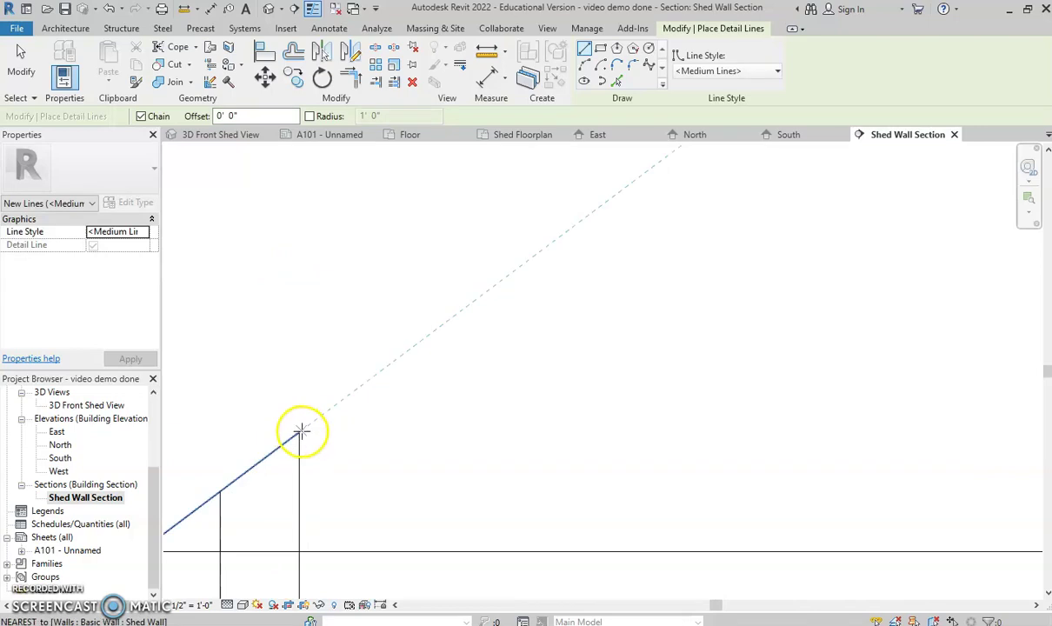
click(299, 432)
scroll(285, 239, down, 1)
middle_drag(284, 238, 305, 493)
scroll(339, 278, down, 3)
scroll(327, 470, down, 1)
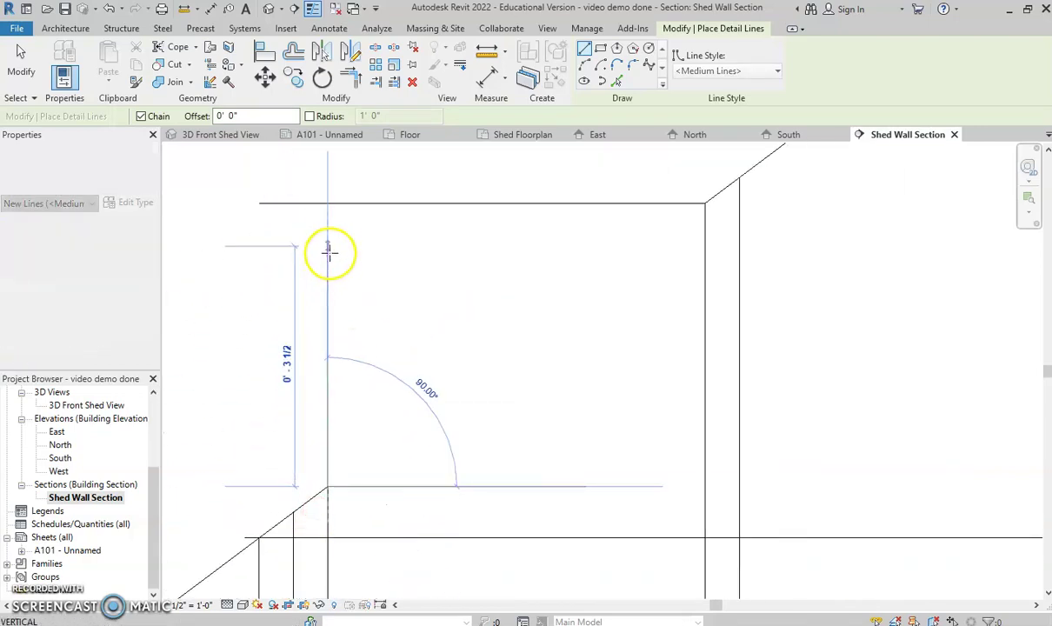
click(327, 204)
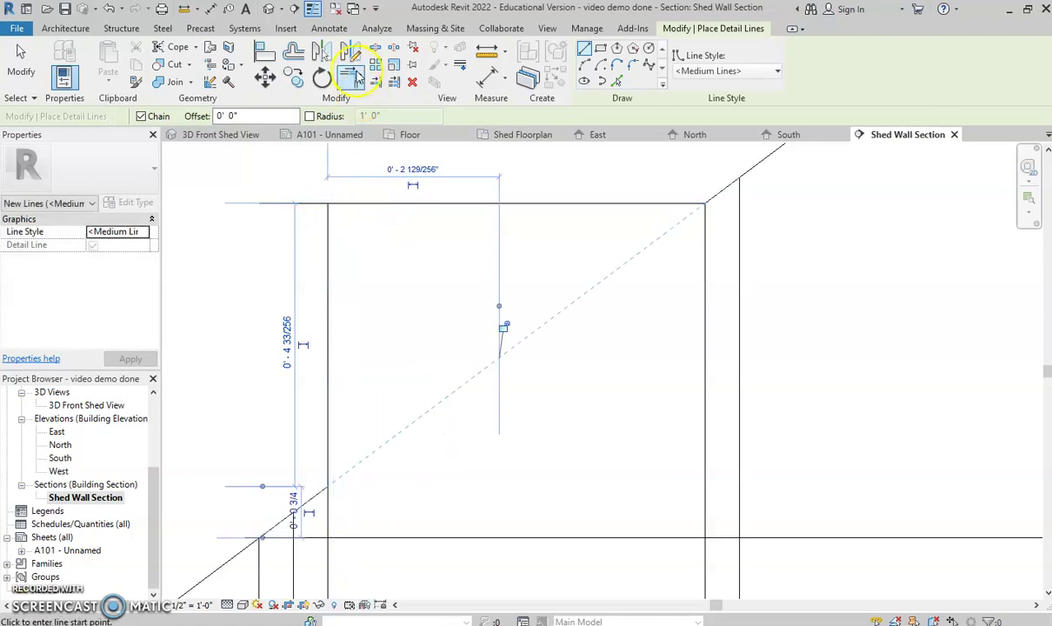
Step: Trim the horizontal and vertical detail lines to a clean corner at the top of the wall framing
click(352, 77)
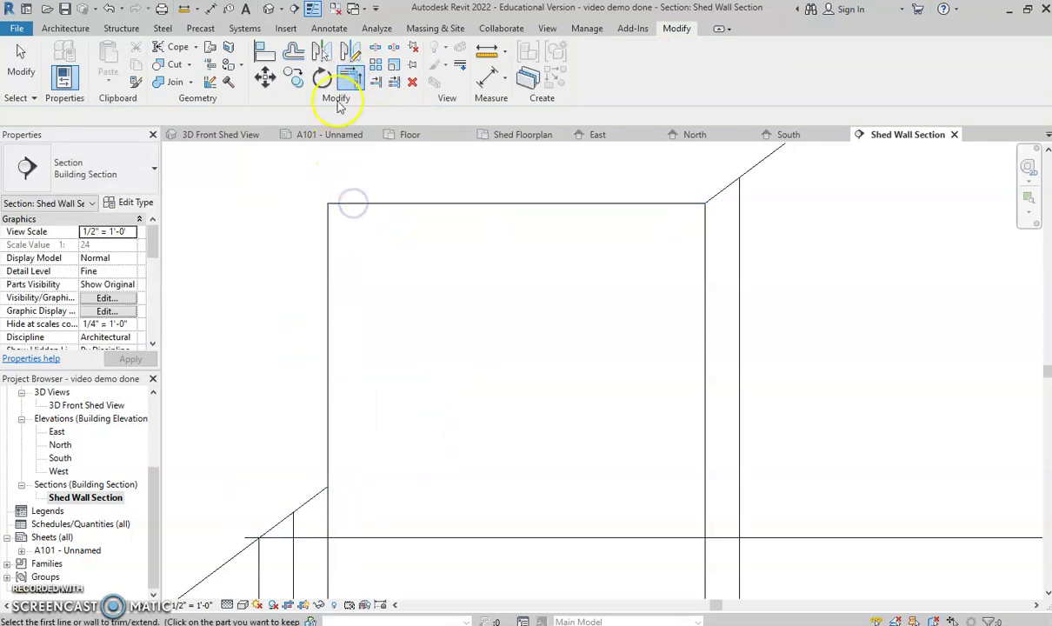
scroll(345, 265, down, 5)
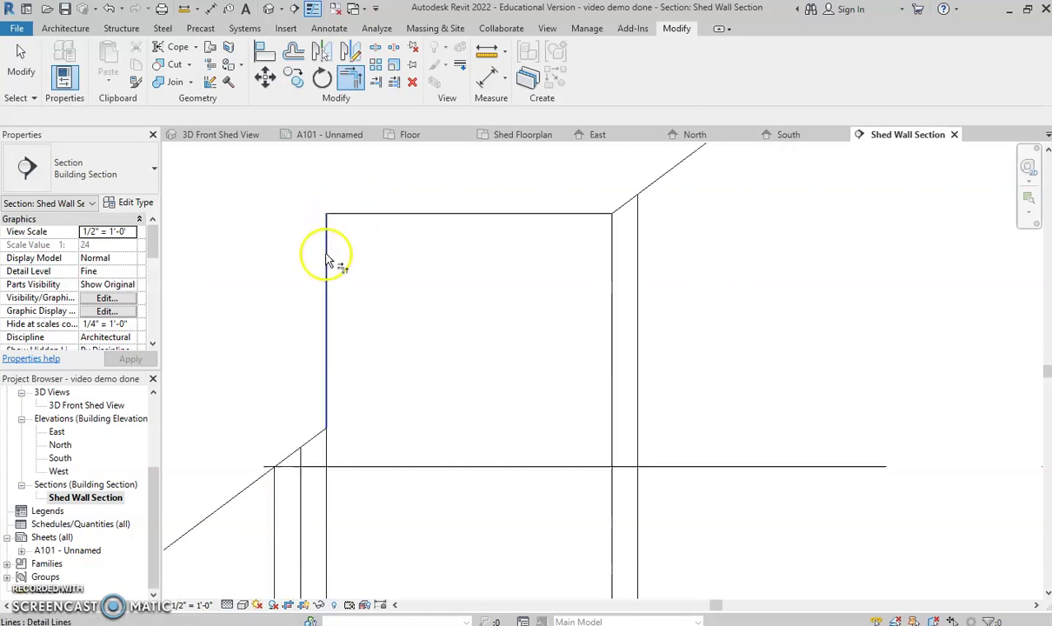
key(Escape)
scroll(525, 378, down, 2)
scroll(624, 367, down, 3)
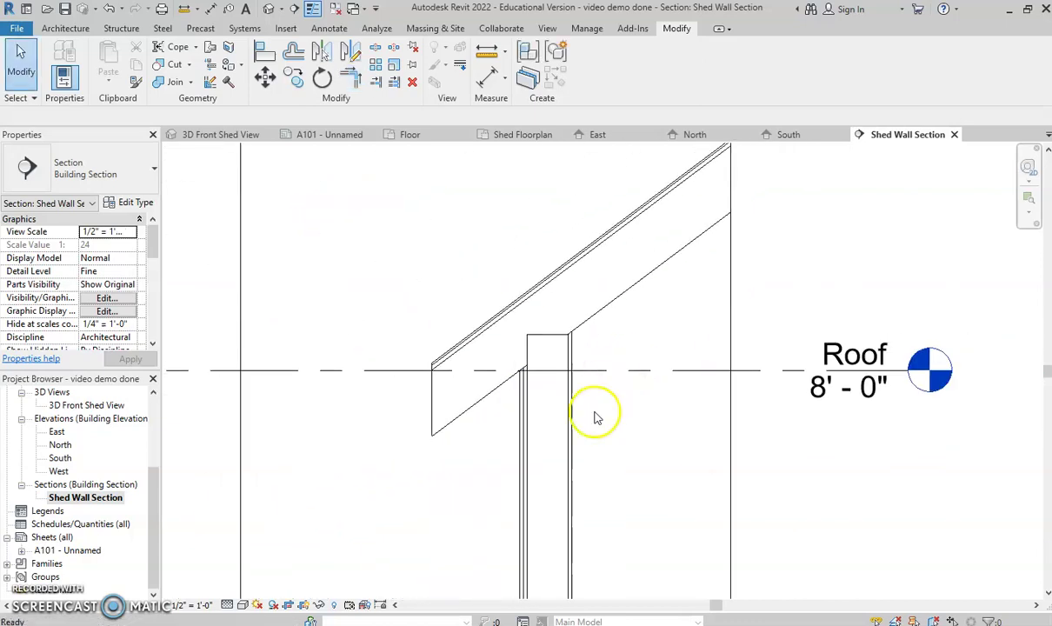
Step: Place two Nominal Cut Lumber-Section 2x6 detail components flat, one below the other, near the top of the wall framing
scroll(539, 397, up, 2)
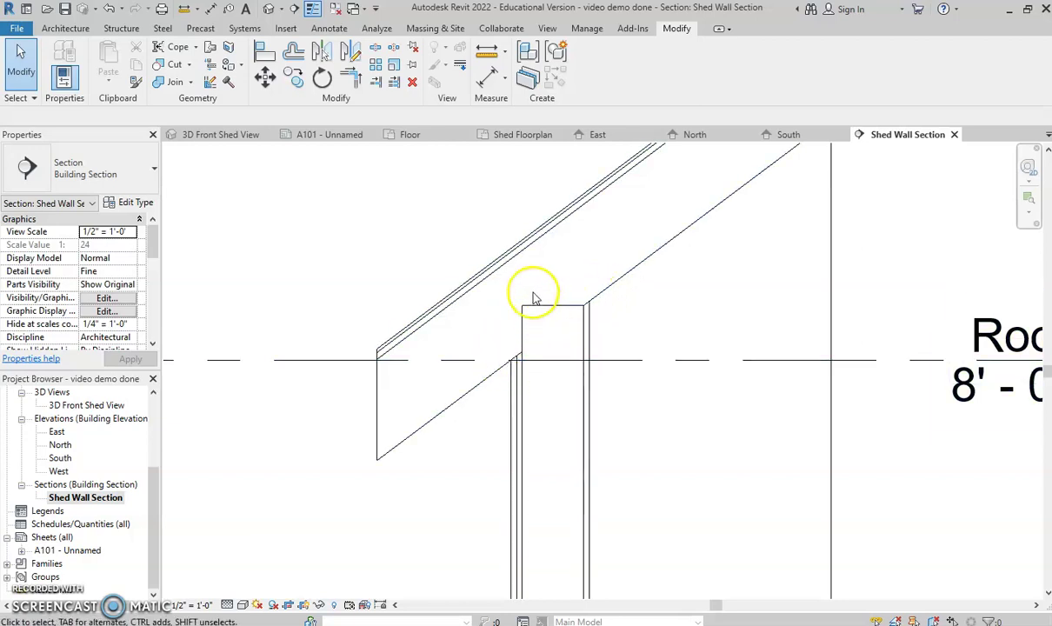
scroll(568, 357, up, 1)
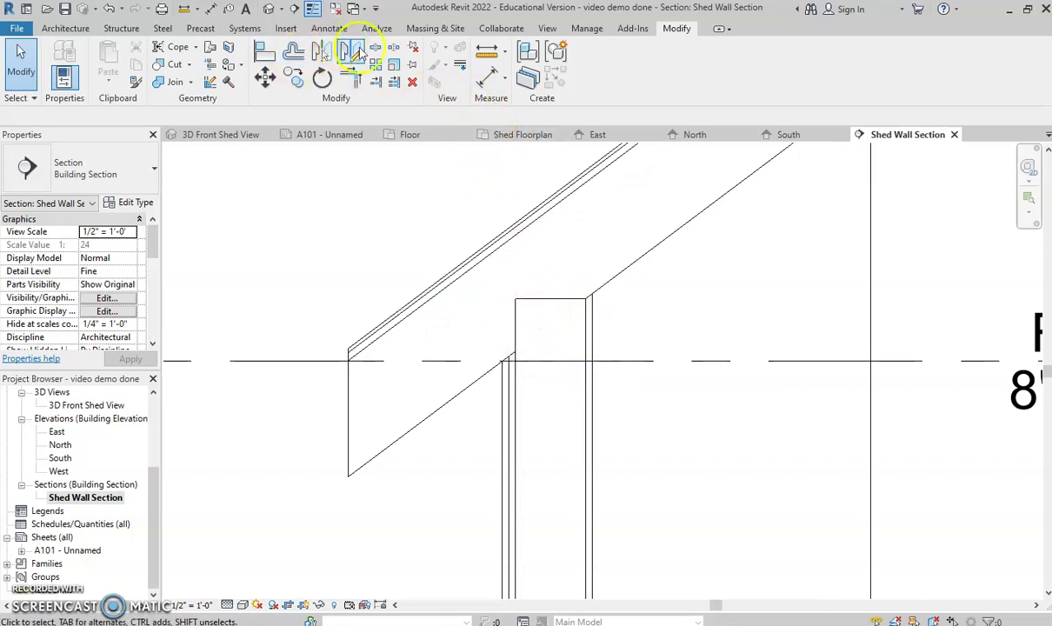
click(330, 30)
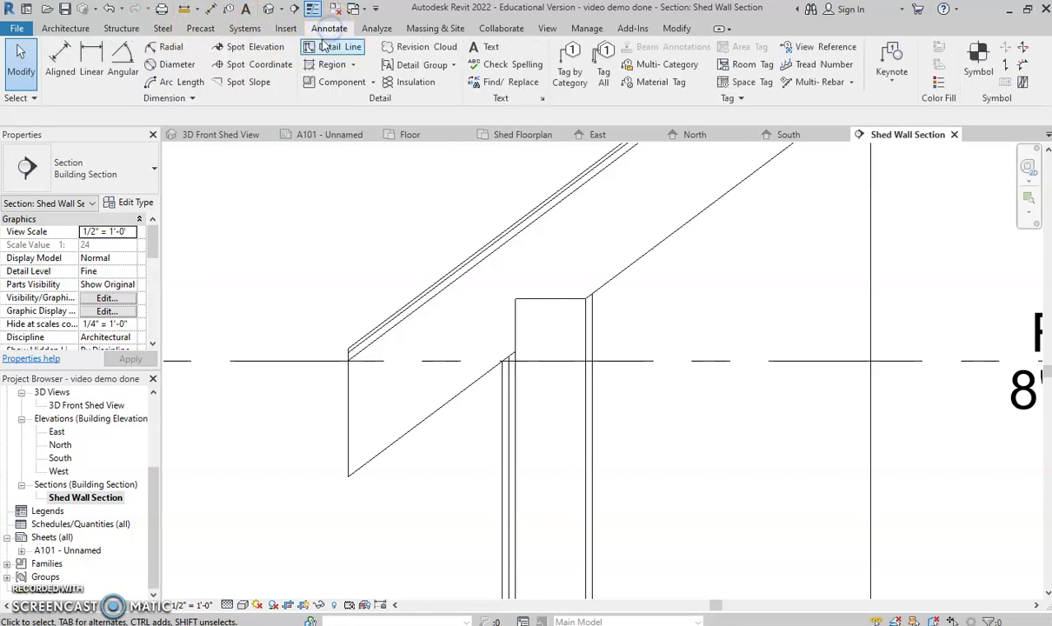
click(343, 81)
click(124, 173)
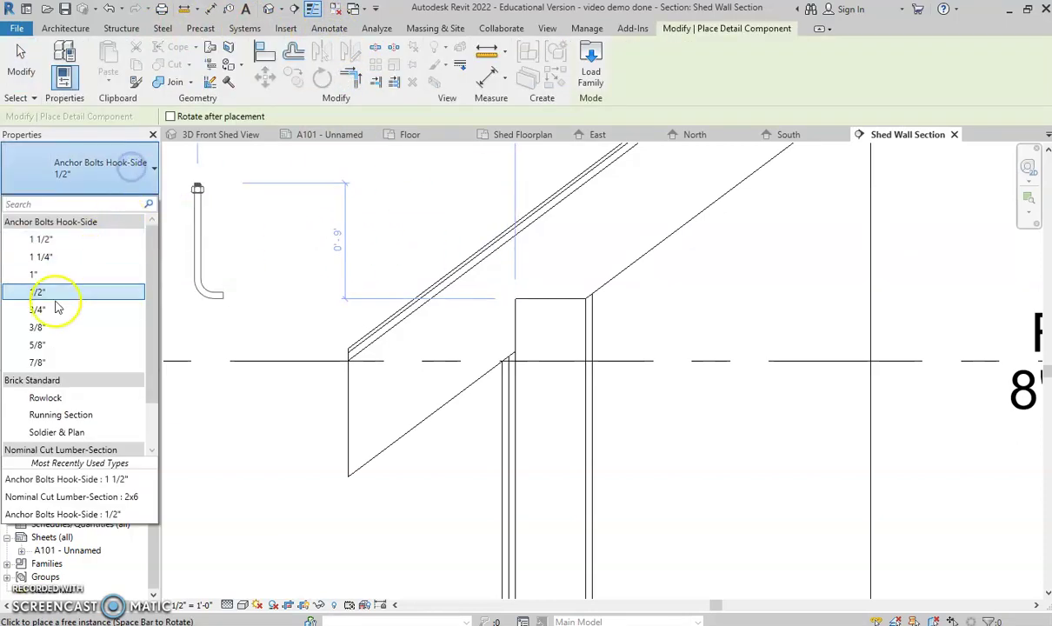
scroll(70, 363, down, 1)
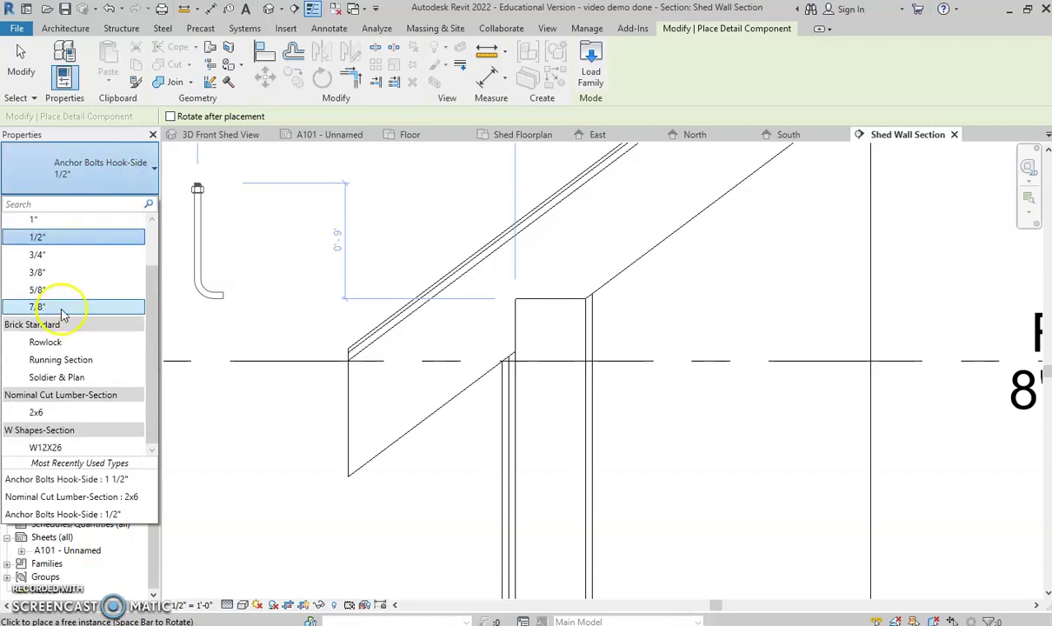
click(82, 414)
click(605, 338)
click(618, 412)
Step: Align the upper 2x6's top edge with the horizontal notch line and its outer end with the vertical notch line
scroll(502, 250, up, 2)
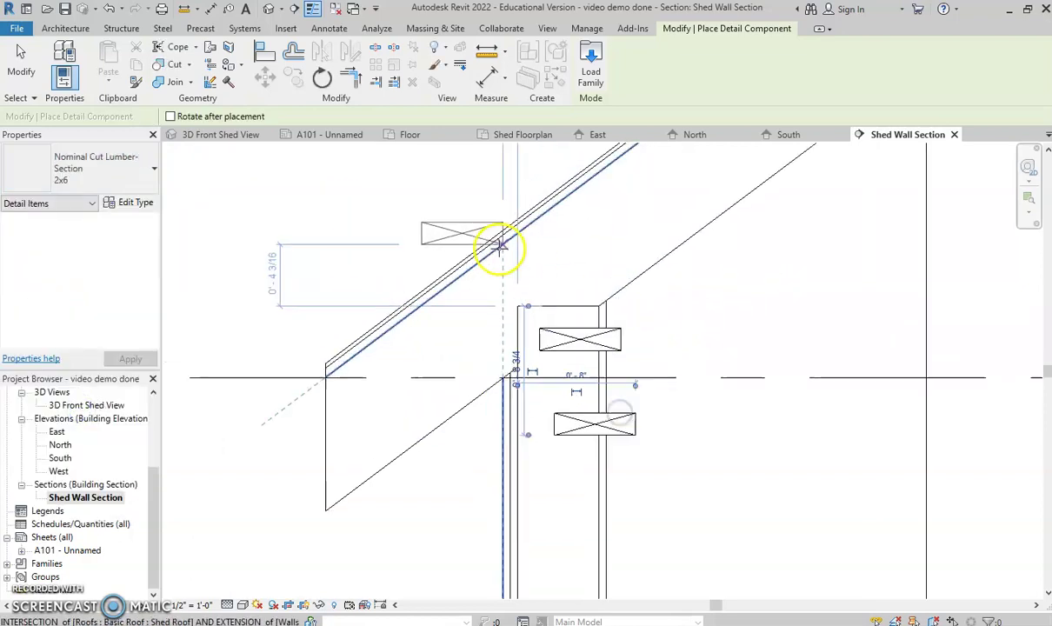
click(265, 54)
scroll(556, 282, up, 2)
click(590, 346)
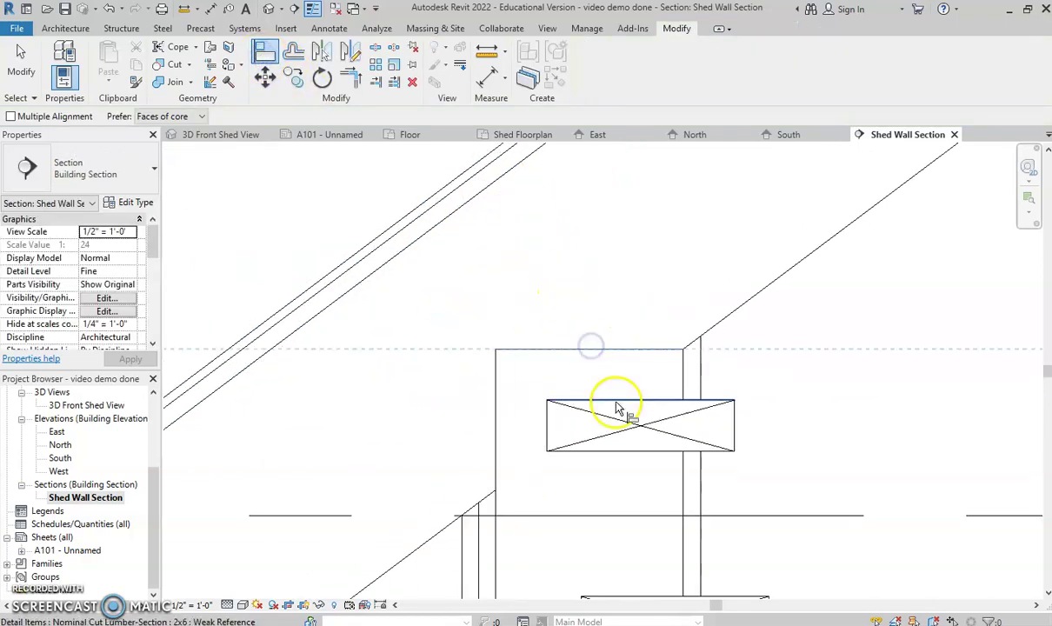
click(616, 402)
click(495, 388)
click(550, 375)
Step: Align the lower 2x6's outer end with the framing's outer face and its top edge with the underside of the upper 2x6
click(477, 401)
scroll(476, 401, down, 1)
middle_drag(482, 397, 471, 243)
ctrl+click(550, 446)
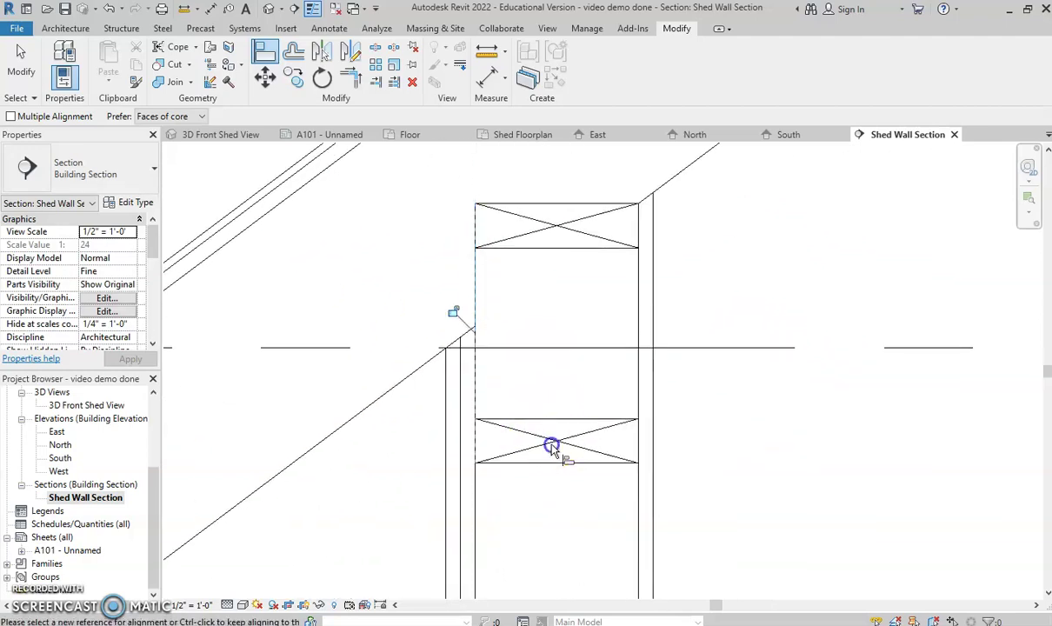
click(457, 315)
click(520, 250)
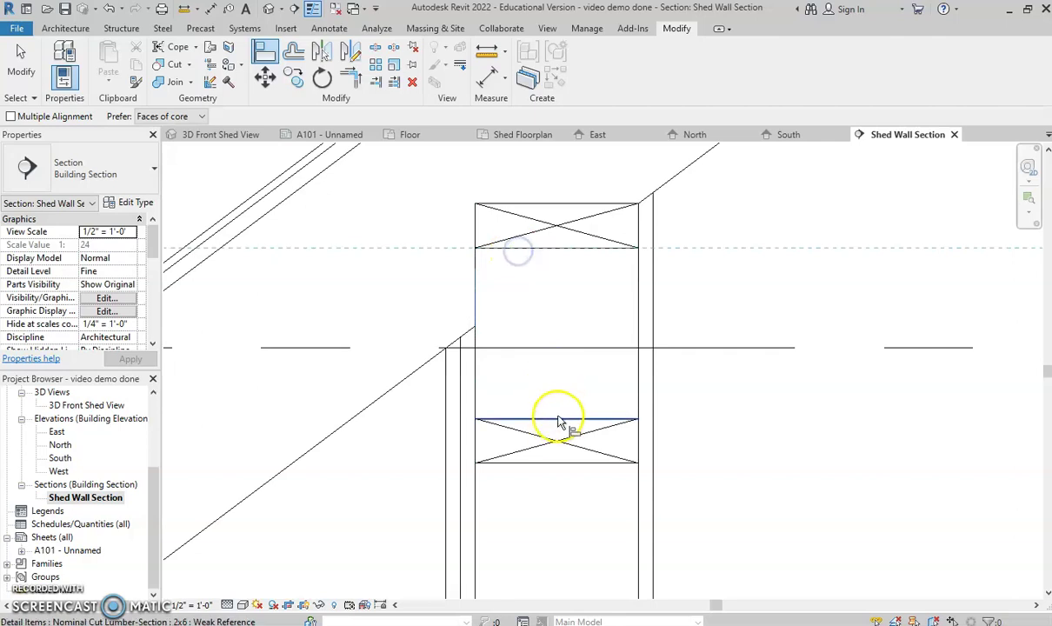
click(561, 420)
Step: Examine the eave around the double top plate, and consult the open cornice framing slide in the browser for the frieze board before returning to Revit
scroll(582, 364, down, 3)
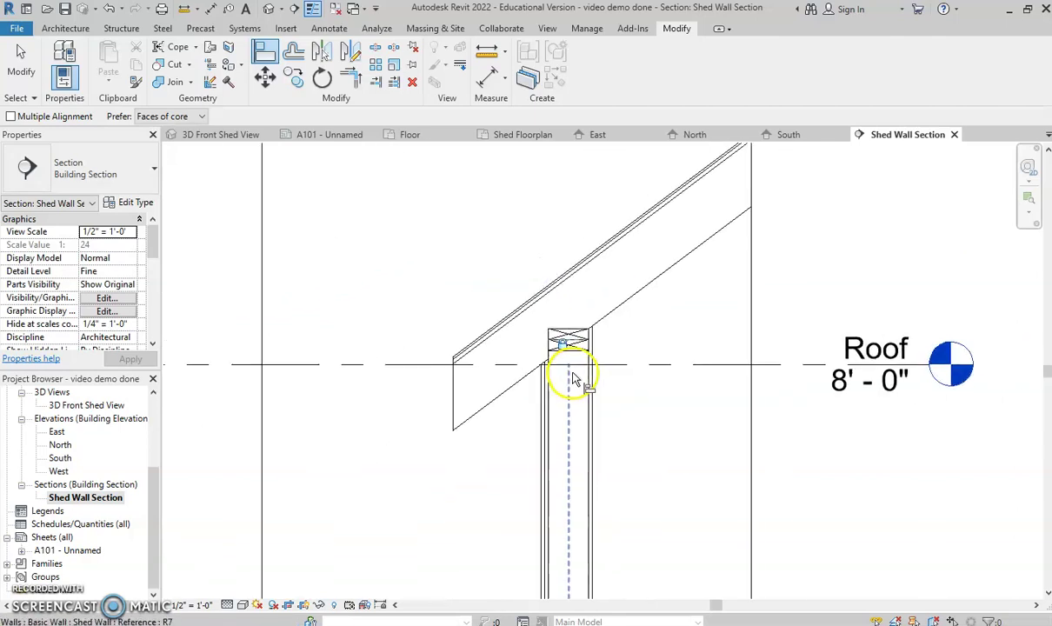
scroll(573, 374, down, 2)
middle_drag(598, 380, 555, 261)
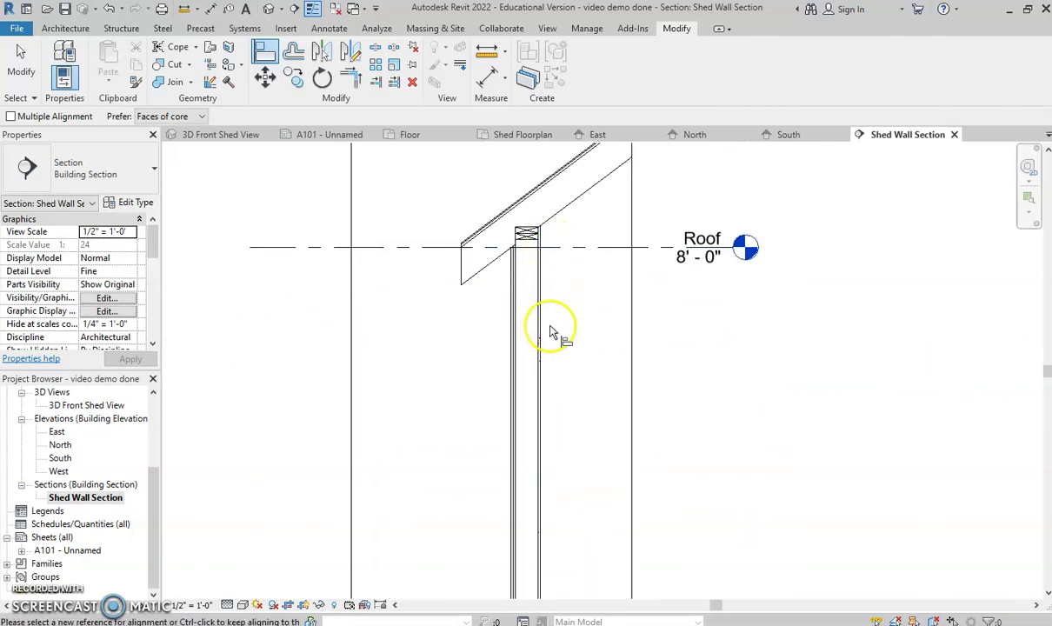
scroll(549, 333, down, 2)
scroll(599, 278, up, 5)
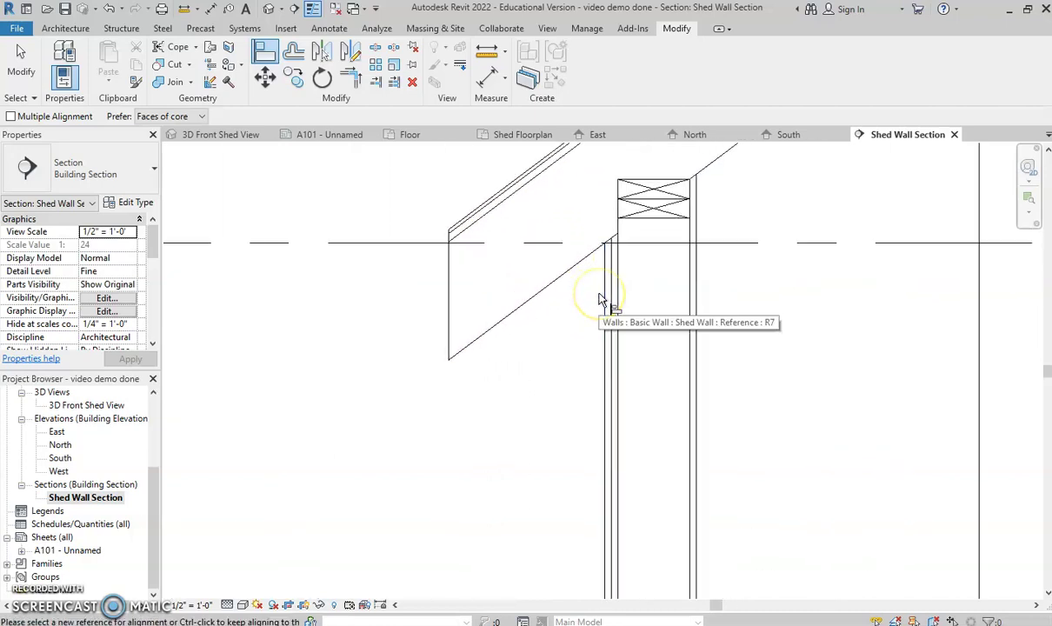
middle_drag(599, 300, 550, 383)
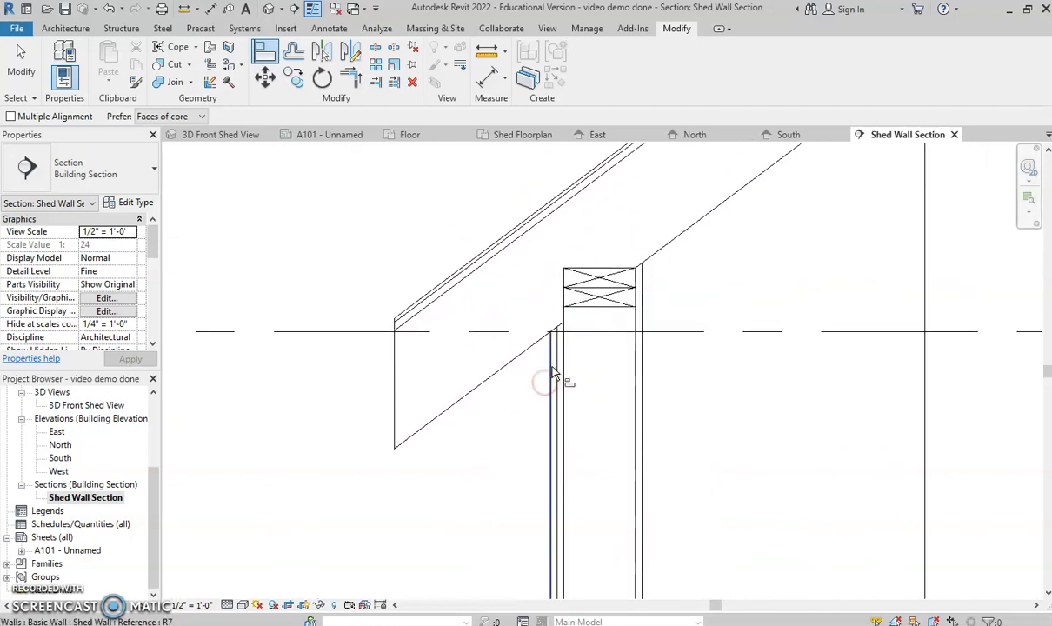
click(554, 352)
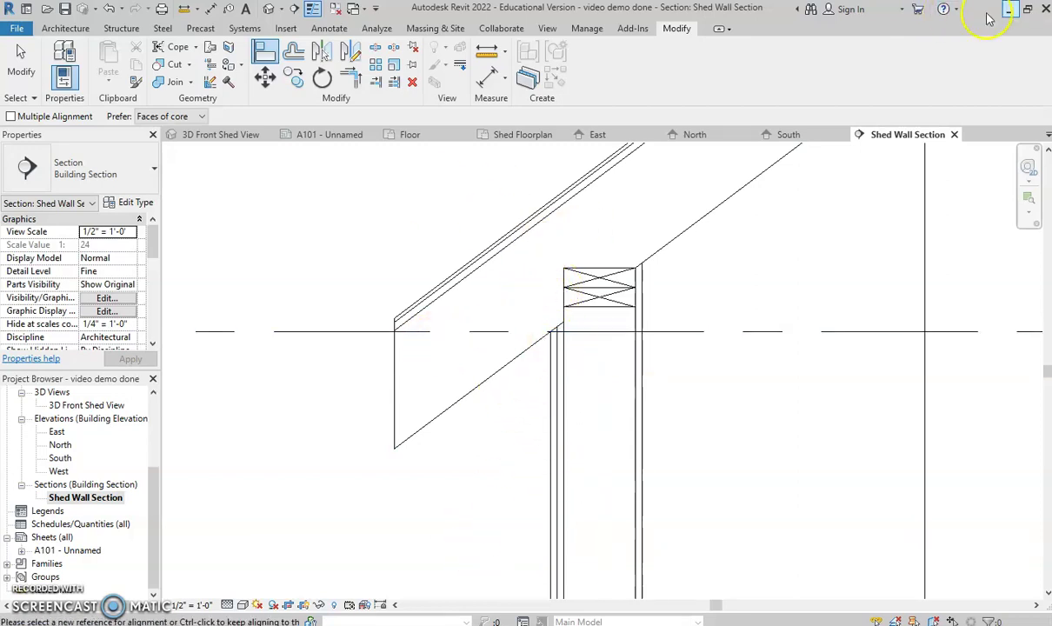
key(alt+Tab)
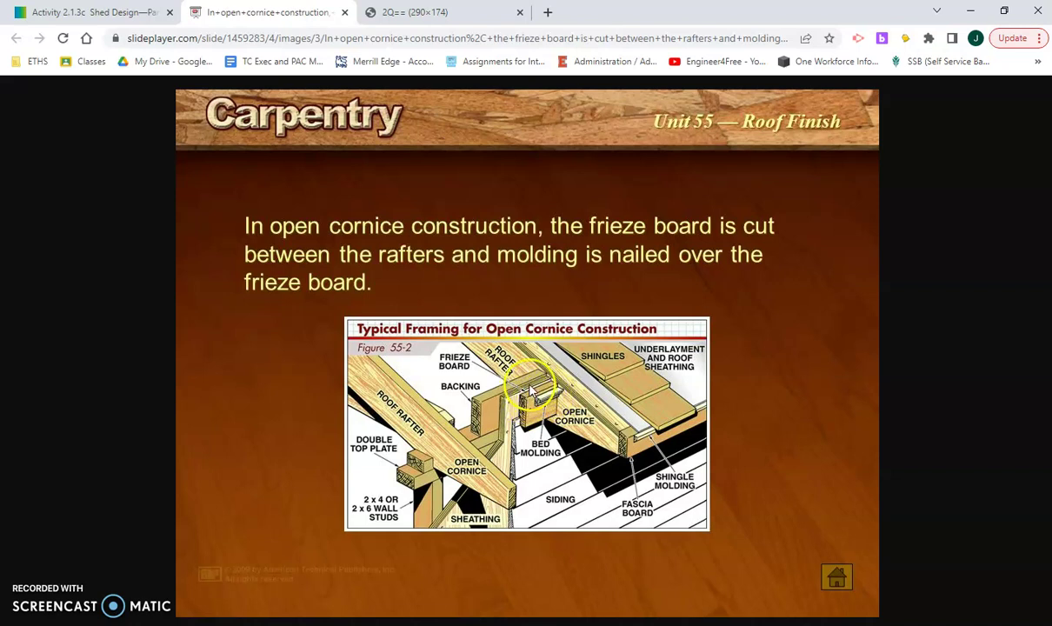
key(alt+Tab)
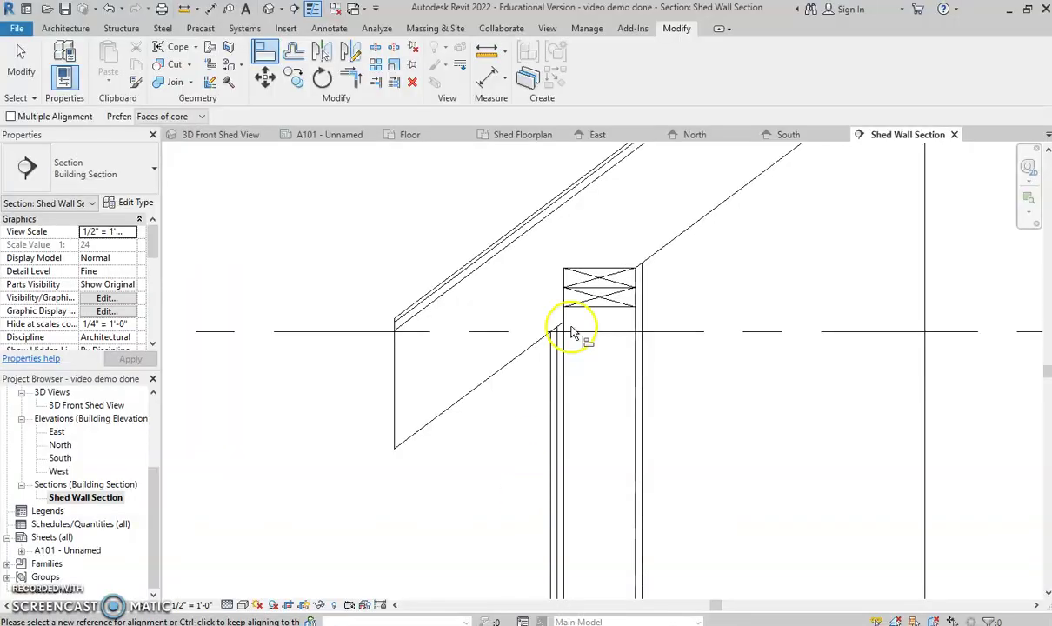
Step: Start loading a detail component family and browse Detail Items to Div 06-Wood and Plastic, 061100-Wood Framing
scroll(557, 313, down, 3)
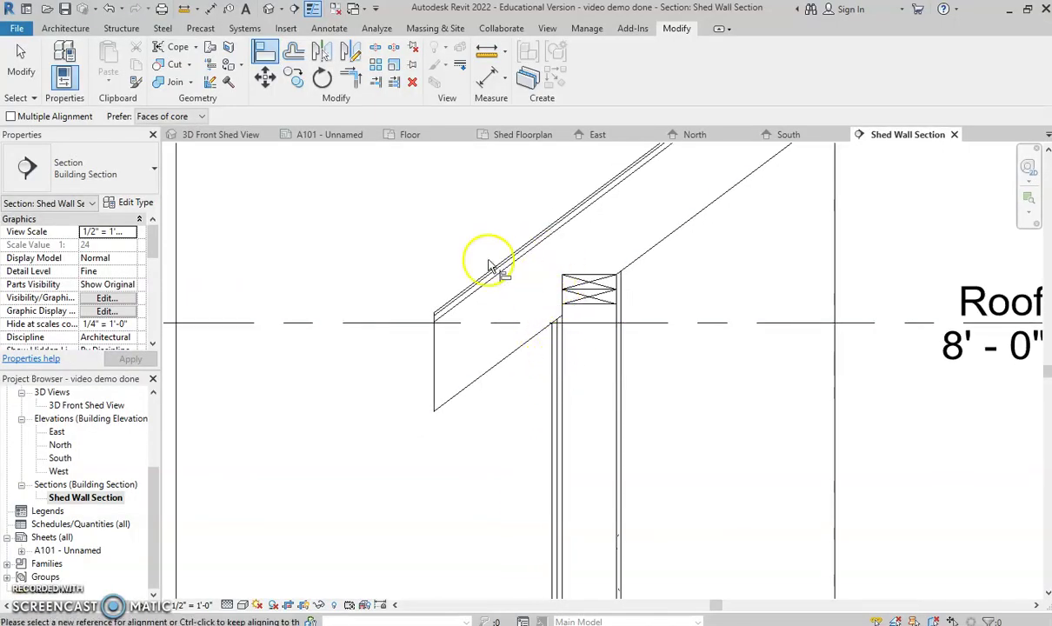
click(329, 27)
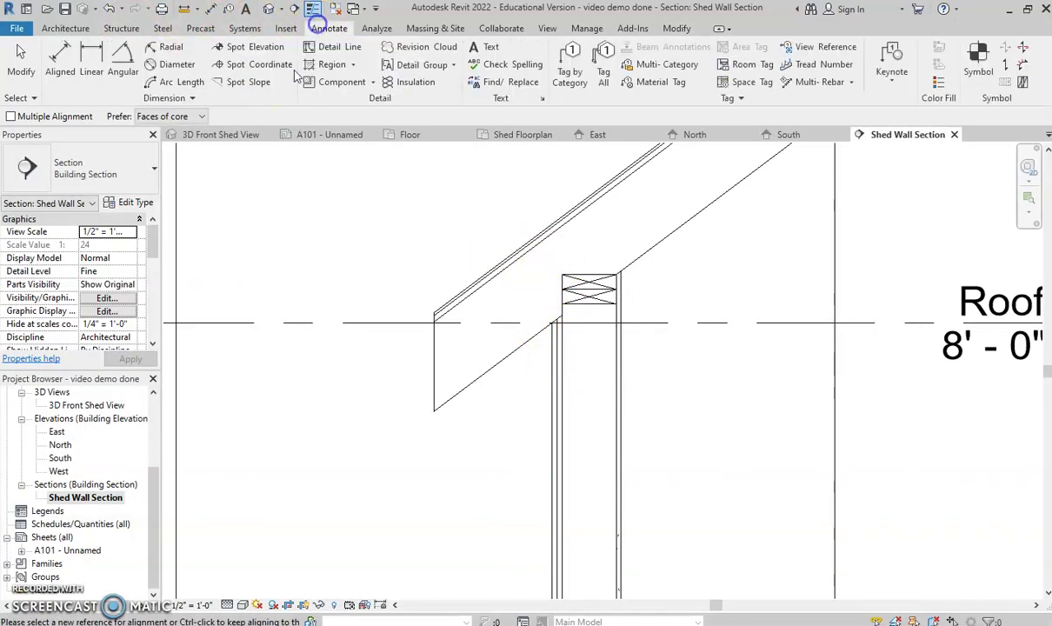
click(345, 83)
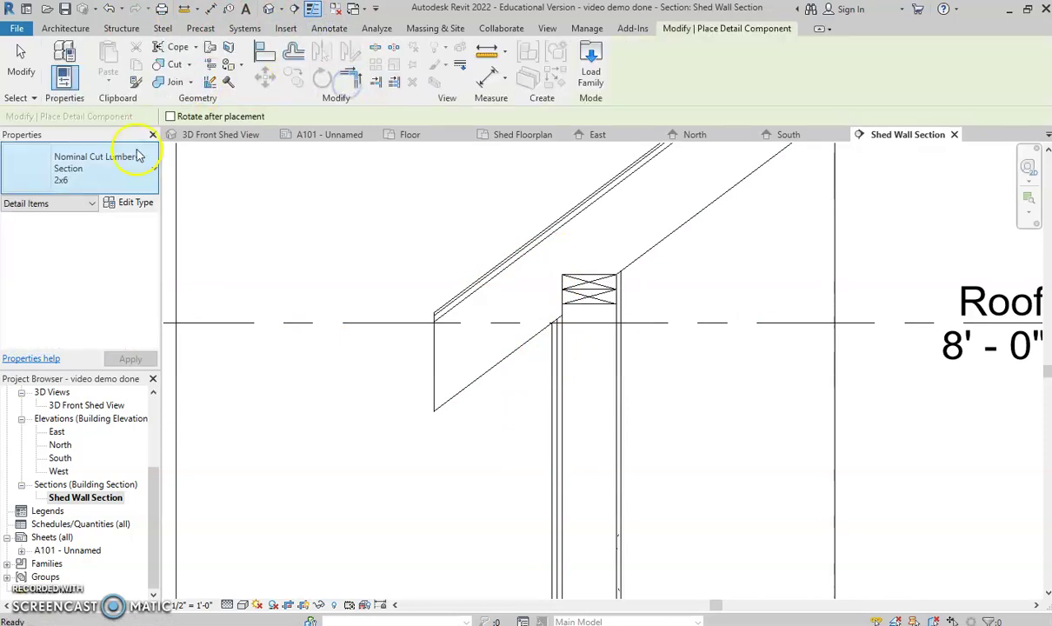
click(591, 71)
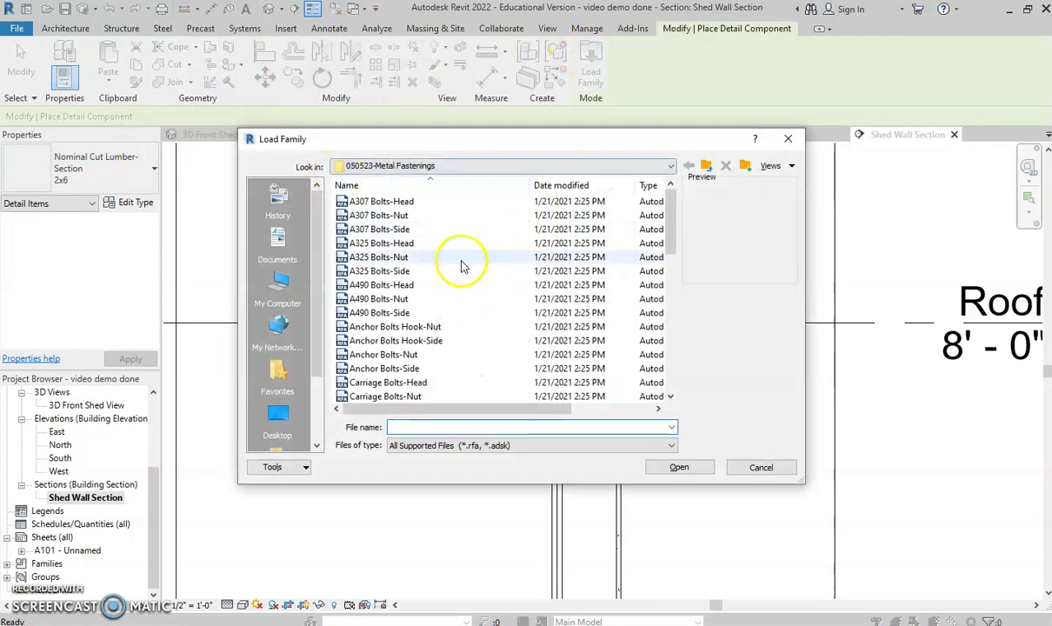
click(705, 165)
click(705, 165)
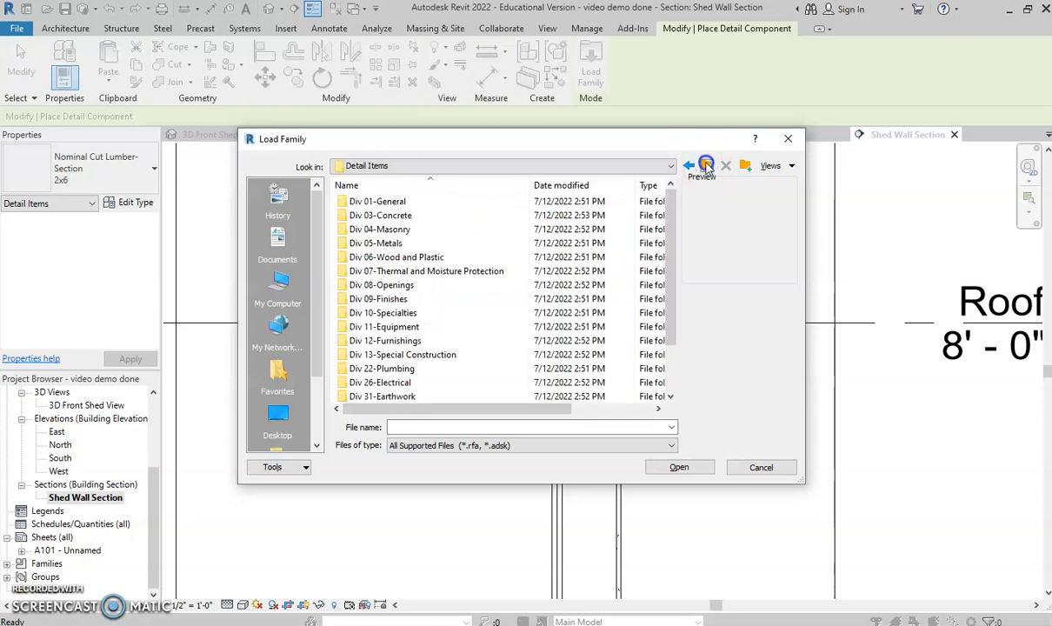
double_click(427, 271)
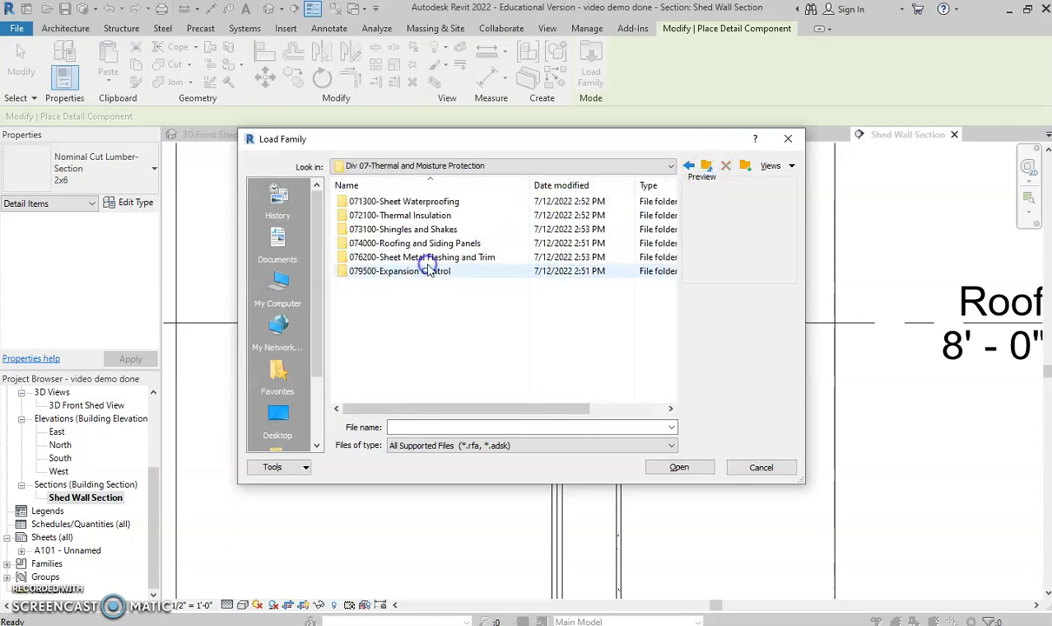
click(707, 165)
double_click(430, 262)
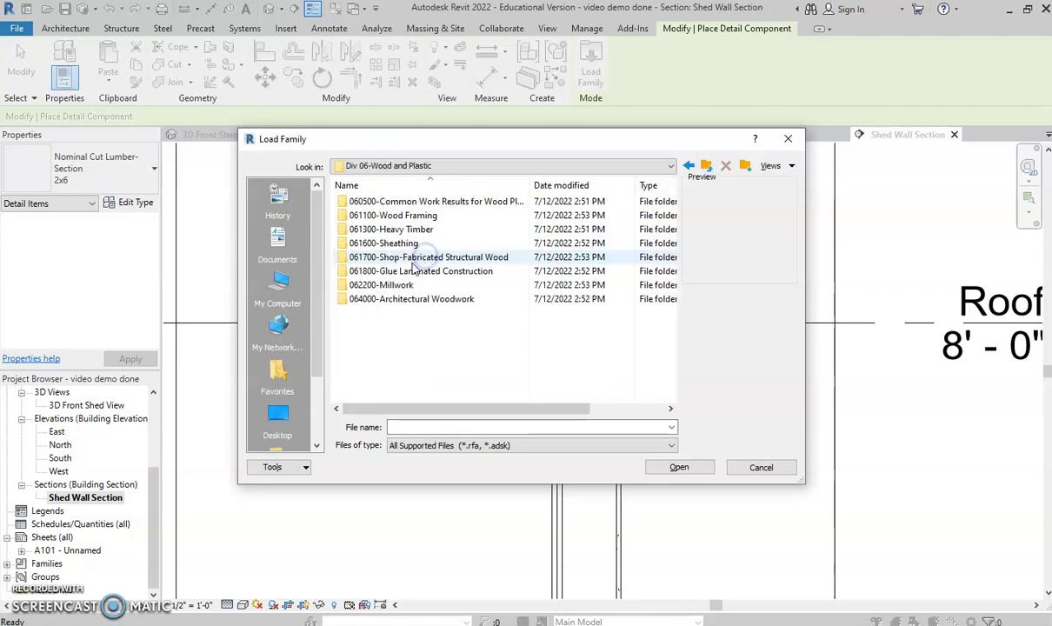
double_click(387, 215)
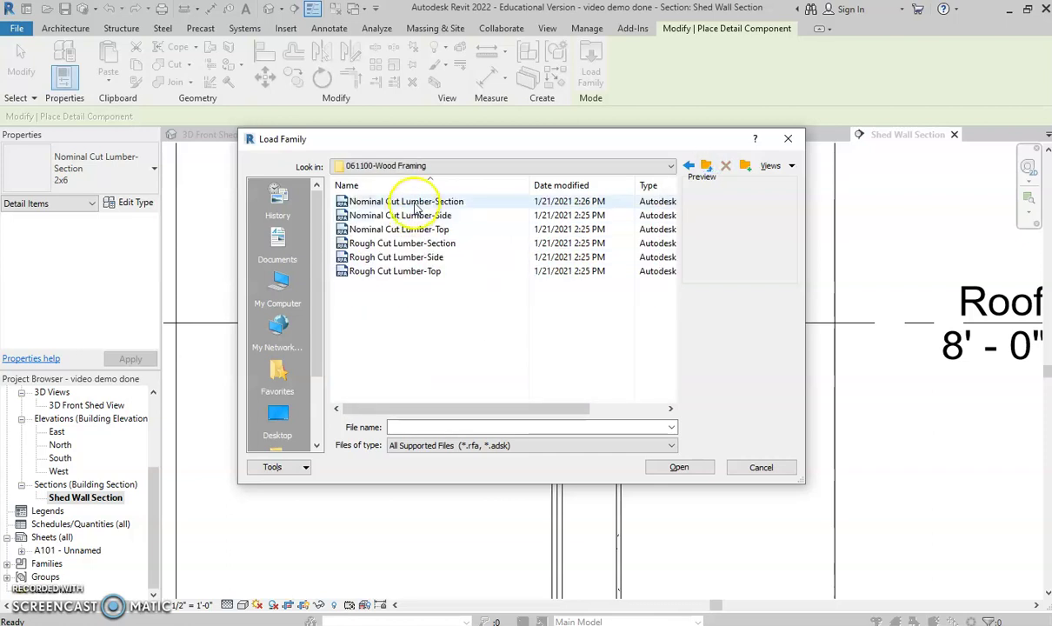
Step: Load the 1x12 type of the Nominal Cut Lumber-Section family
click(414, 202)
double_click(414, 202)
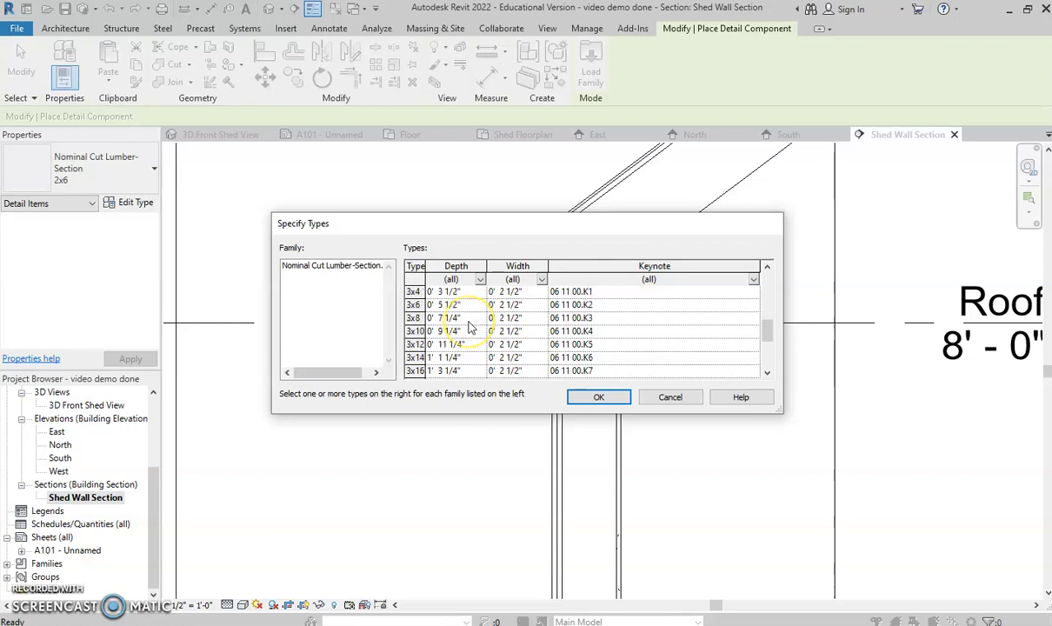
scroll(470, 326, down, 3)
scroll(446, 348, up, 8)
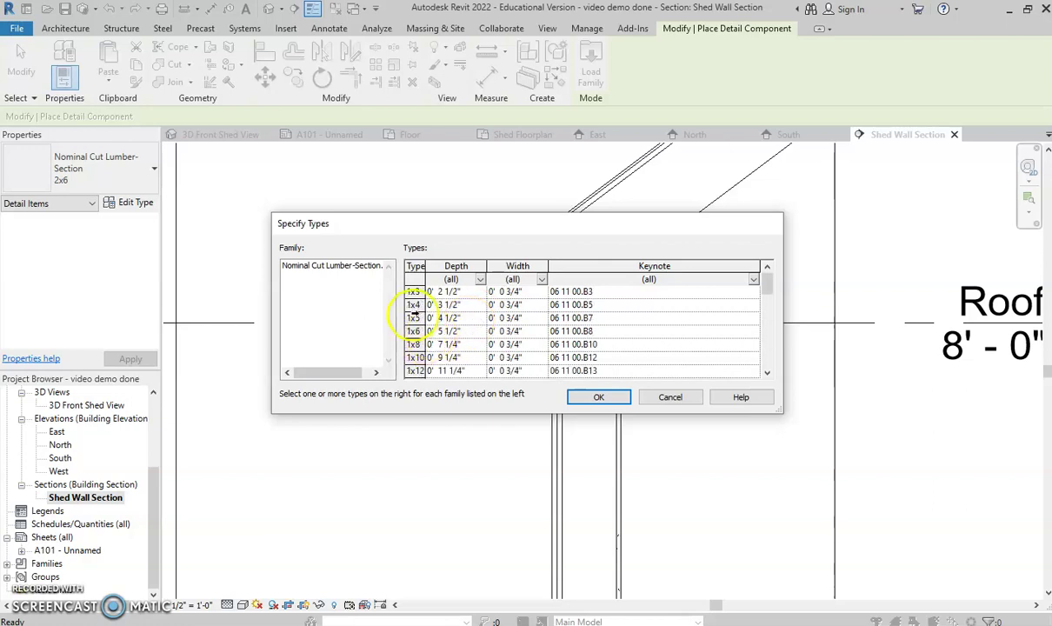
click(416, 371)
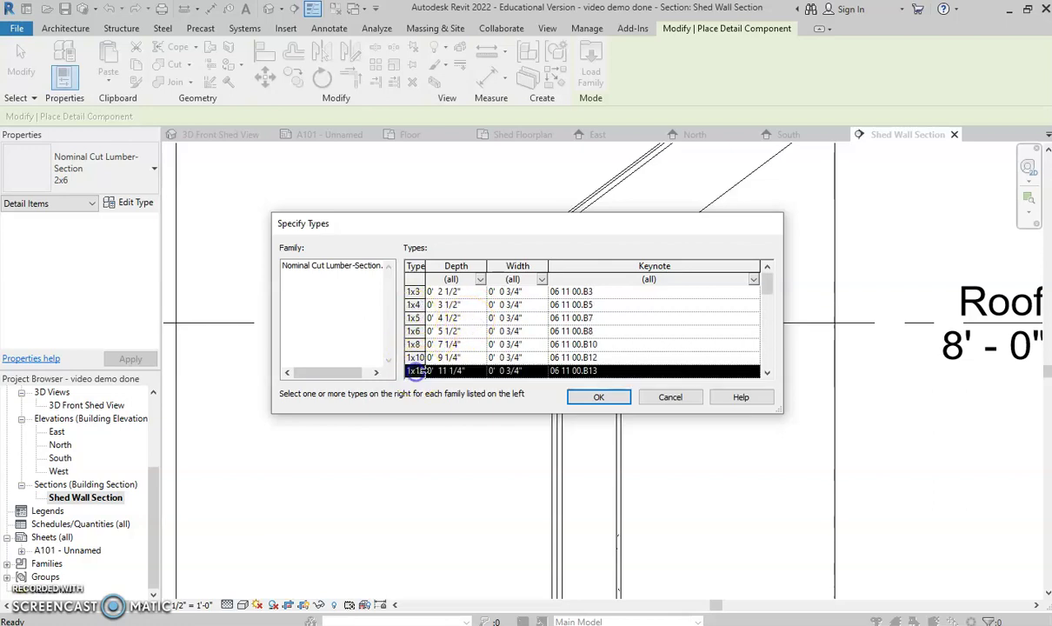
click(599, 398)
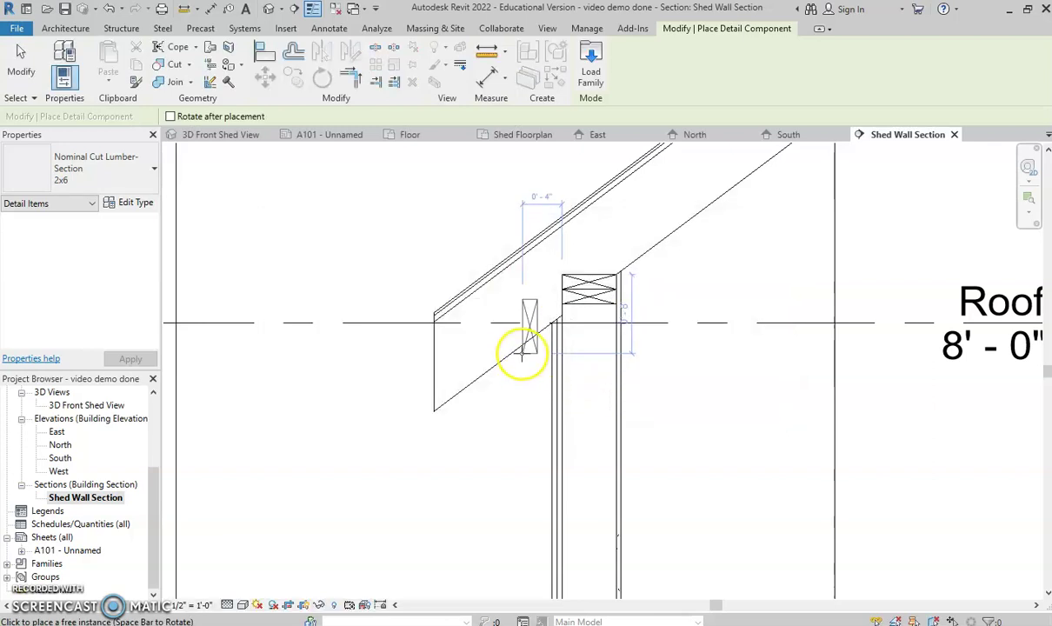
Step: Place an upright Nominal Cut Lumber-Section 1x12 across the rafter tail, just outside the wall's outer face
click(148, 172)
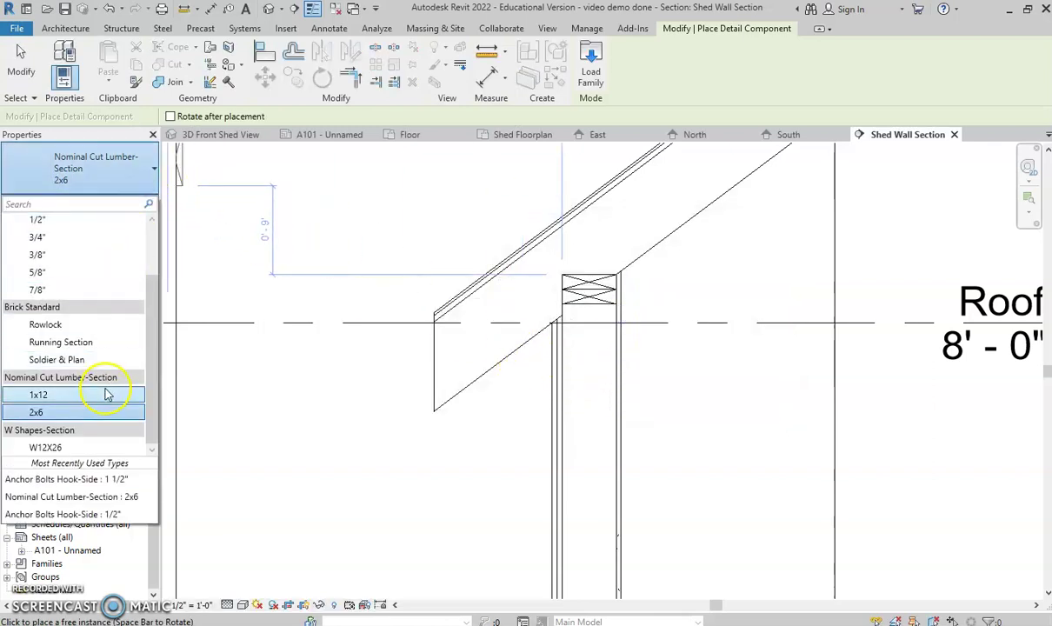
click(101, 393)
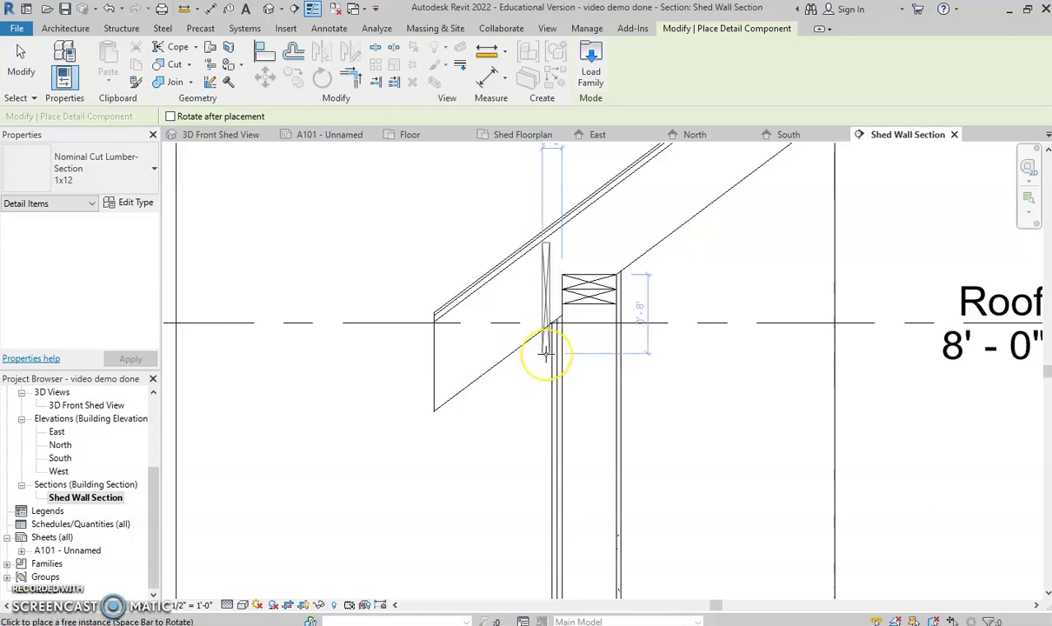
scroll(546, 352, up, 3)
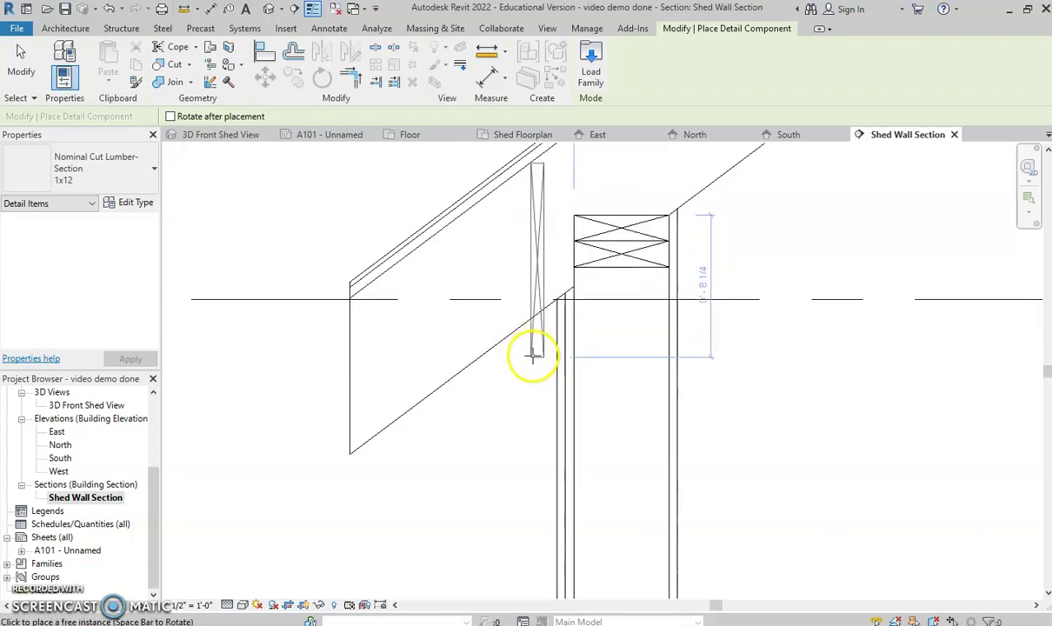
click(531, 365)
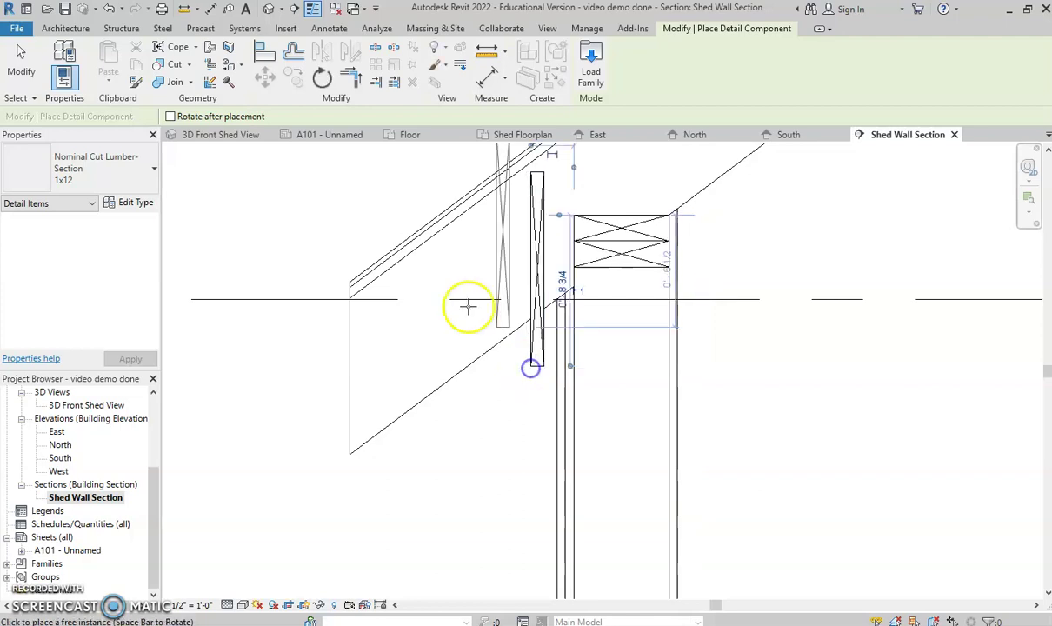
Step: Align the 1x12's inner face with the wall's outer face
click(265, 53)
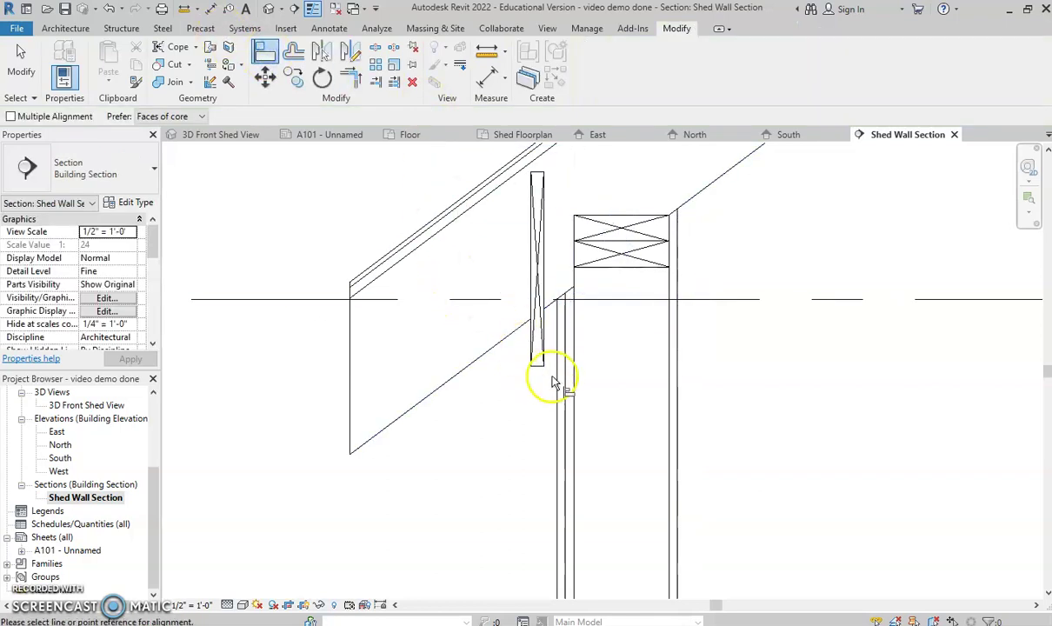
scroll(545, 335, up, 4)
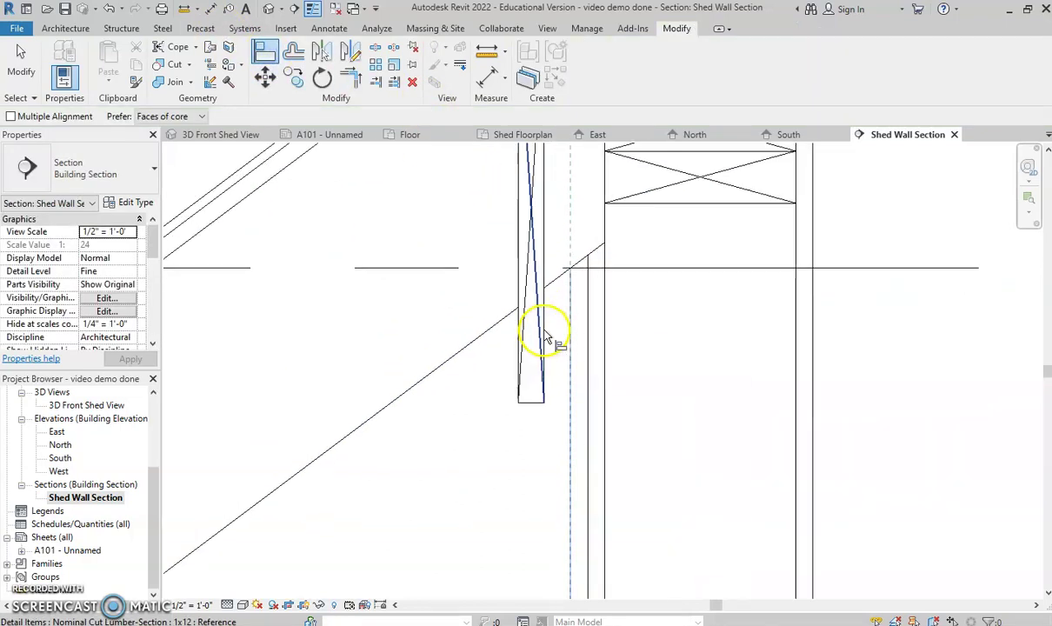
click(555, 337)
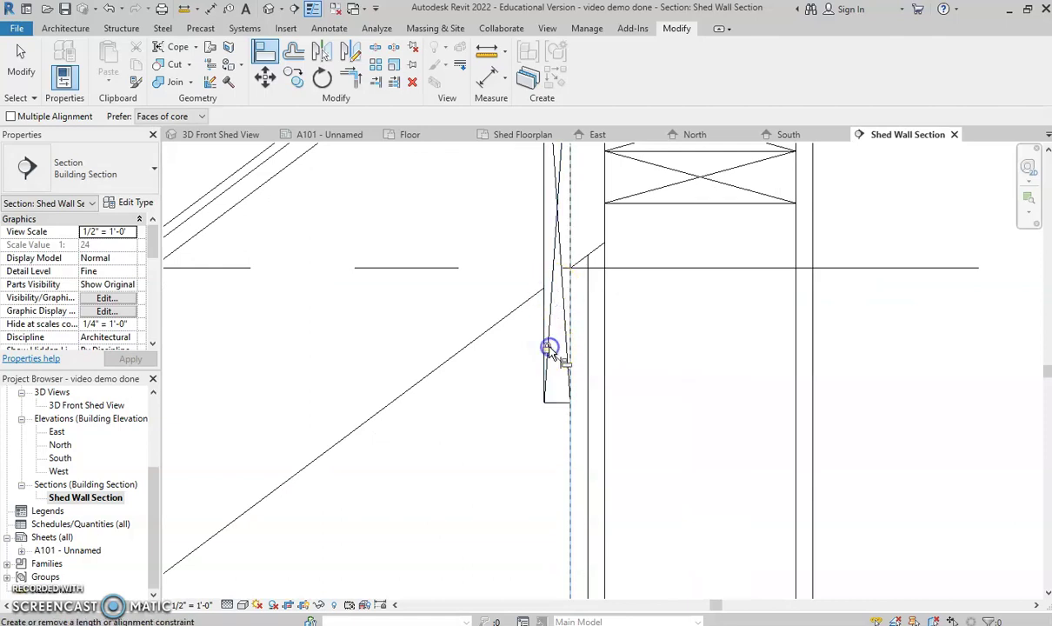
Step: Nudge the upright 1x12 frieze board up until its top outer corner meets the underside of the roof sheathing
scroll(548, 343, down, 3)
key(Escape)
click(555, 220)
key(Up)
key(Up)
key(Up)
key(Up)
key(Up)
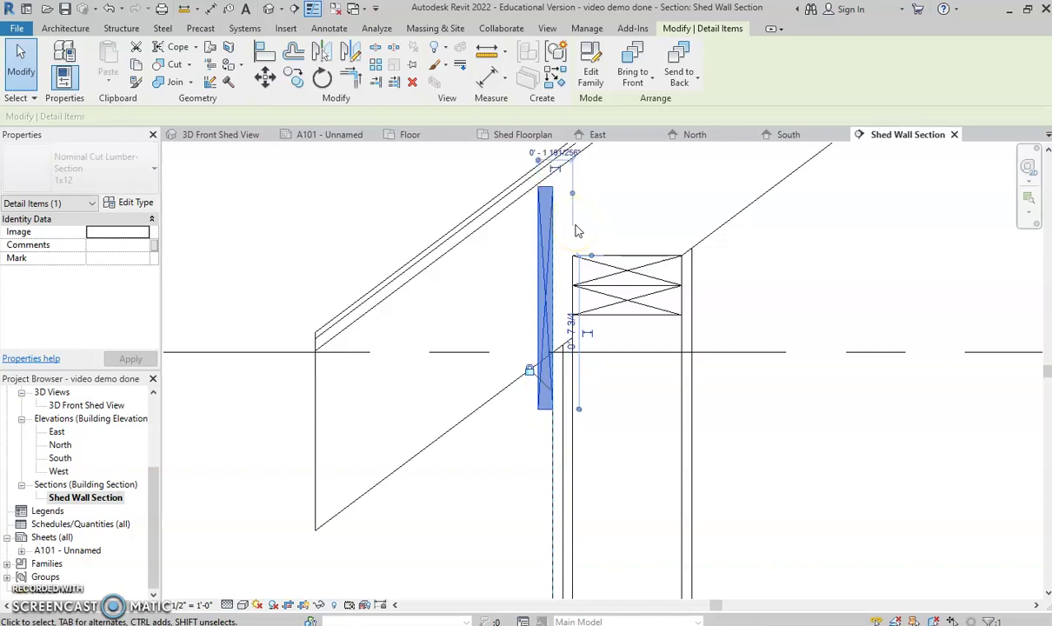
scroll(543, 186, up, 5)
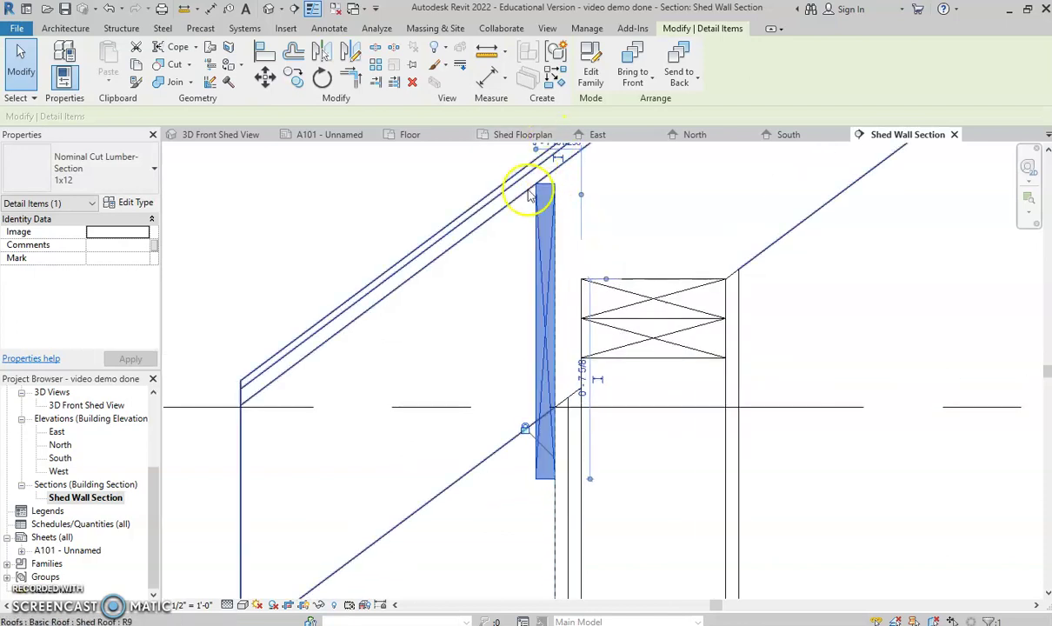
scroll(543, 187, down, 3)
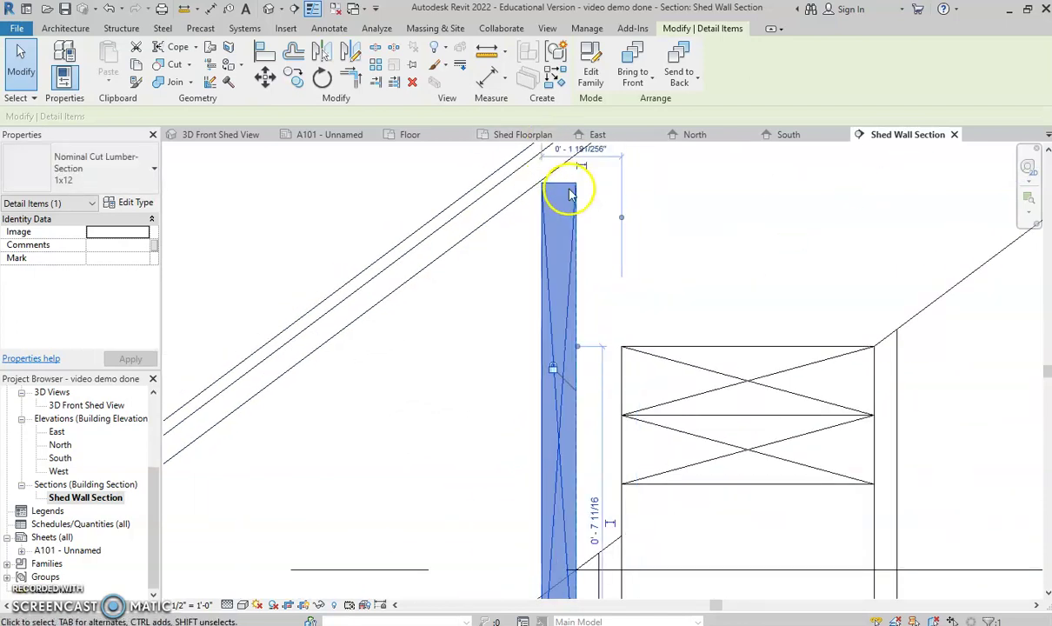
scroll(569, 192, up, 1)
scroll(560, 200, down, 3)
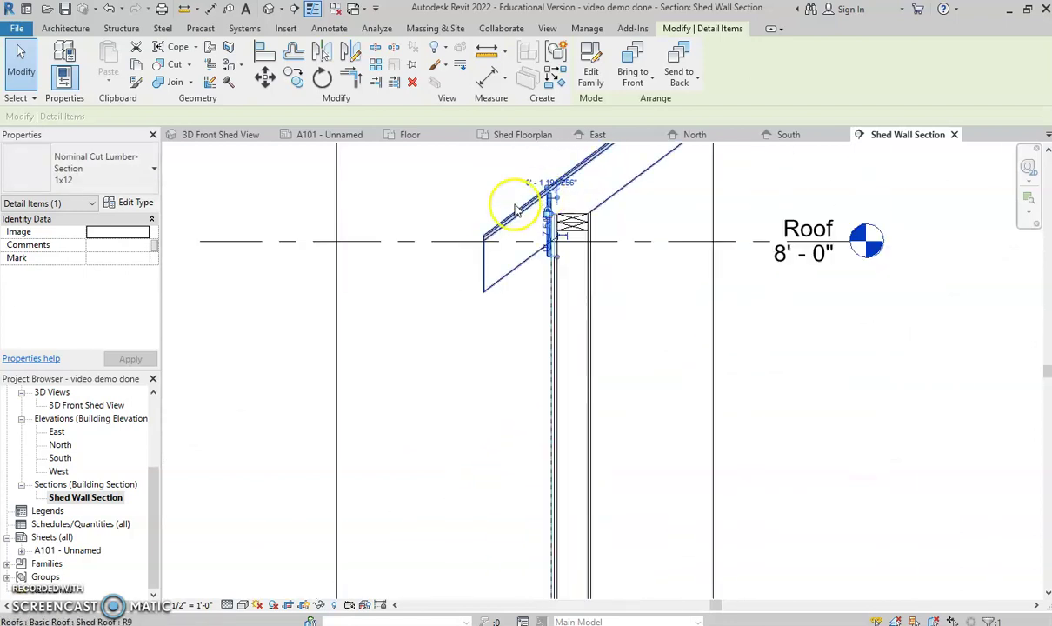
scroll(544, 222, up, 2)
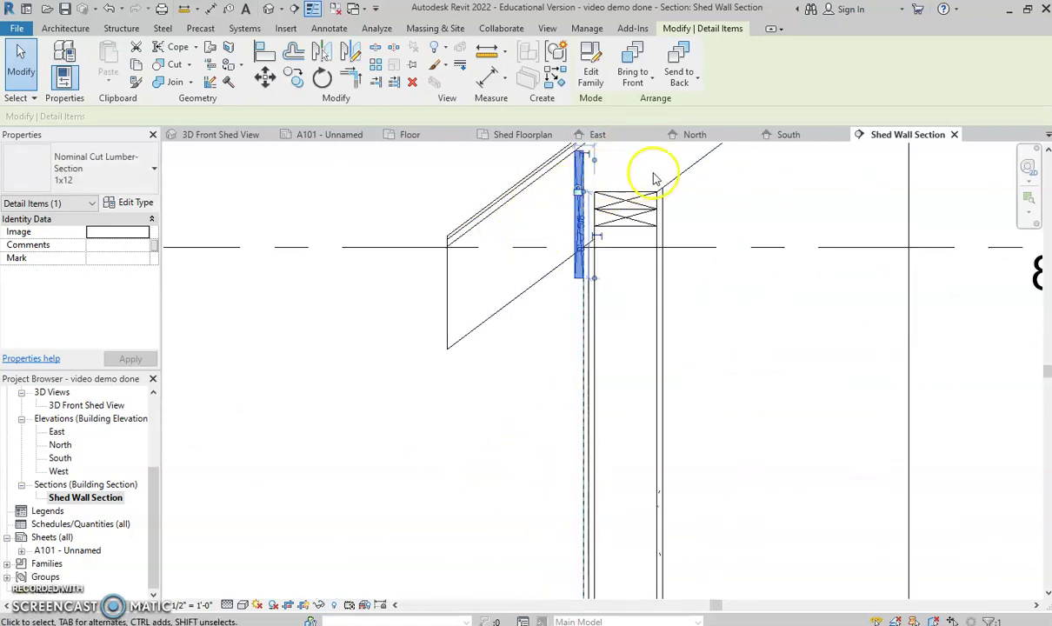
scroll(644, 267, down, 2)
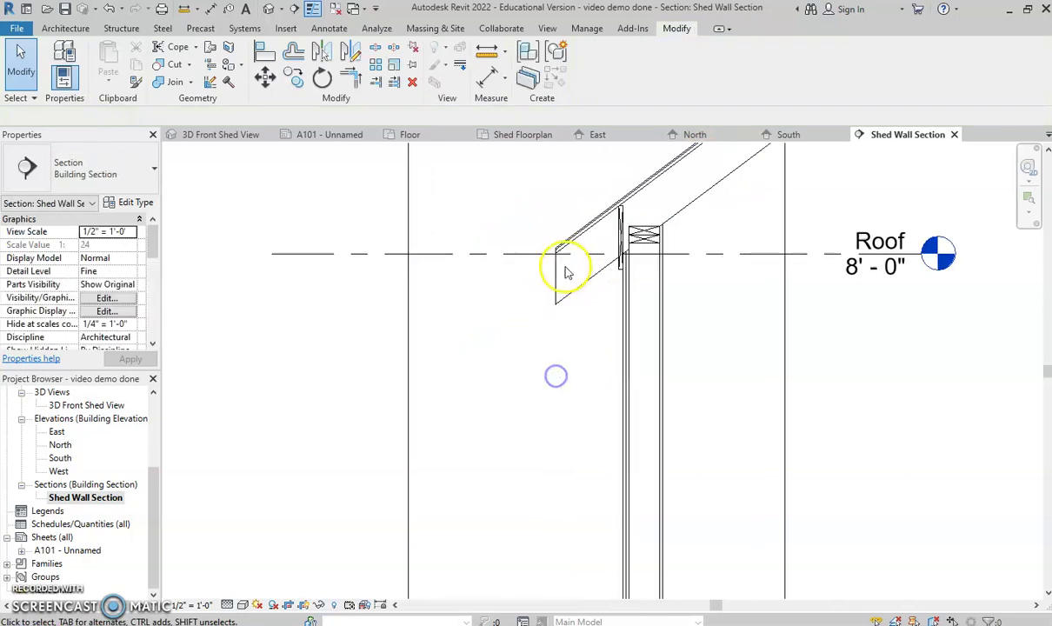
Step: Draw a vertical medium detail line about 9 1/16" long inside the rafter tail's end, from the sheathing's underside to the rafter's lower edge
scroll(566, 272, up, 5)
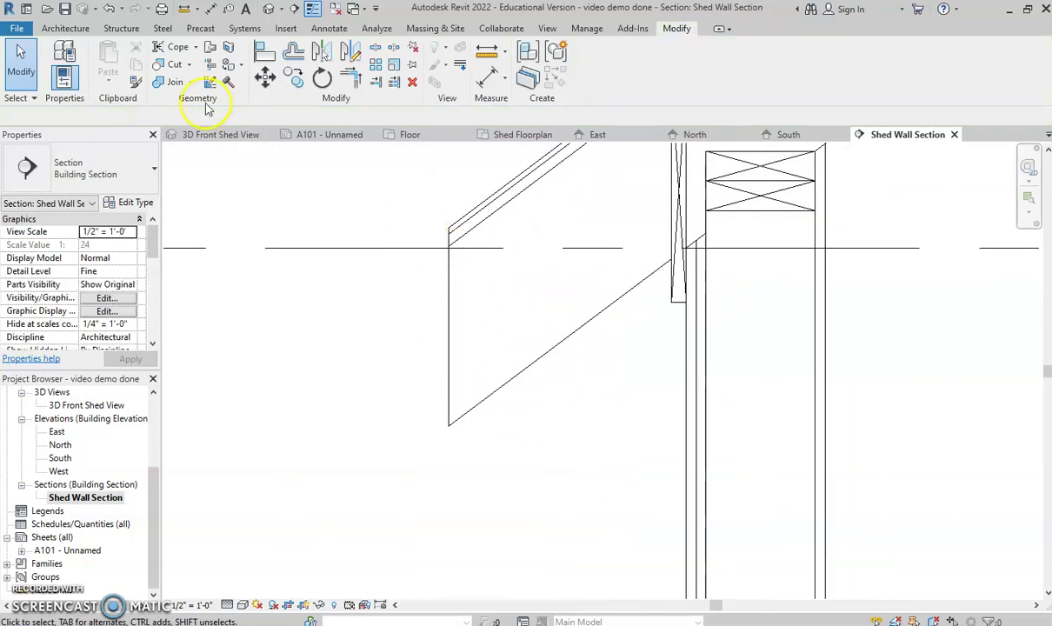
click(337, 28)
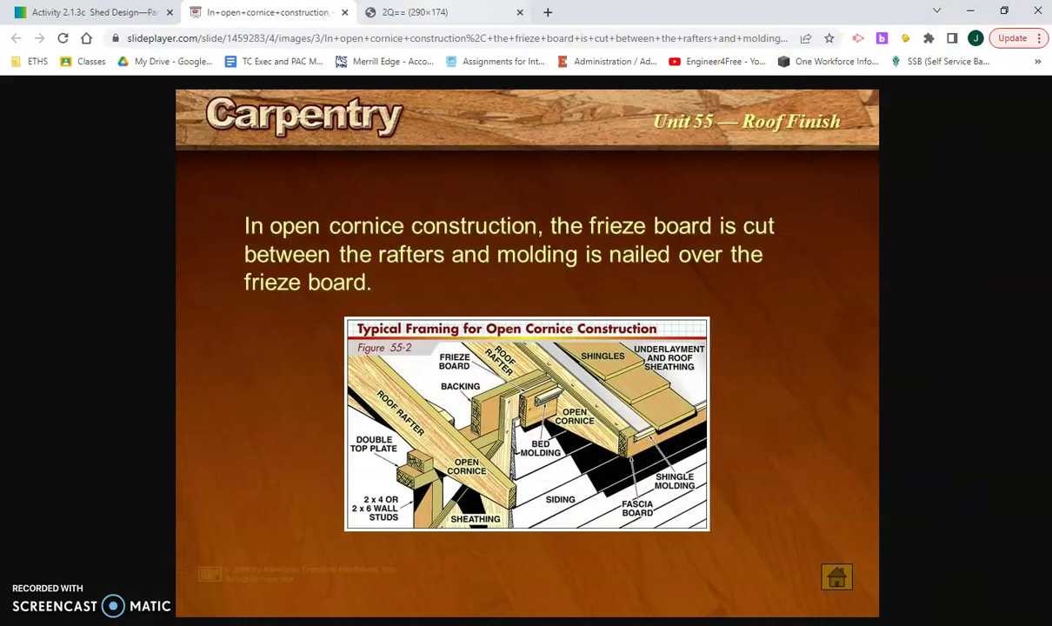
click(426, 12)
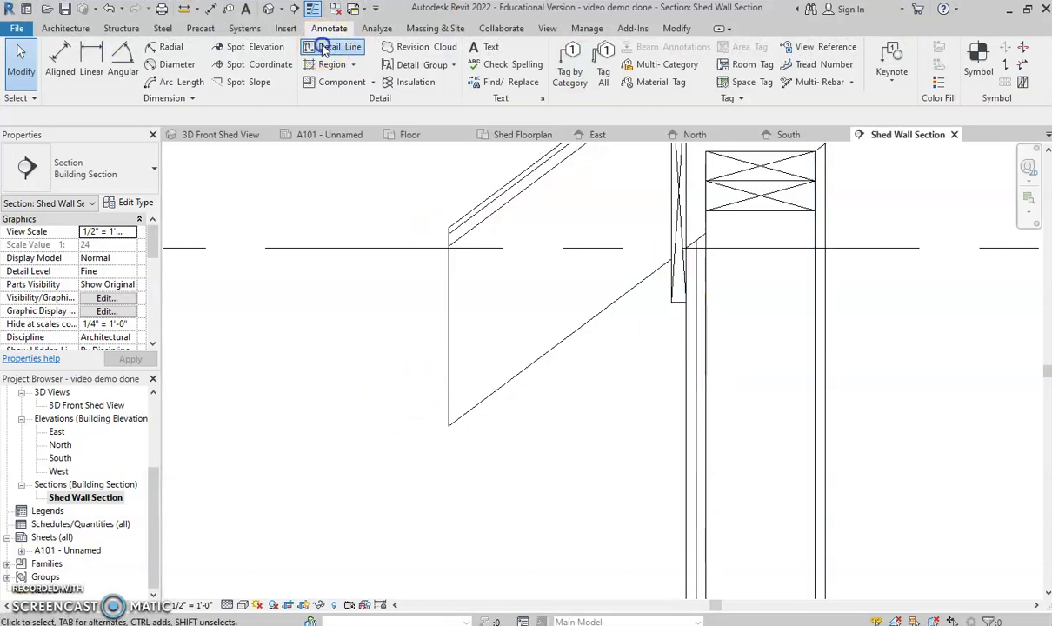
click(335, 46)
click(489, 219)
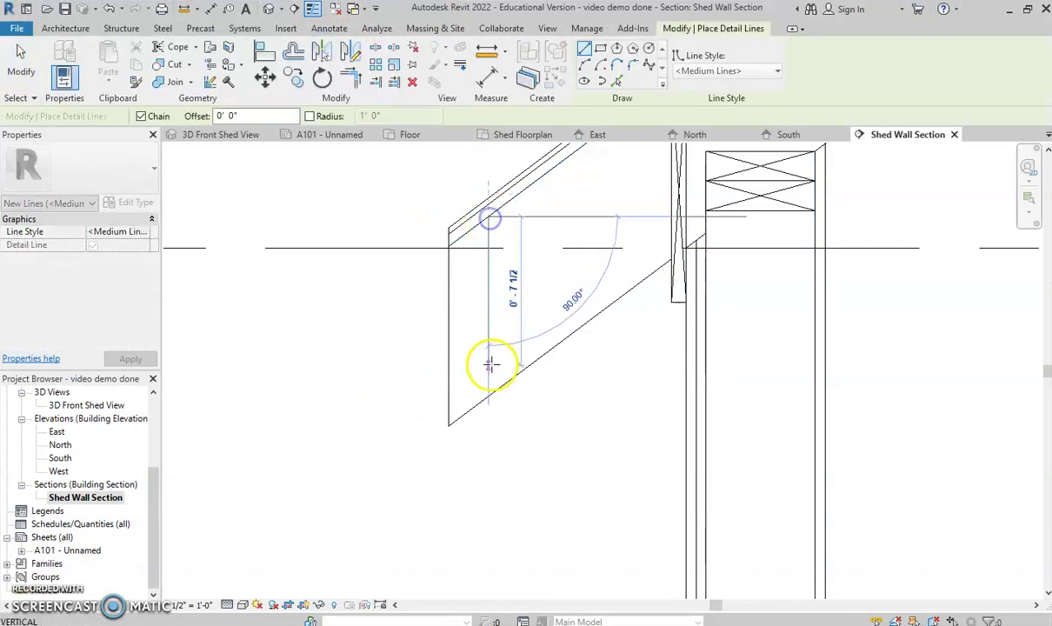
click(489, 392)
key(Escape)
Step: Dimension the gap between the rafter tail's end face and the vertical detail line
scroll(523, 273, up, 2)
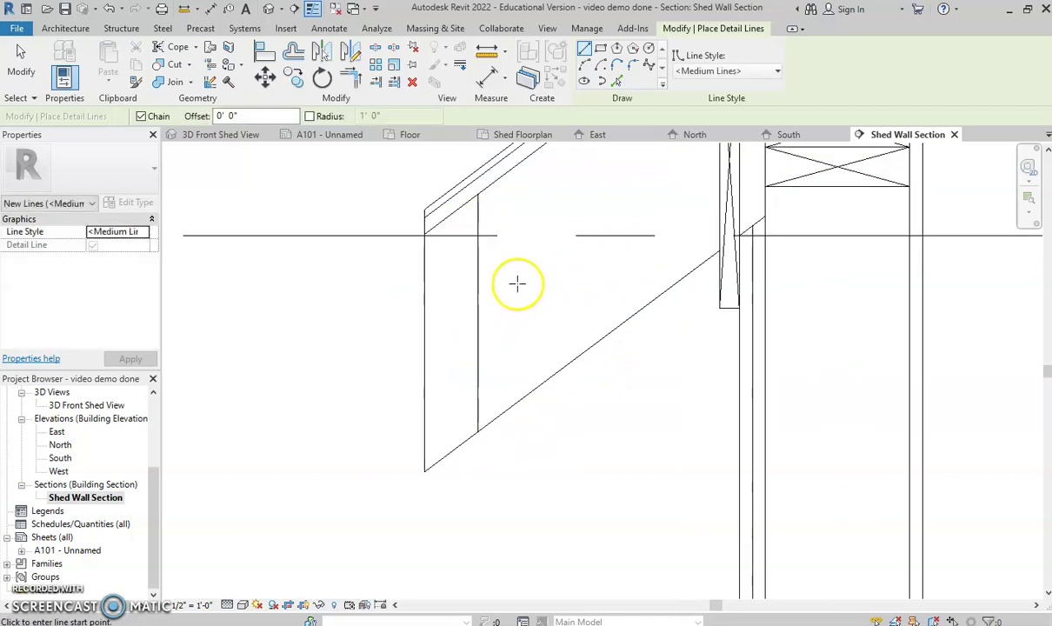
click(208, 14)
click(424, 331)
click(477, 314)
click(352, 415)
key(Escape)
key(Escape)
Step: Set the vertical detail line's distance from the rafter tail's end face to 0.75"
click(477, 263)
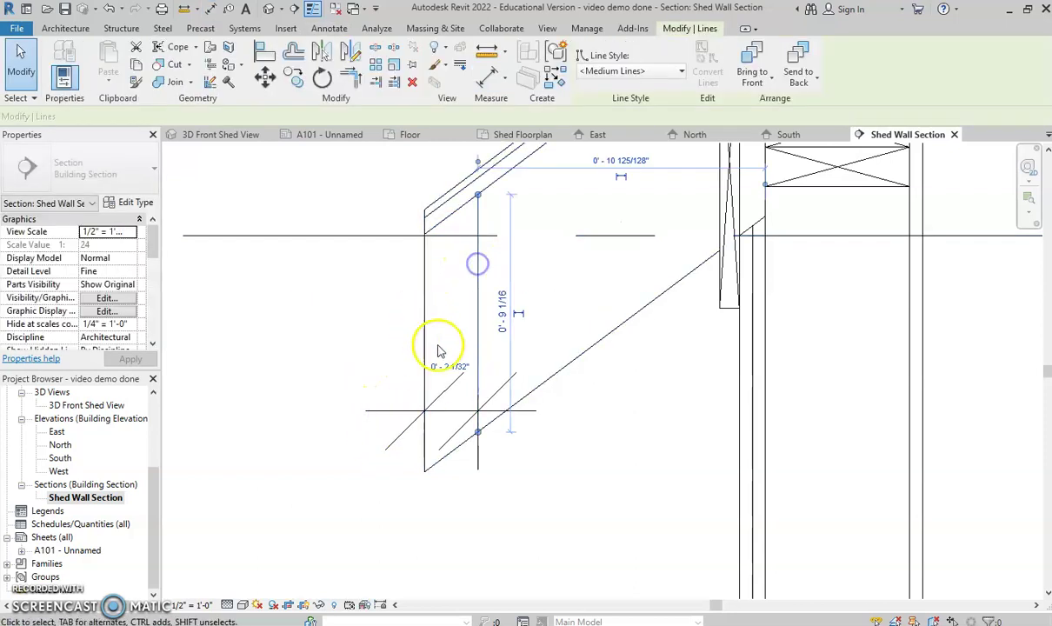
click(442, 365)
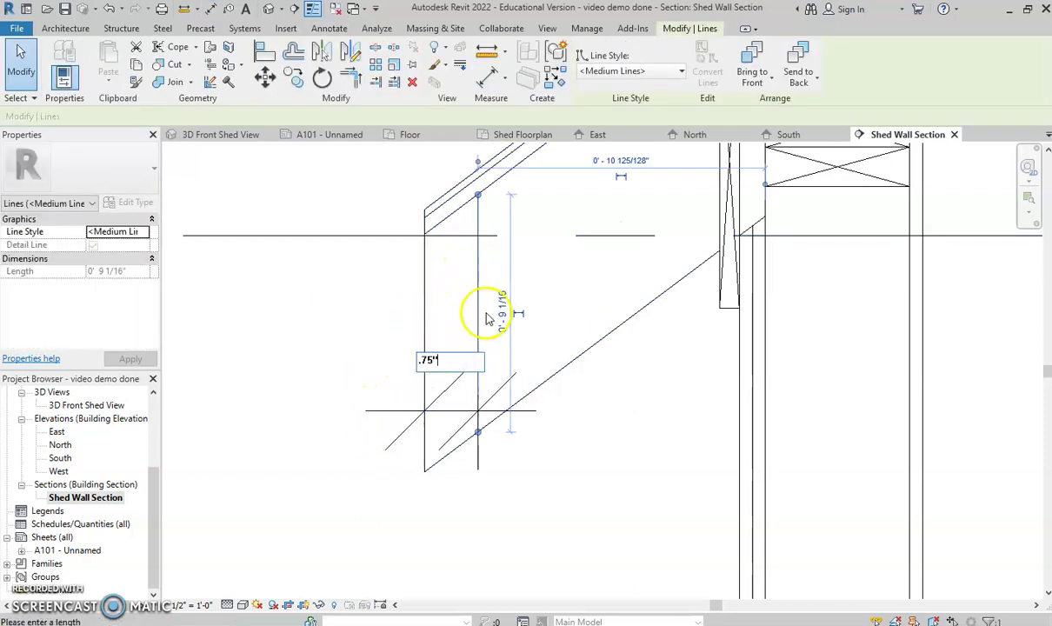
text(.75")
key(Return)
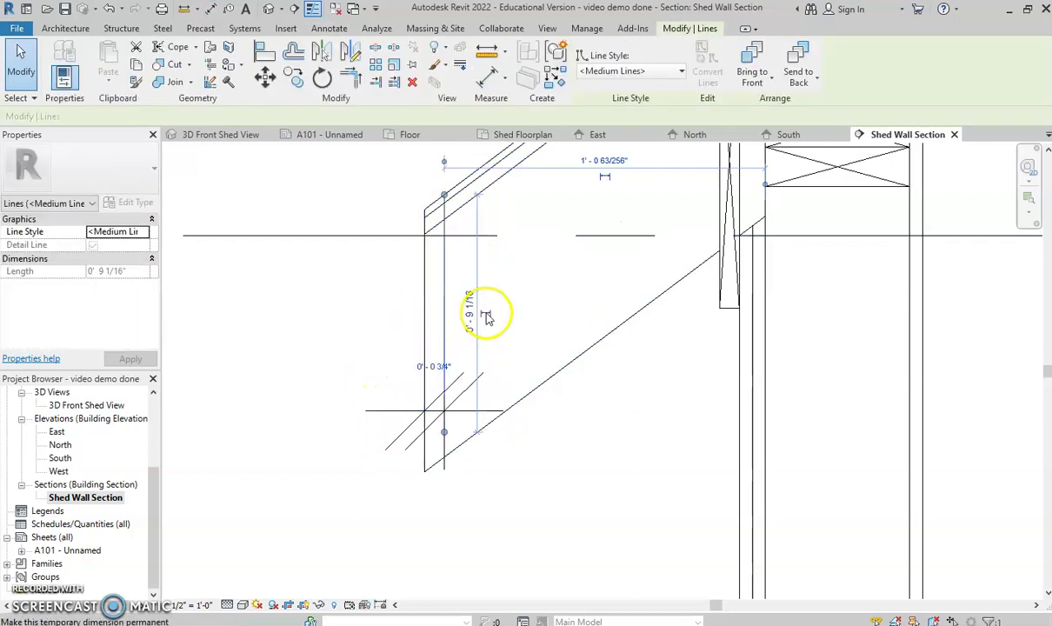
Step: Lock the 3/4" dimension at the rafter tail and delete it, leaving the elements constrained
click(341, 423)
click(410, 405)
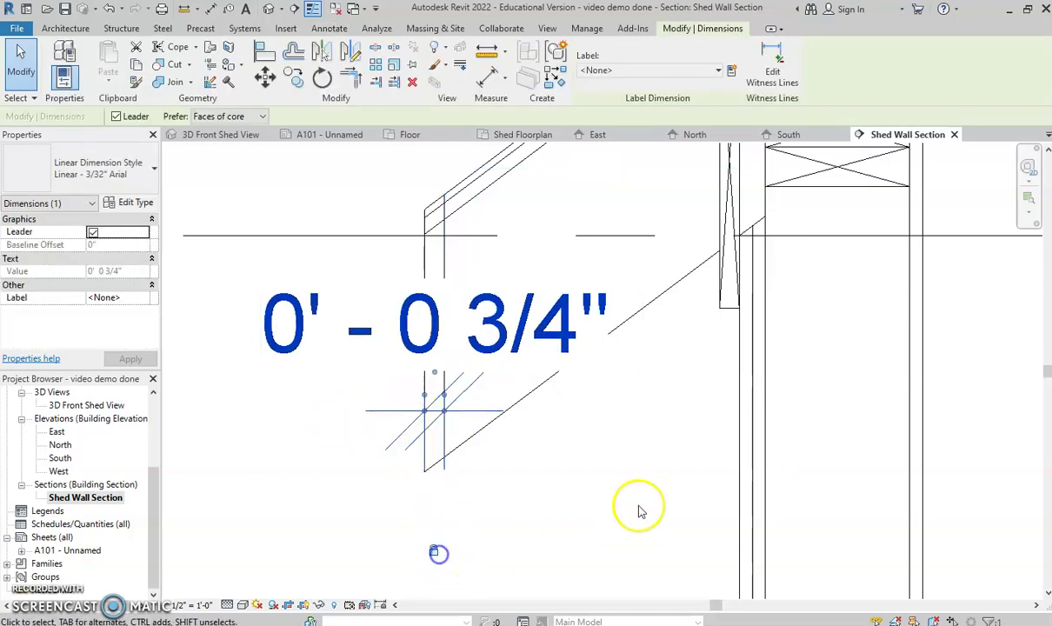
key(Delete)
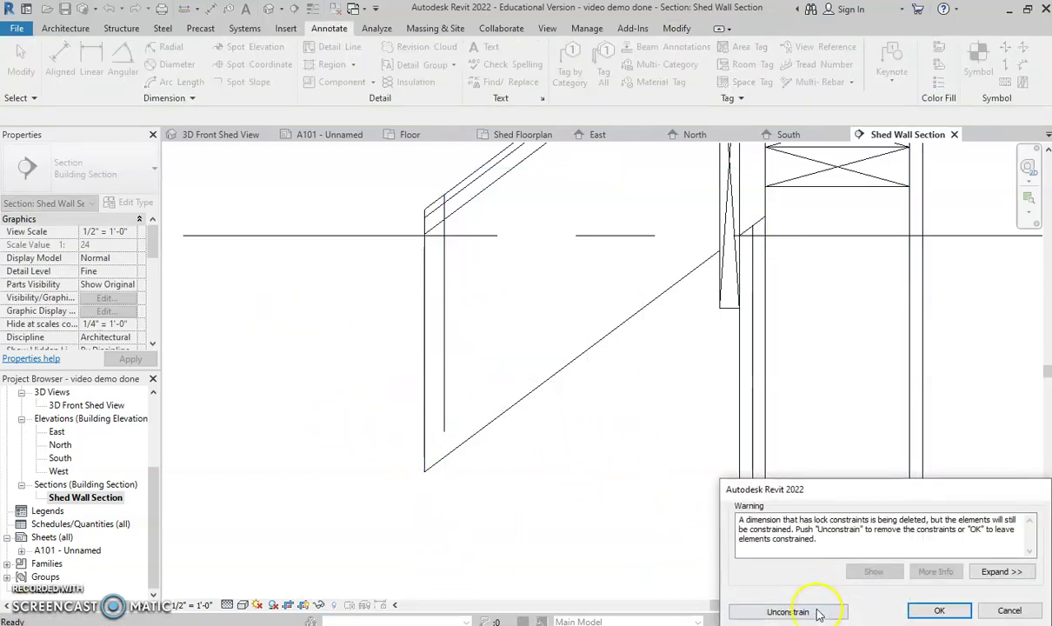
click(923, 612)
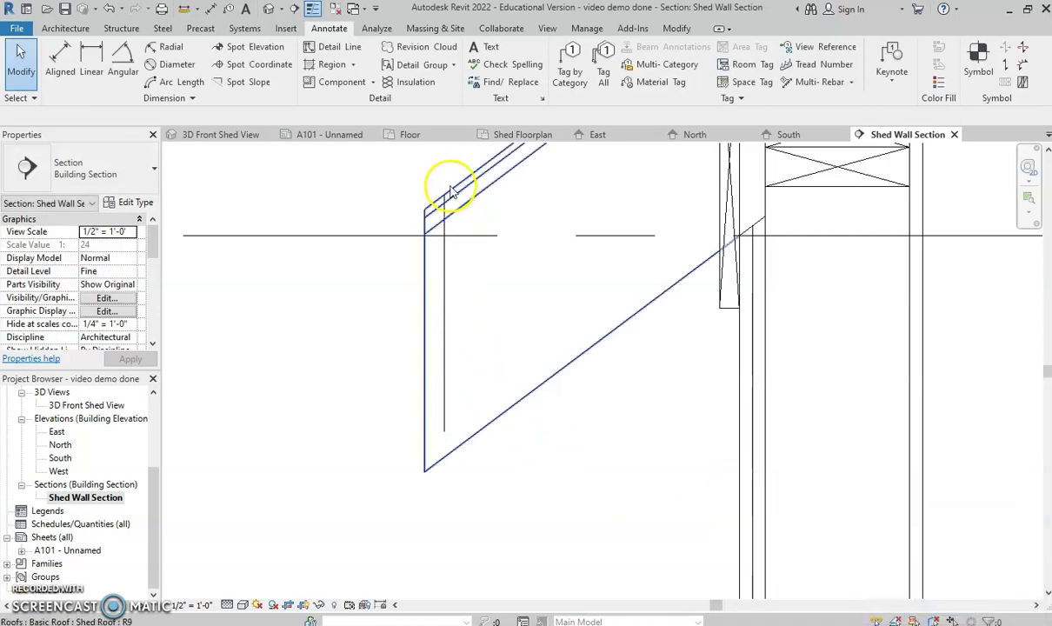
Step: Adjust the vertical detail line's ends to meet the roof sheathing's underside and the rafter's sloped lower edge
scroll(448, 187, up, 2)
click(443, 247)
drag(440, 196, 439, 235)
middle_drag(465, 279, 465, 217)
scroll(466, 217, down, 2)
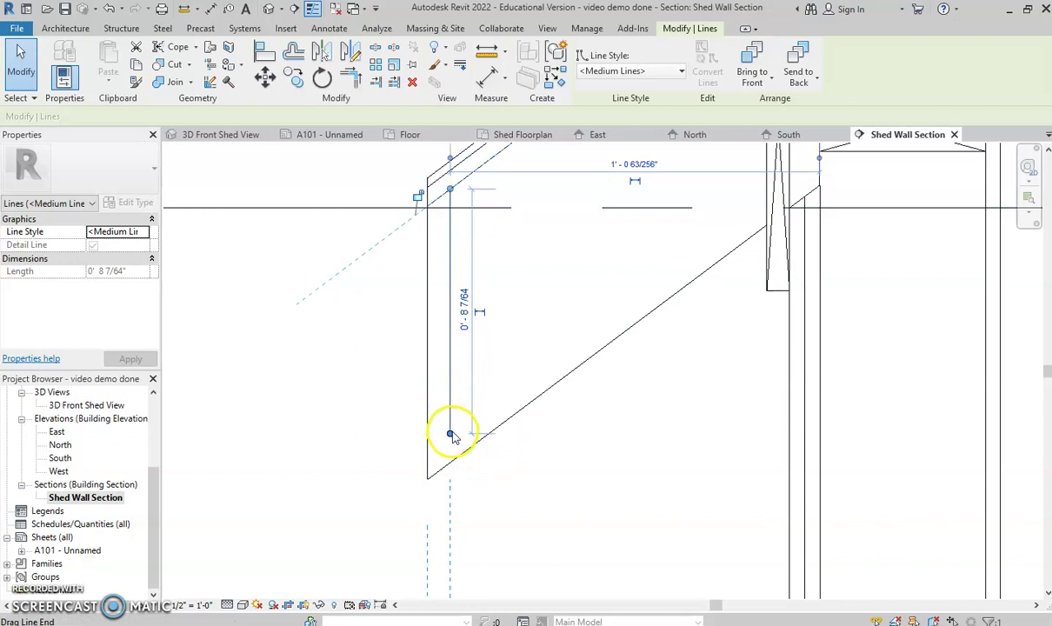
drag(448, 431, 465, 477)
scroll(464, 478, down, 3)
click(491, 440)
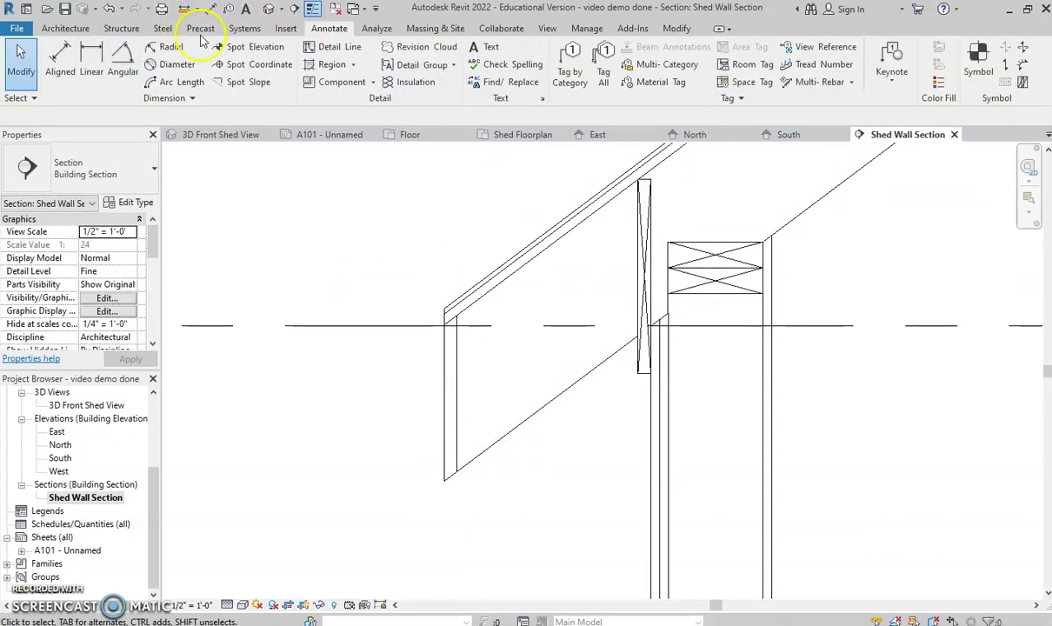
Step: Draw two crossing diagonal detail lines between opposite corners of the fascia board outline at the rafter tail
click(332, 46)
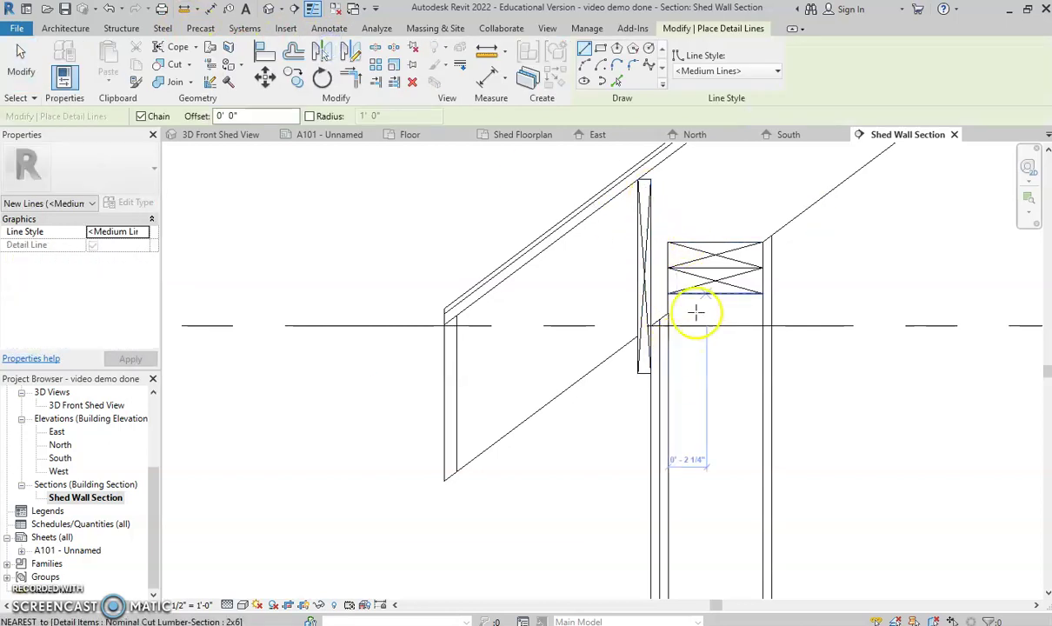
scroll(447, 359, up, 4)
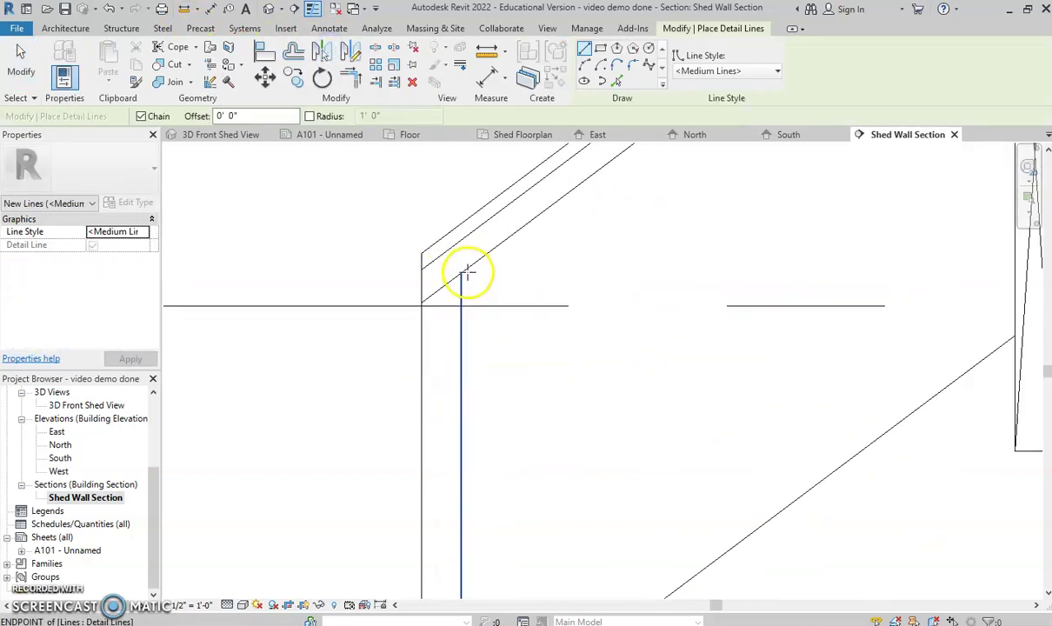
click(461, 273)
middle_drag(490, 438, 513, 497)
click(541, 462)
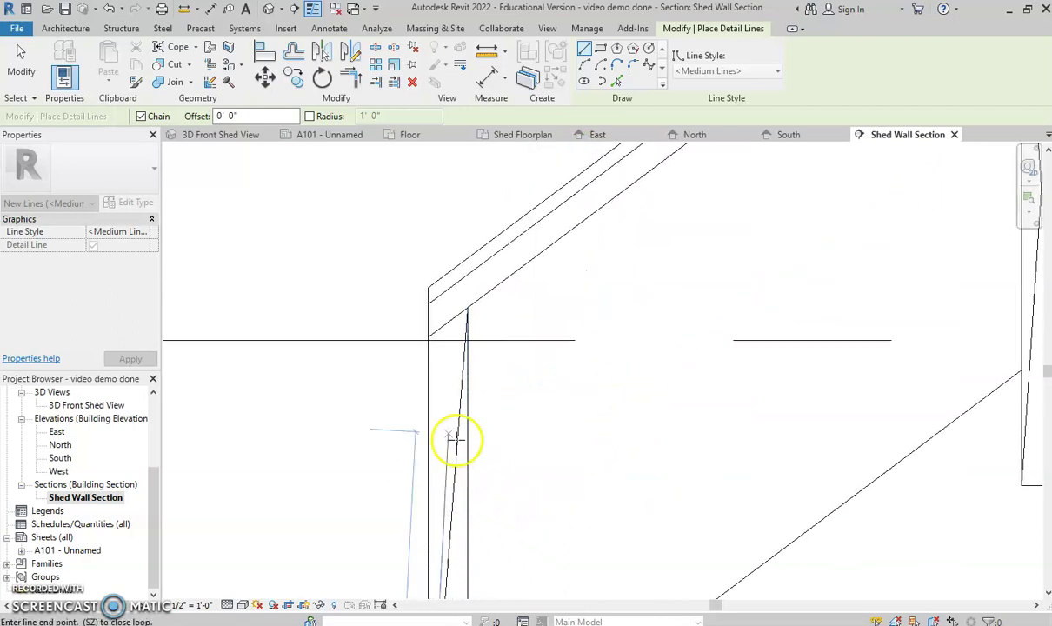
click(429, 338)
middle_drag(533, 554, 426, 188)
click(364, 420)
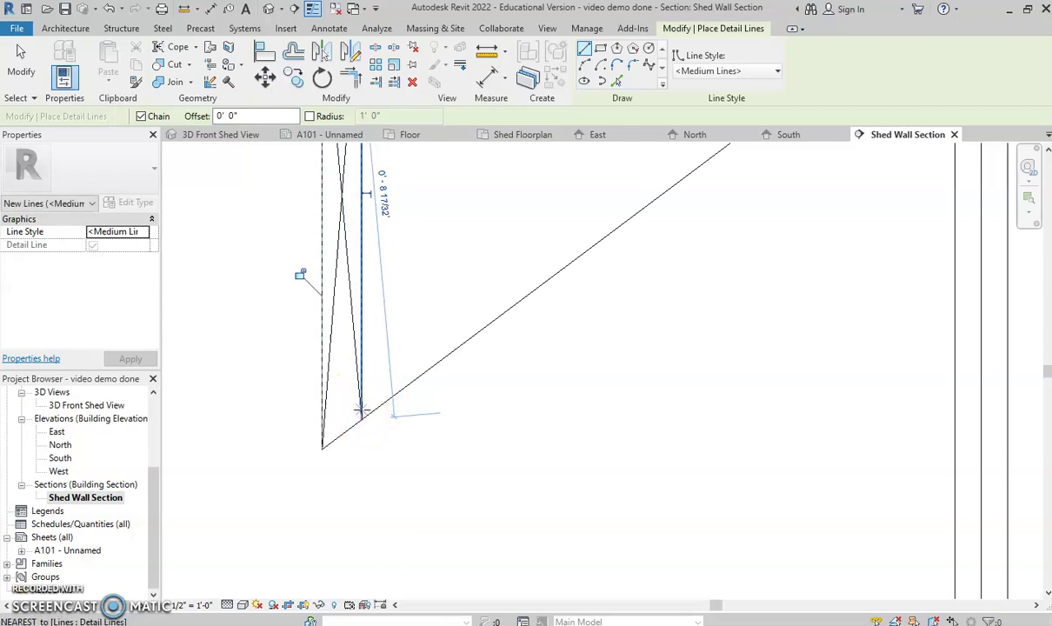
click(338, 405)
click(321, 500)
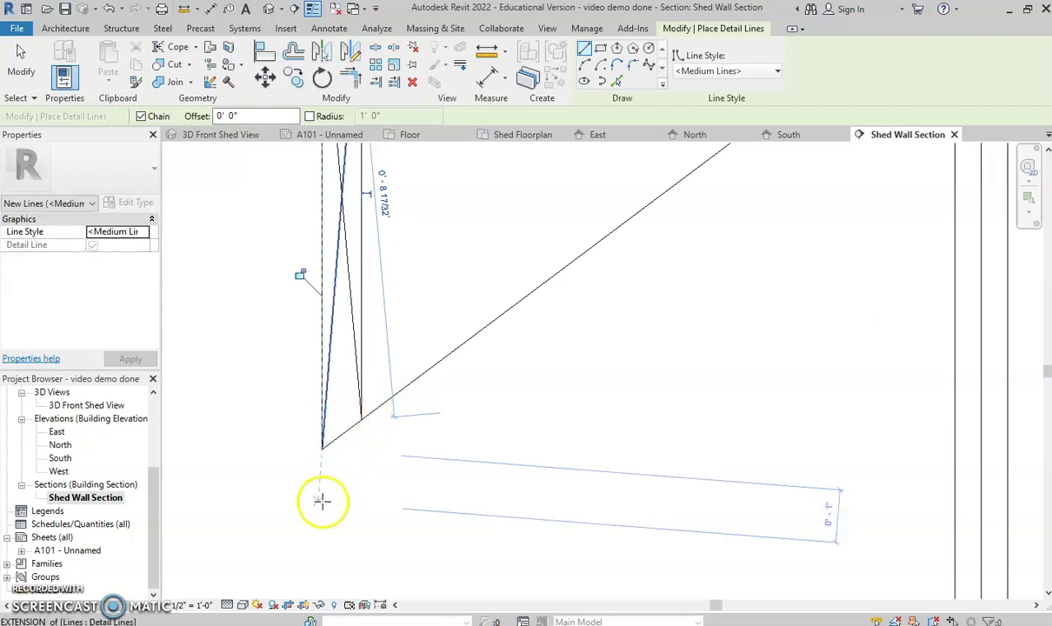
key(Escape)
key(Escape)
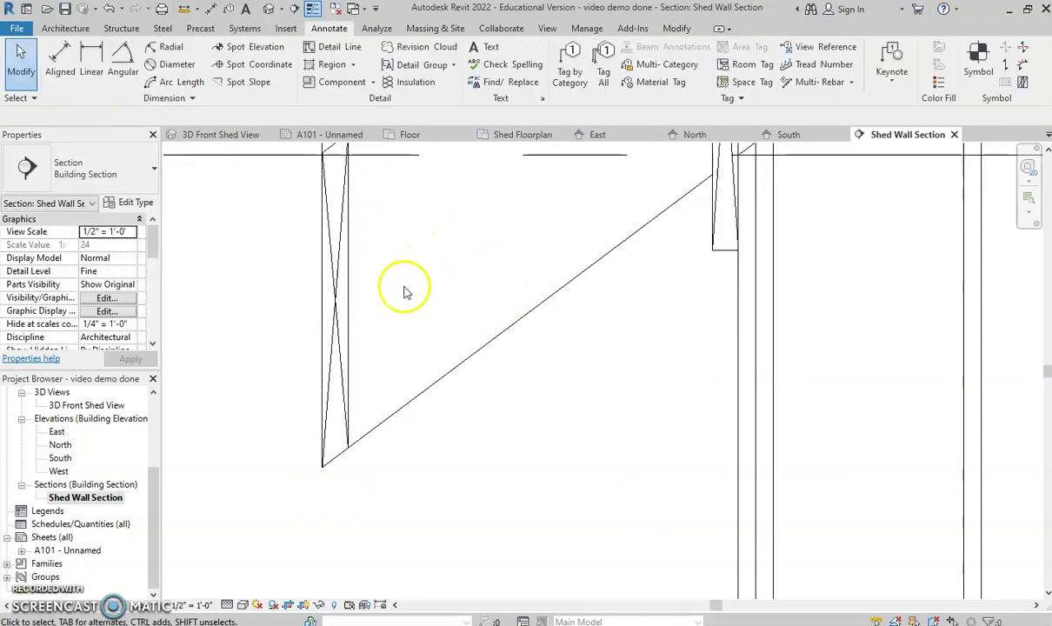
Step: Change the line style of both fascia board diagonals to Thin Lines
click(343, 241)
click(615, 71)
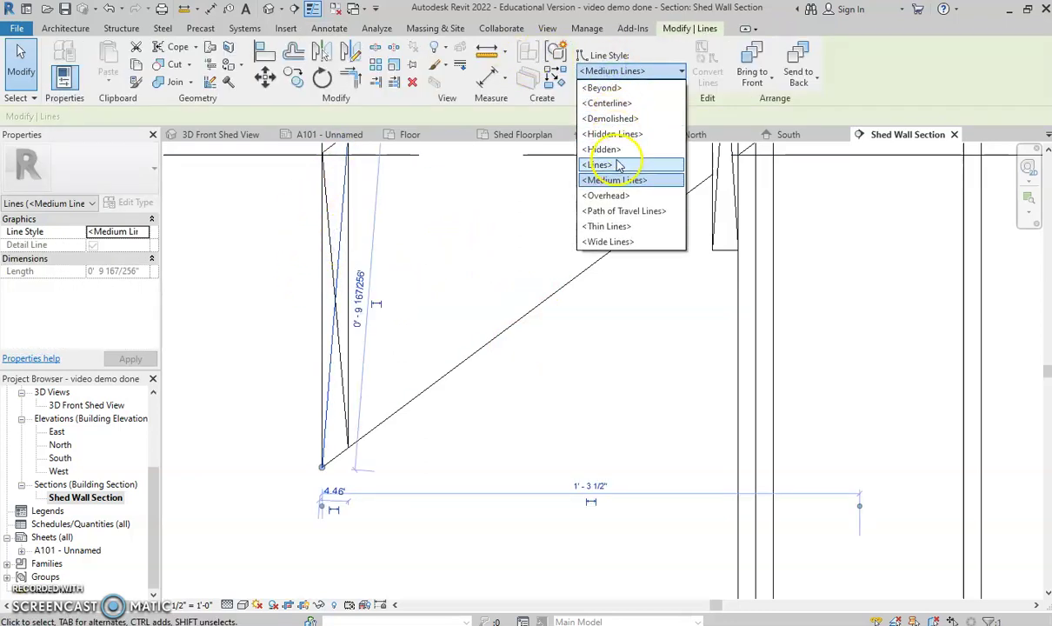
click(613, 226)
click(330, 245)
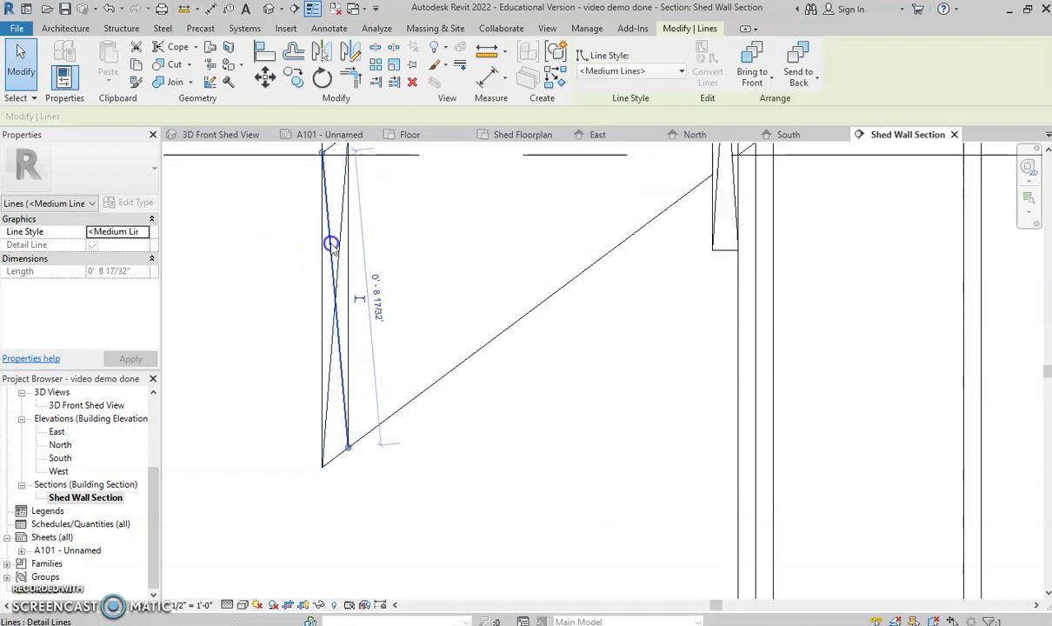
click(638, 72)
click(619, 226)
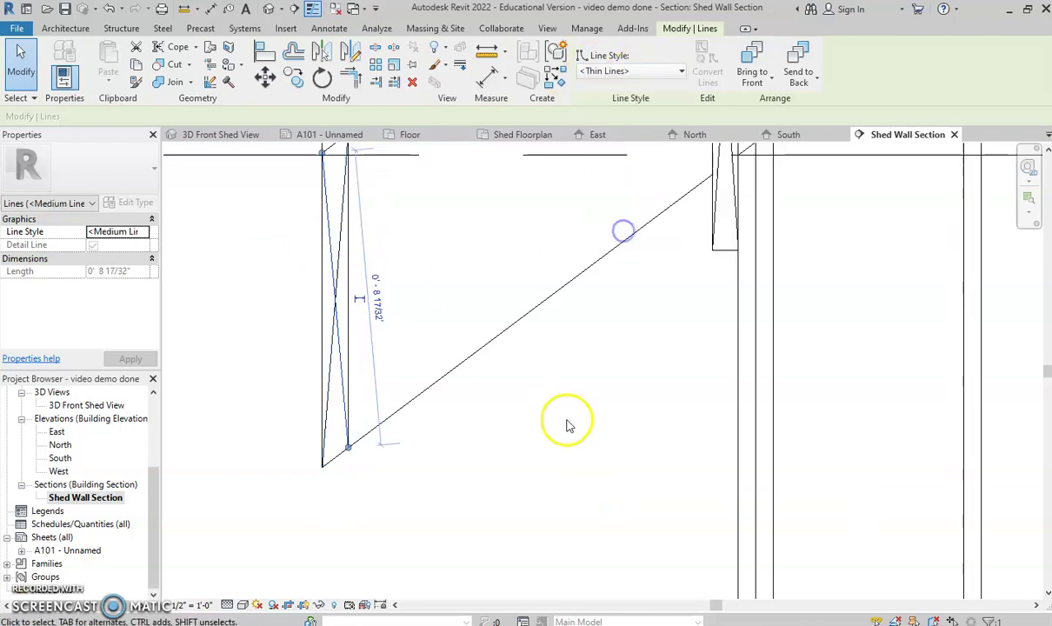
click(568, 424)
Step: Start the batt Insulation tool for the wall's stud cavity and bring up the wall base above the sill plate
scroll(578, 391, down, 3)
scroll(596, 338, up, 1)
scroll(565, 482, down, 5)
middle_drag(553, 455, 513, 286)
scroll(513, 292, down, 2)
scroll(518, 340, down, 4)
middle_drag(539, 415, 394, 402)
scroll(392, 405, up, 1)
scroll(405, 252, up, 1)
middle_drag(405, 251, 379, 315)
scroll(379, 308, down, 1)
click(414, 84)
scroll(399, 572, up, 3)
scroll(398, 571, up, 2)
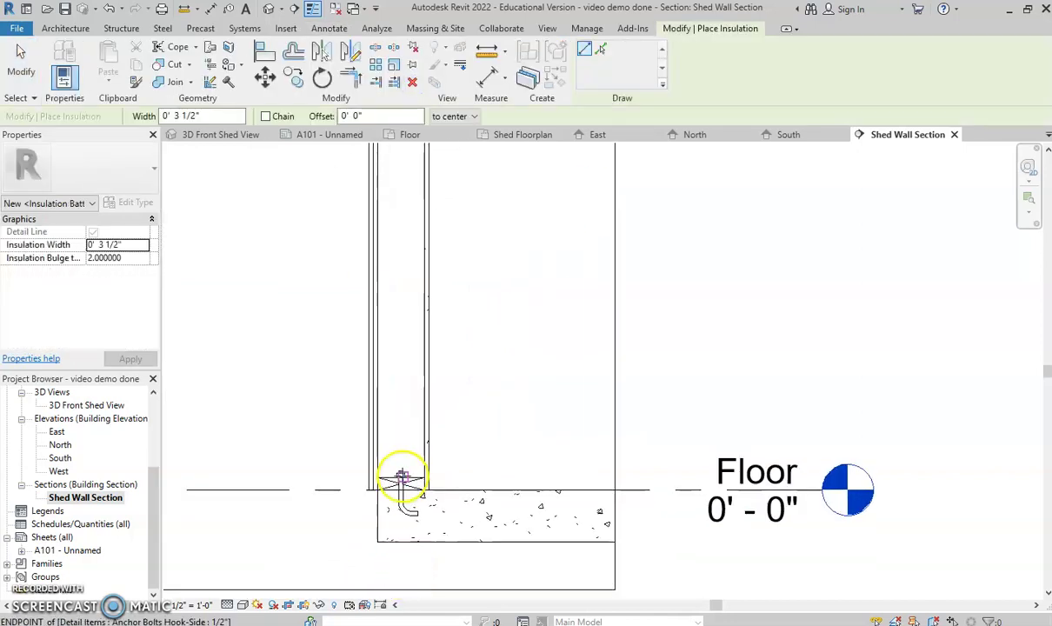
Step: Switch to Chrome and examine the insulated wall section on the Green Utility Shed example sheet A101
mouse_move(485, 625)
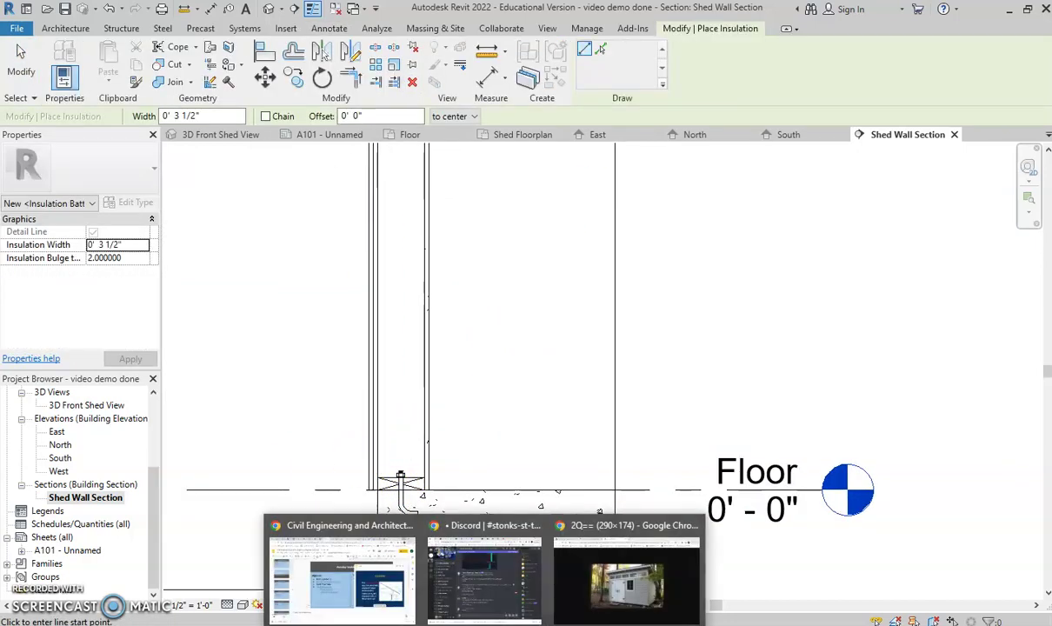
click(626, 578)
click(268, 12)
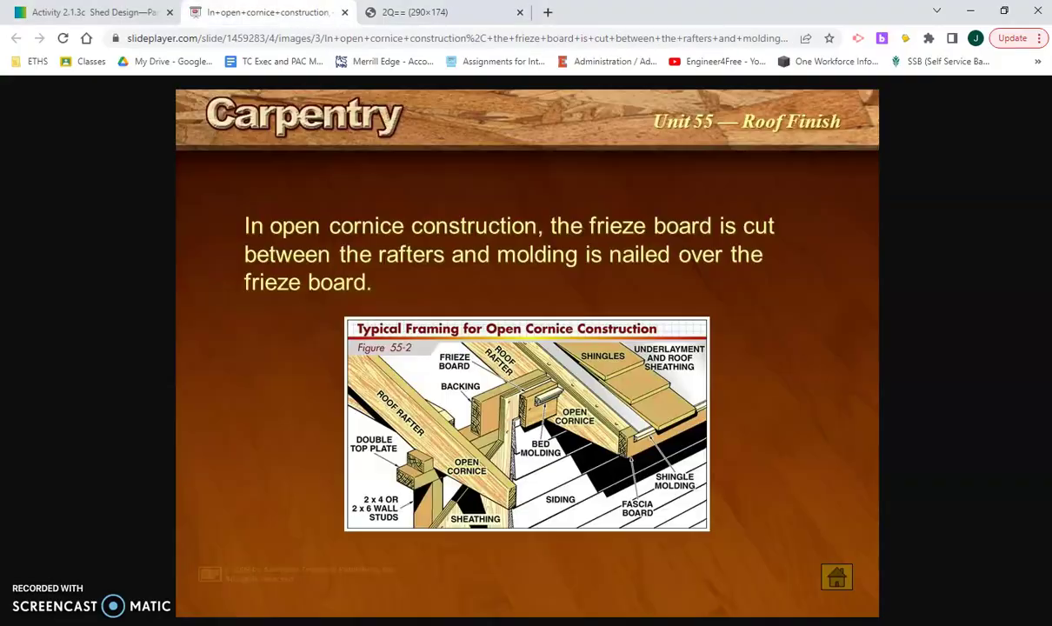
click(96, 12)
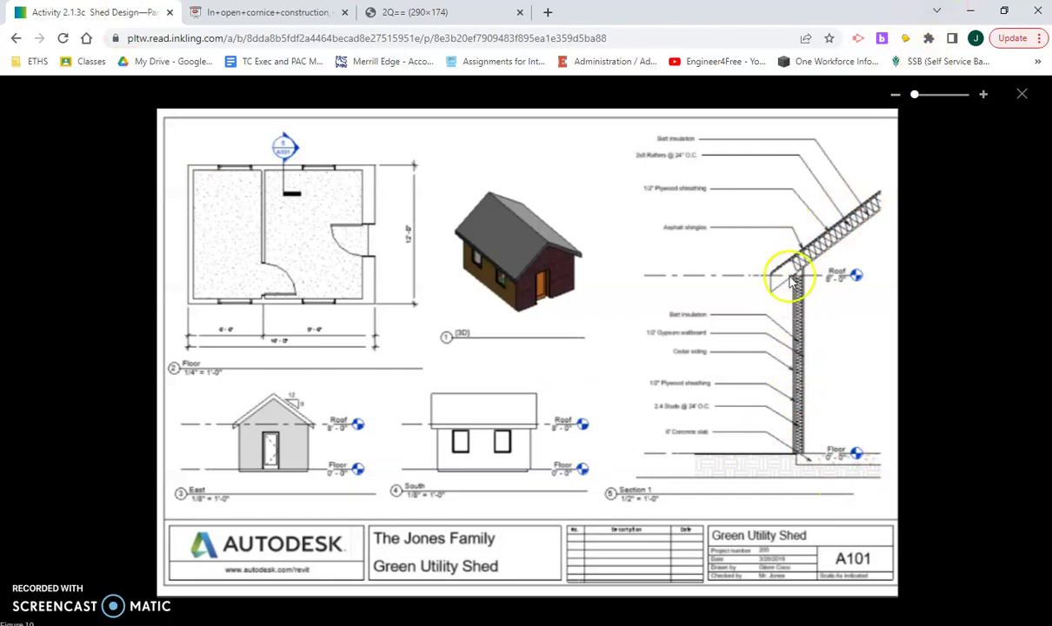
Step: Switch back to Revit and place batt insulation up the stud cavity, centred from the sill plate's top to the underside of the top plates
key(alt+Tab)
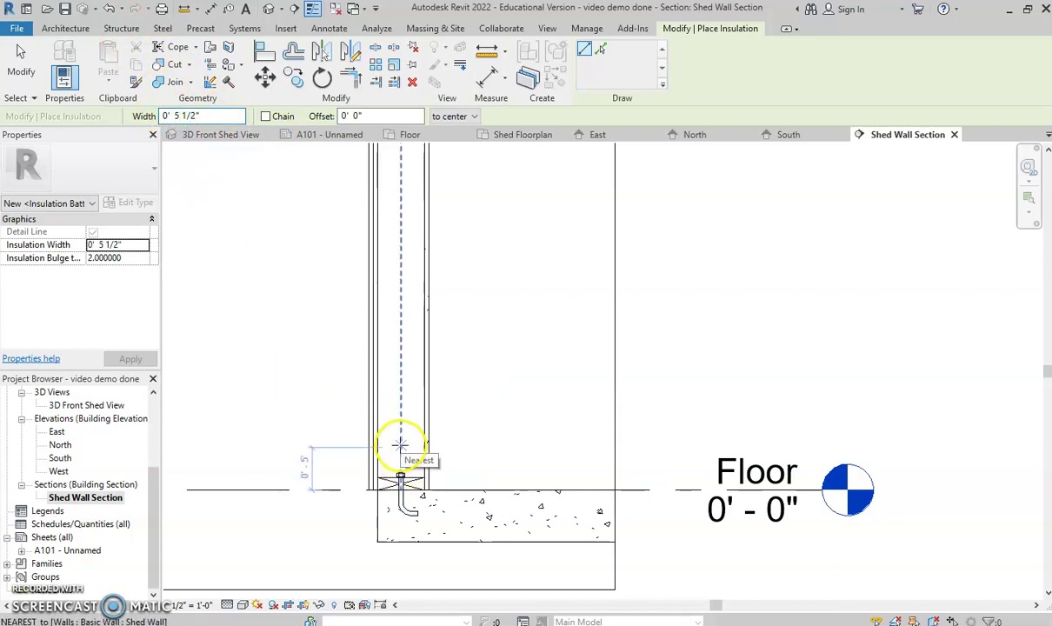
scroll(399, 444, up, 4)
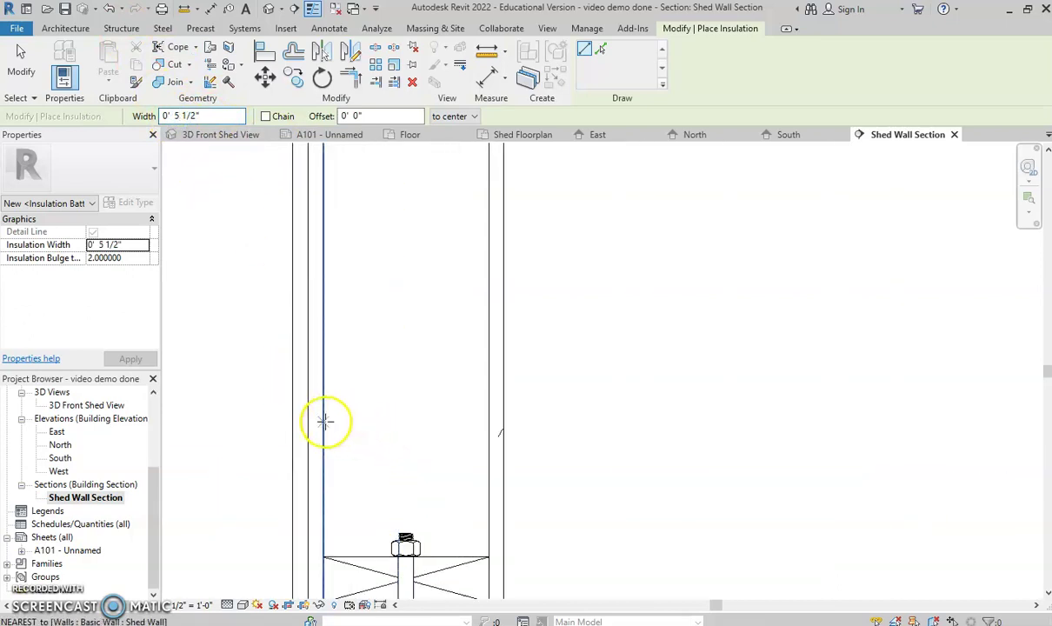
click(404, 425)
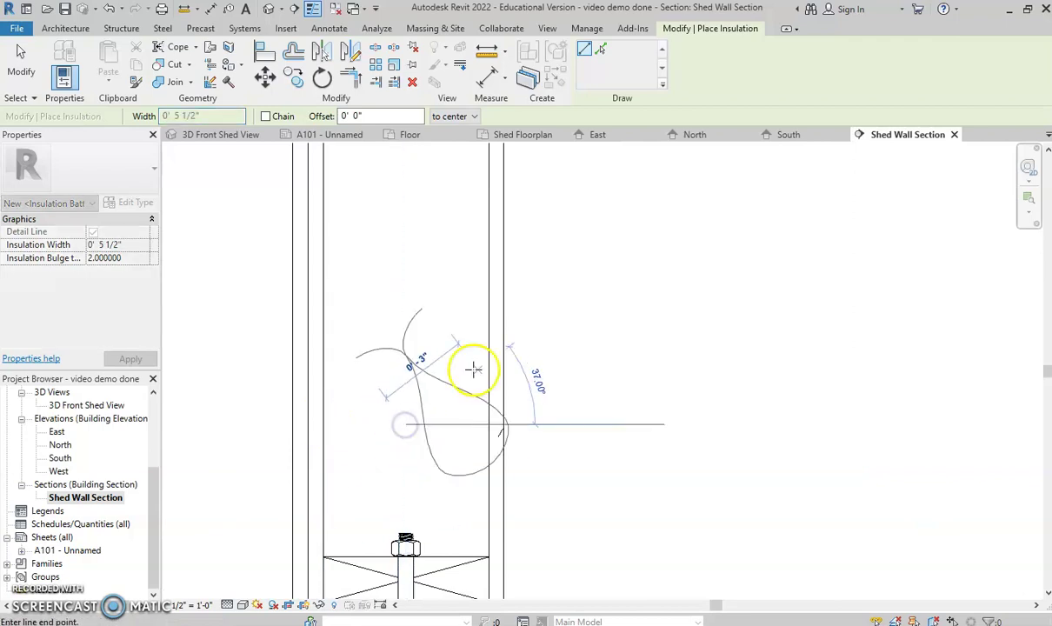
key(Escape)
scroll(405, 547, up, 3)
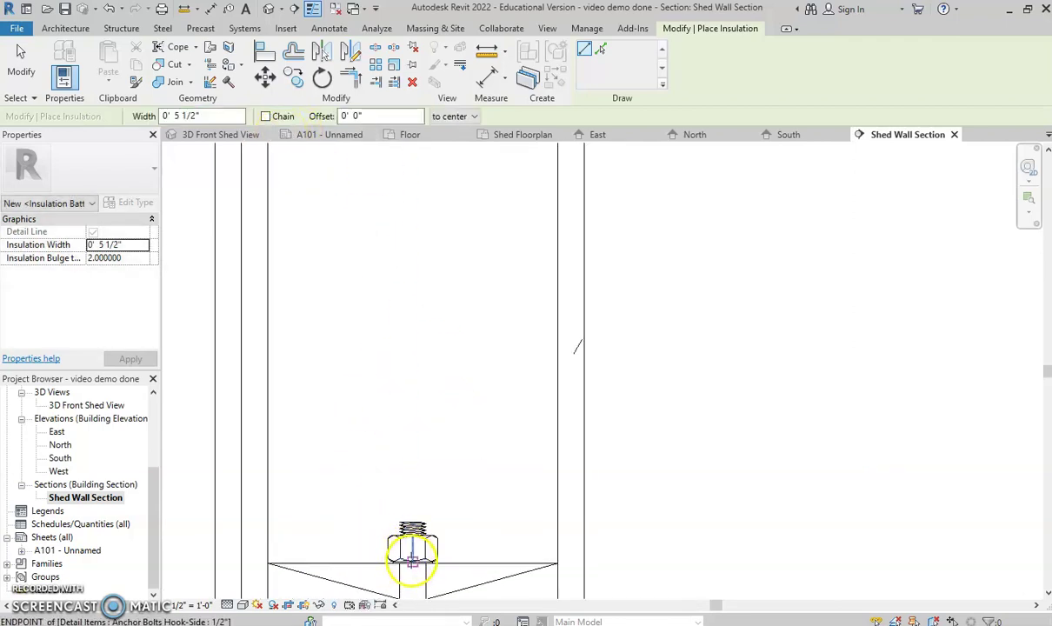
click(413, 561)
scroll(411, 563, down, 3)
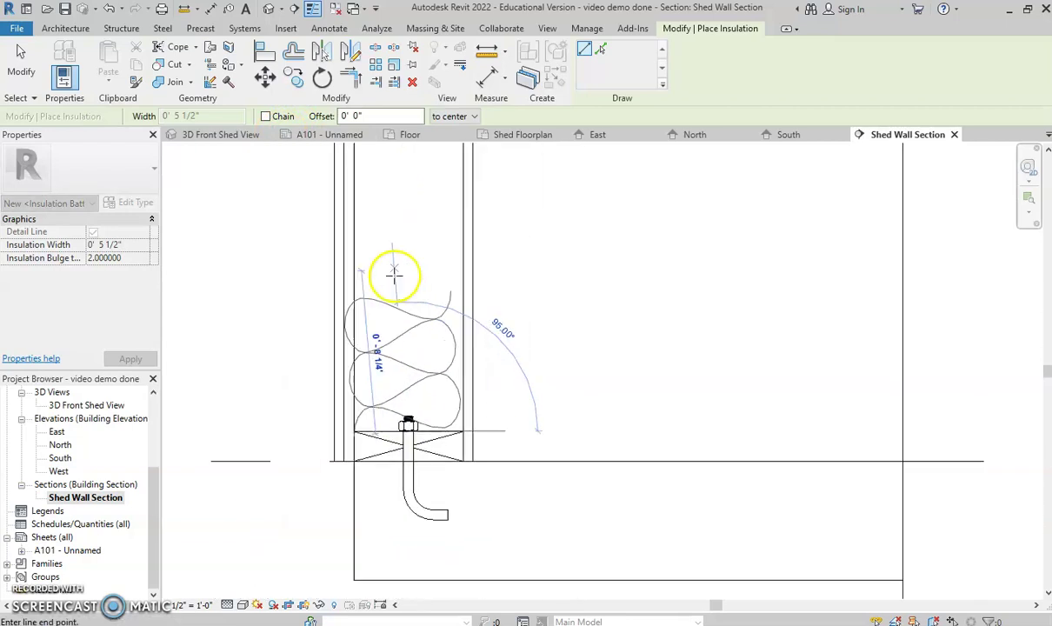
scroll(404, 208, down, 3)
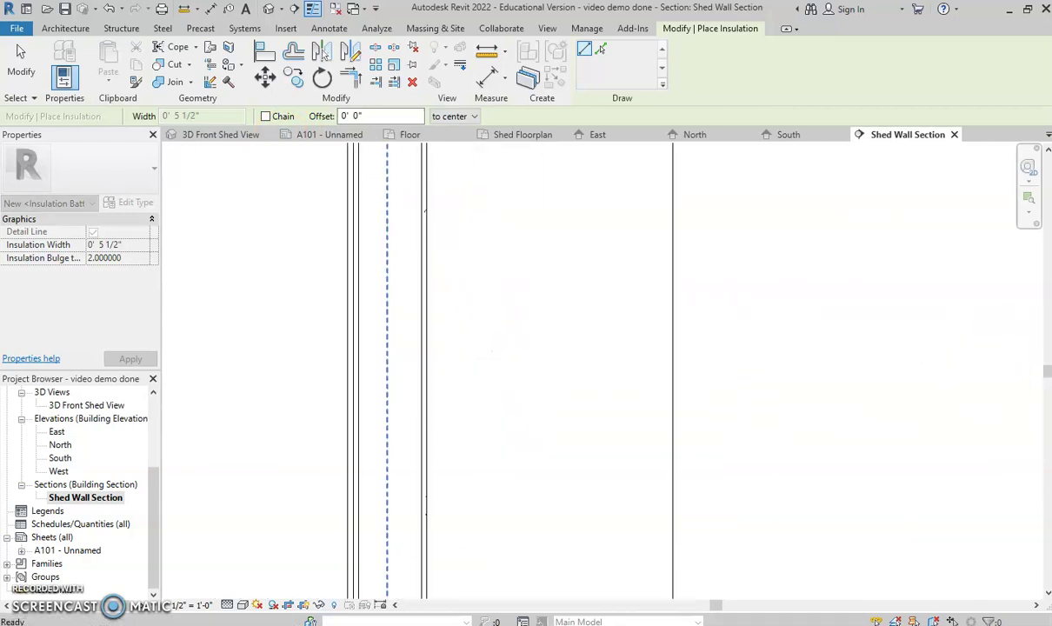
middle_drag(369, 252, 365, 516)
scroll(388, 387, up, 4)
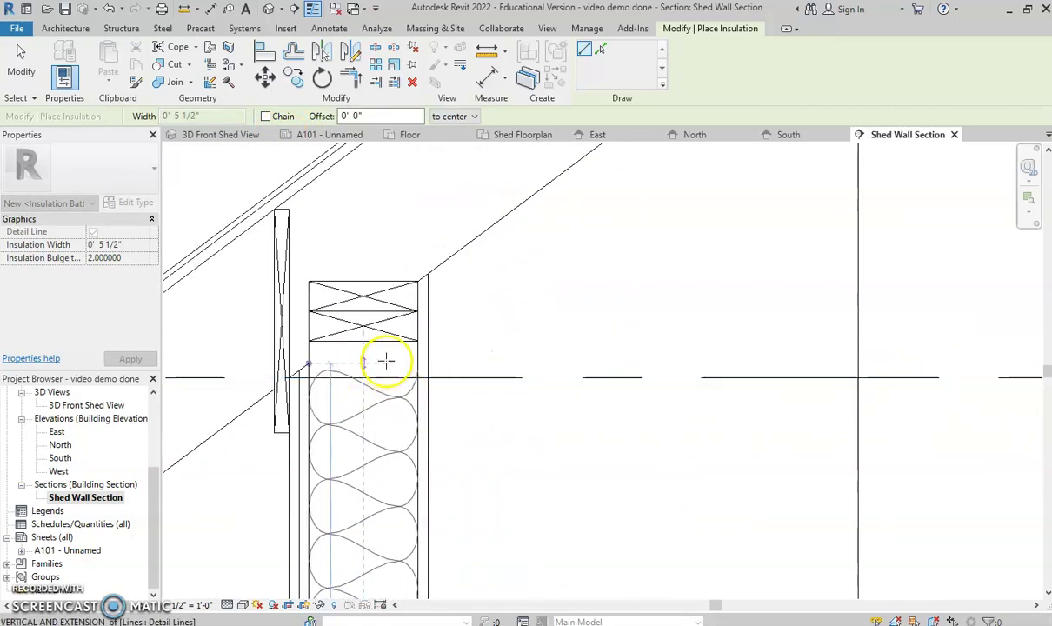
click(364, 341)
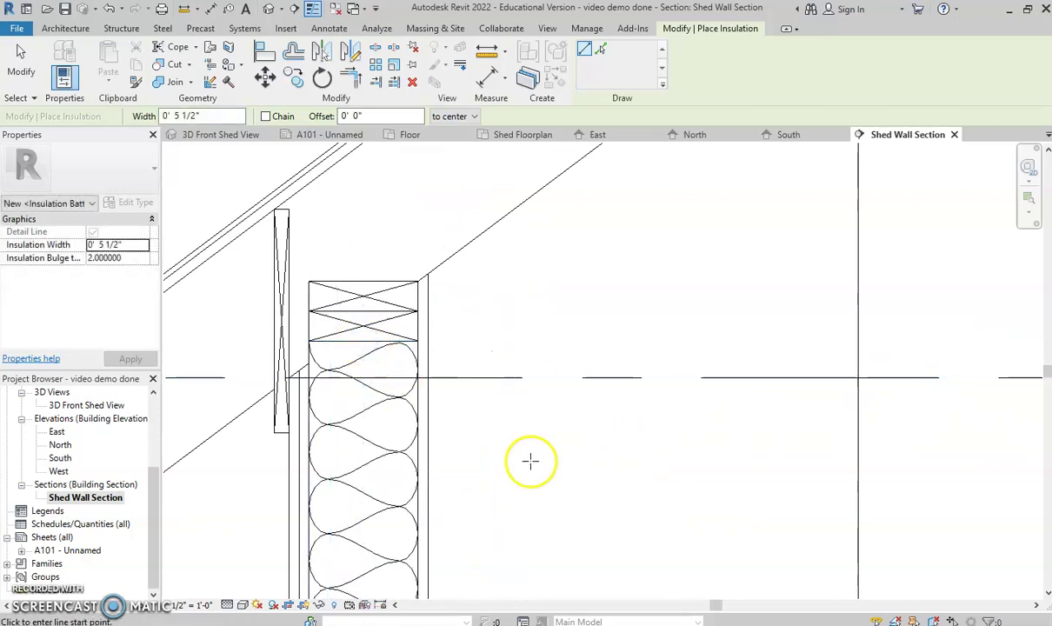
Step: Place 7.25" wide batt insulation about 2' 8 3/4" long between the rafter lines, from above the top plates up to the crop edge
scroll(488, 300, down, 3)
middle_drag(457, 394, 418, 461)
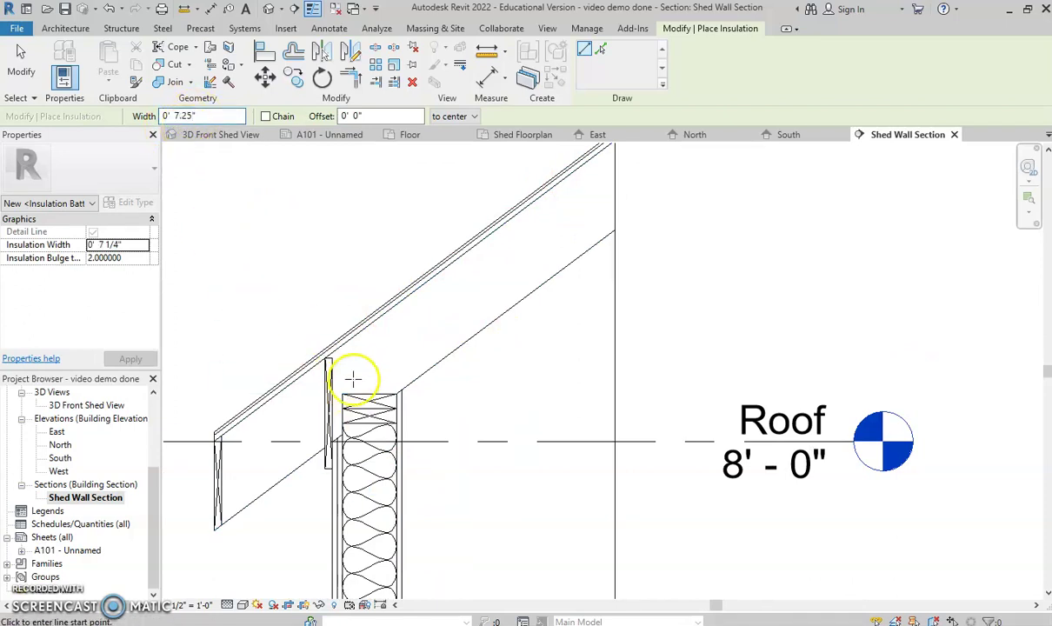
scroll(360, 381, up, 2)
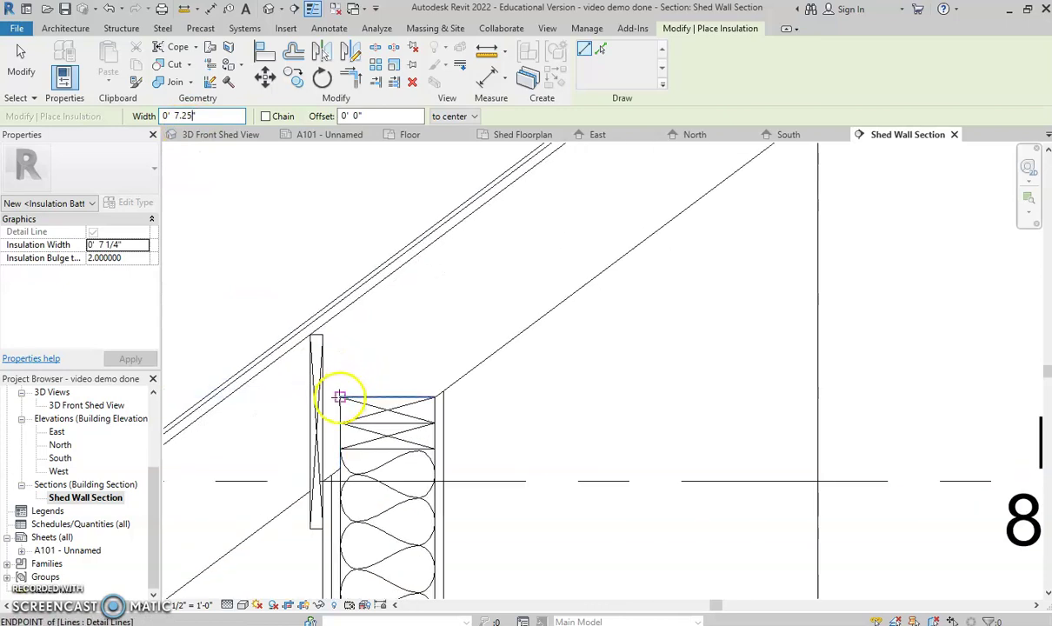
click(348, 377)
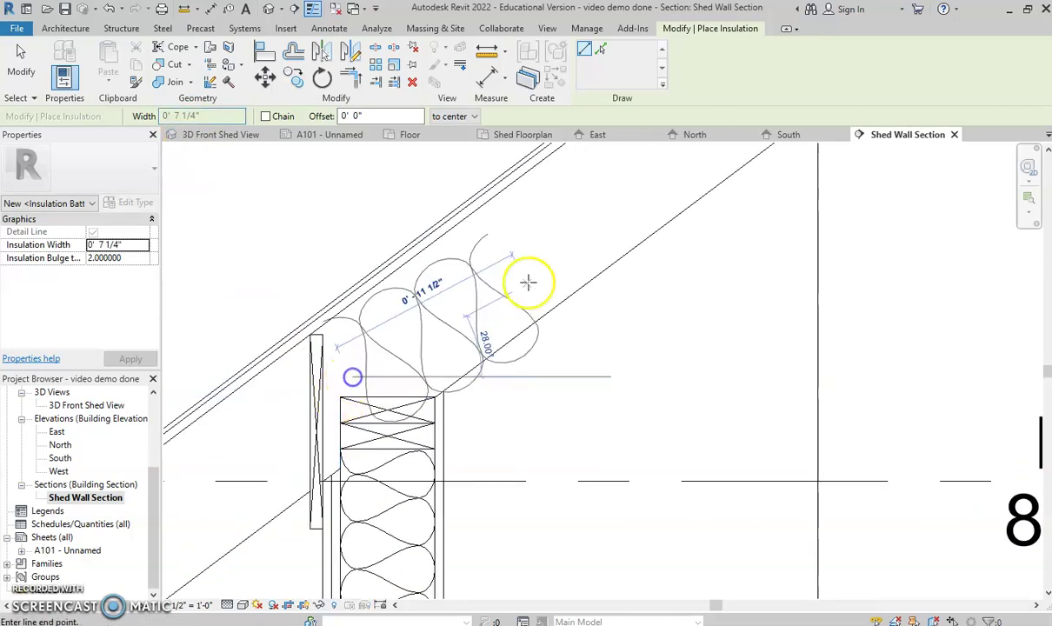
middle_drag(606, 187, 469, 452)
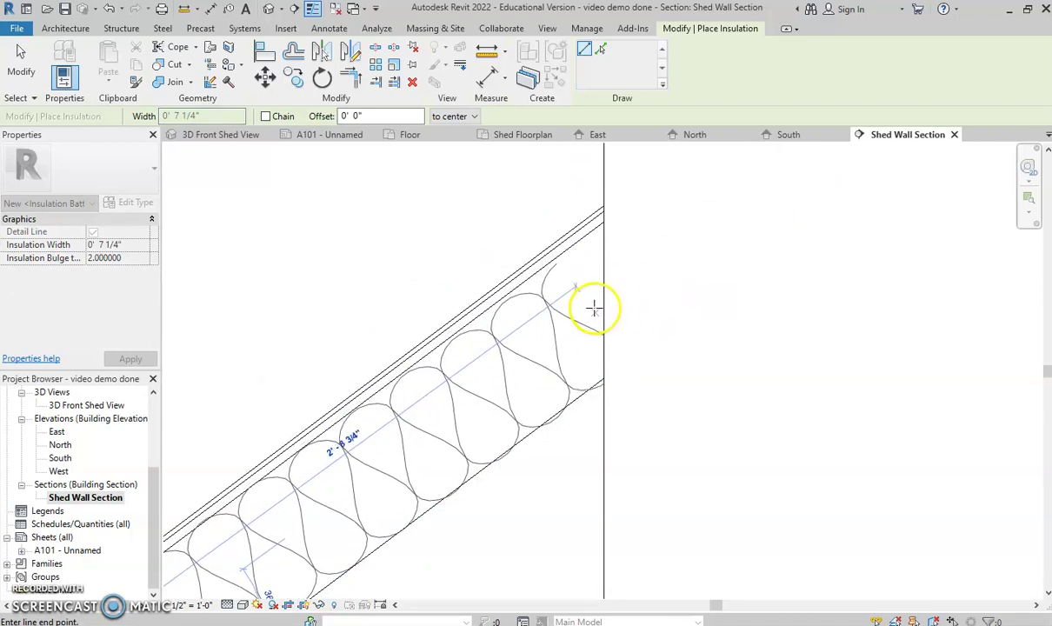
scroll(592, 287, up, 5)
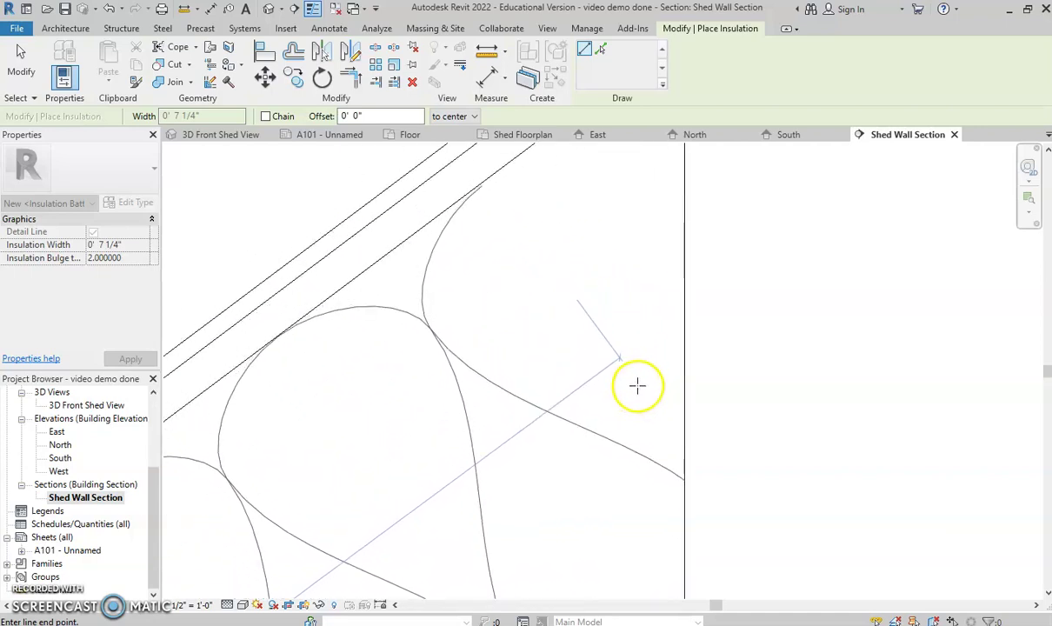
scroll(637, 385, down, 5)
middle_drag(453, 450, 779, 256)
click(778, 256)
key(Escape)
key(Escape)
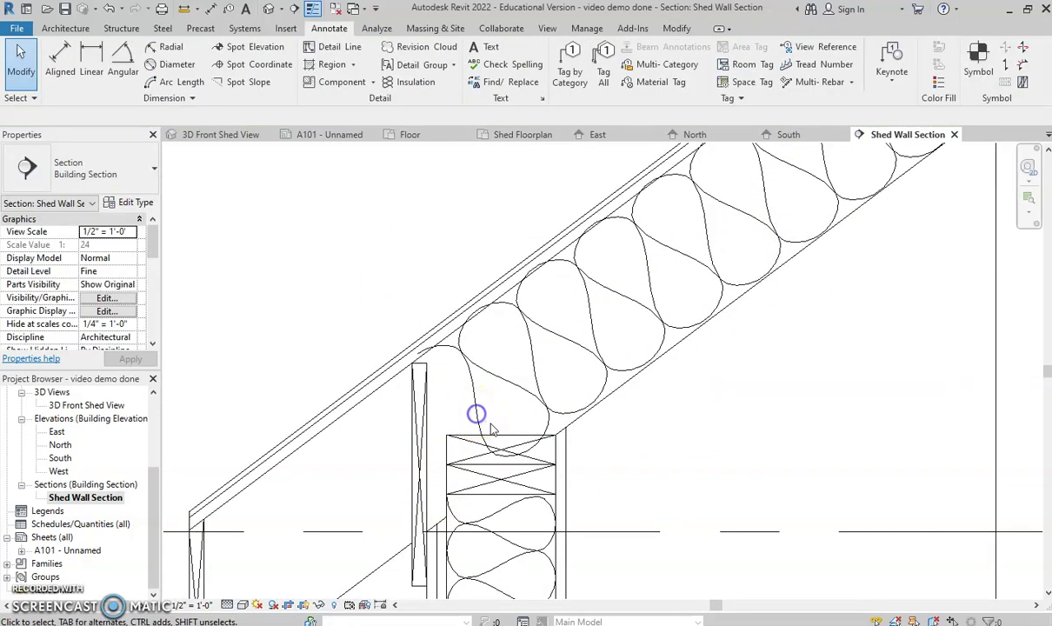
Step: Shift the lower end of the rafter insulation slightly closer to the top plates
click(506, 384)
scroll(389, 372, up, 2)
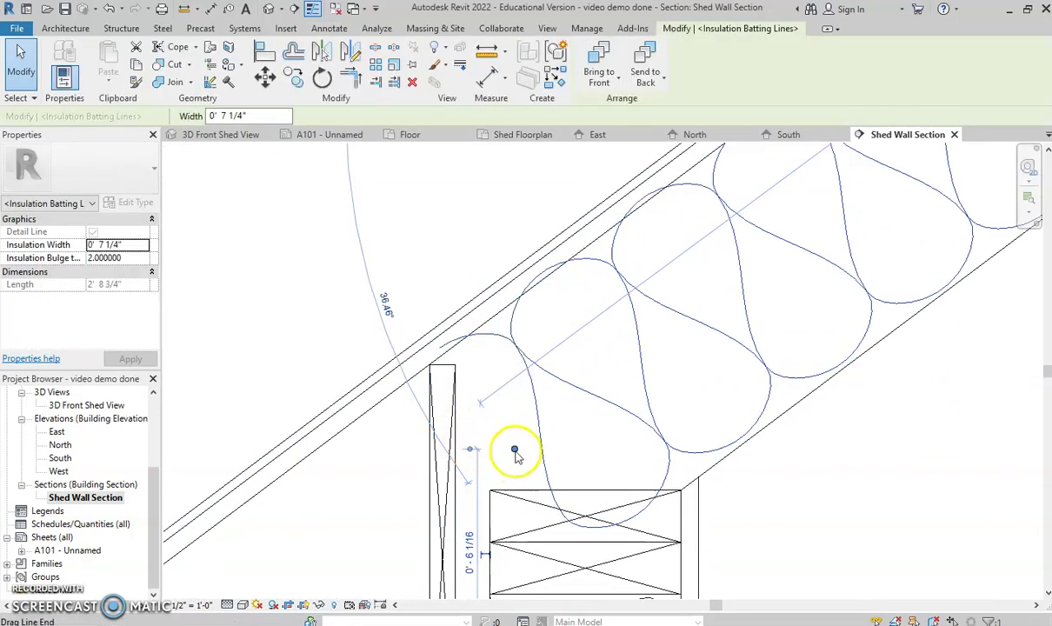
mouse_move(515, 450)
mouse_down()
mouse_move(531, 463)
mouse_move(520, 461)
mouse_up()
scroll(540, 404, down, 5)
click(438, 407)
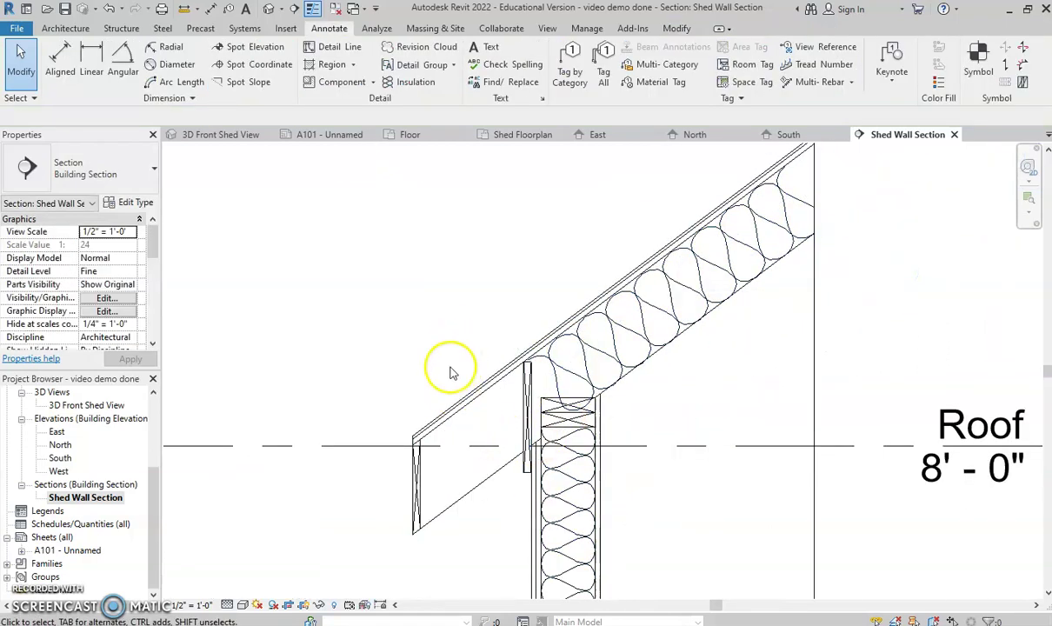
Step: Hide the crop region around the whole wall section
scroll(493, 483, up, 2)
scroll(500, 485, down, 3)
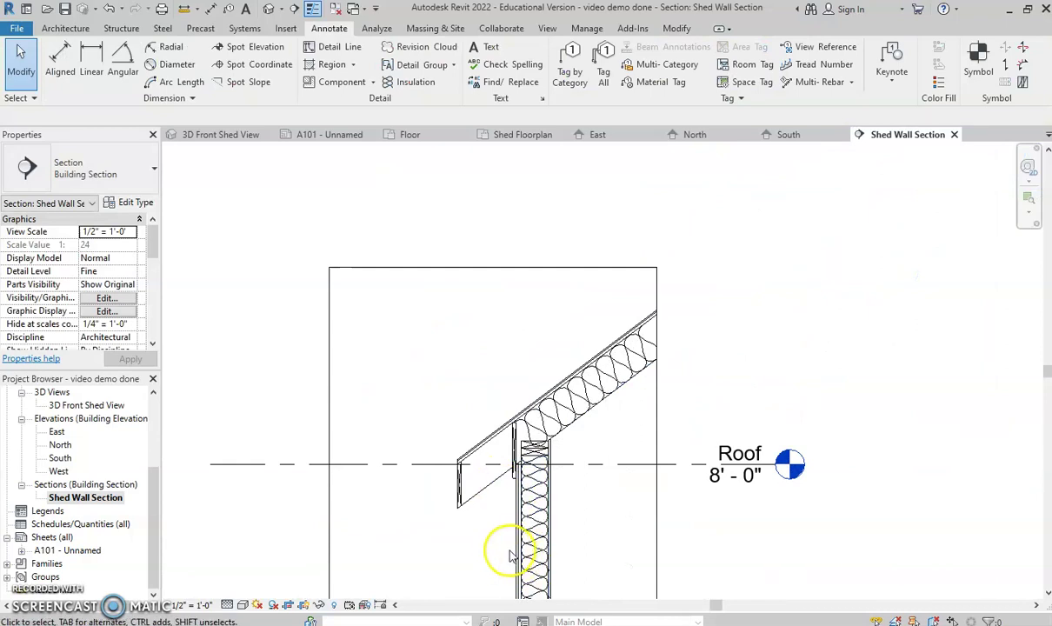
middle_drag(500, 552, 444, 392)
scroll(462, 526, down, 3)
middle_drag(436, 432, 473, 380)
middle_drag(435, 486, 535, 529)
scroll(513, 518, down, 2)
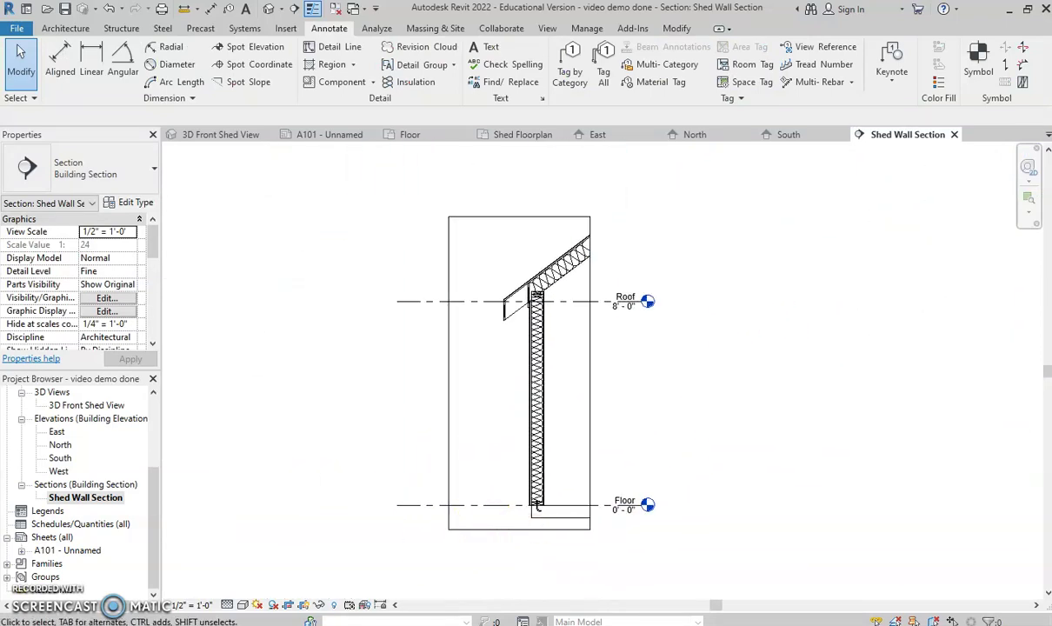
click(304, 605)
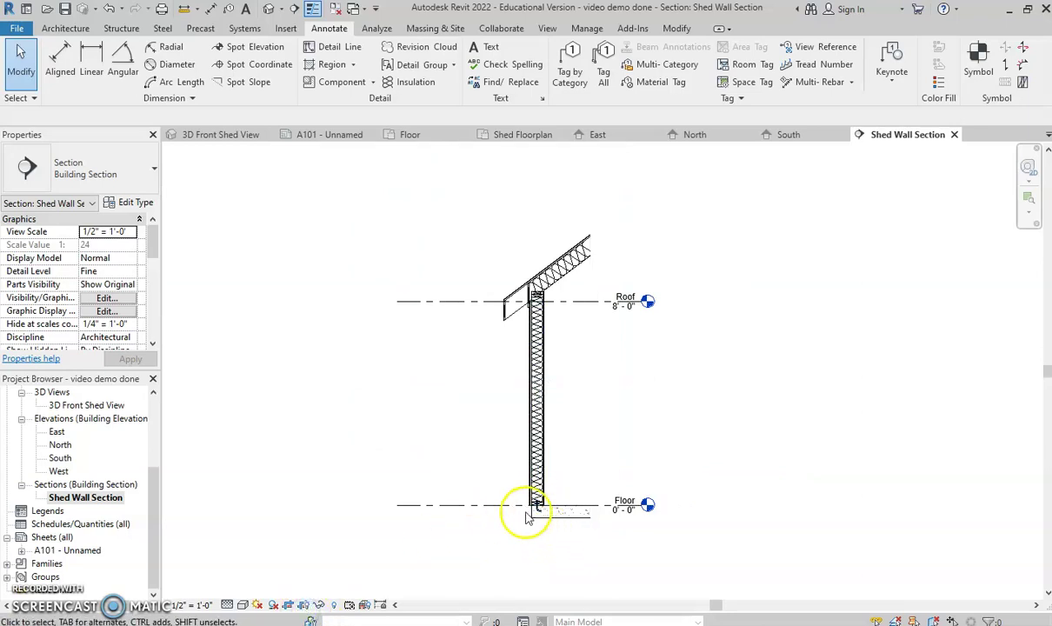
Step: Consult the notes on the example sheet in Chrome and set up Revit text notes with a curved leader and the 3/32" Arial type
click(659, 574)
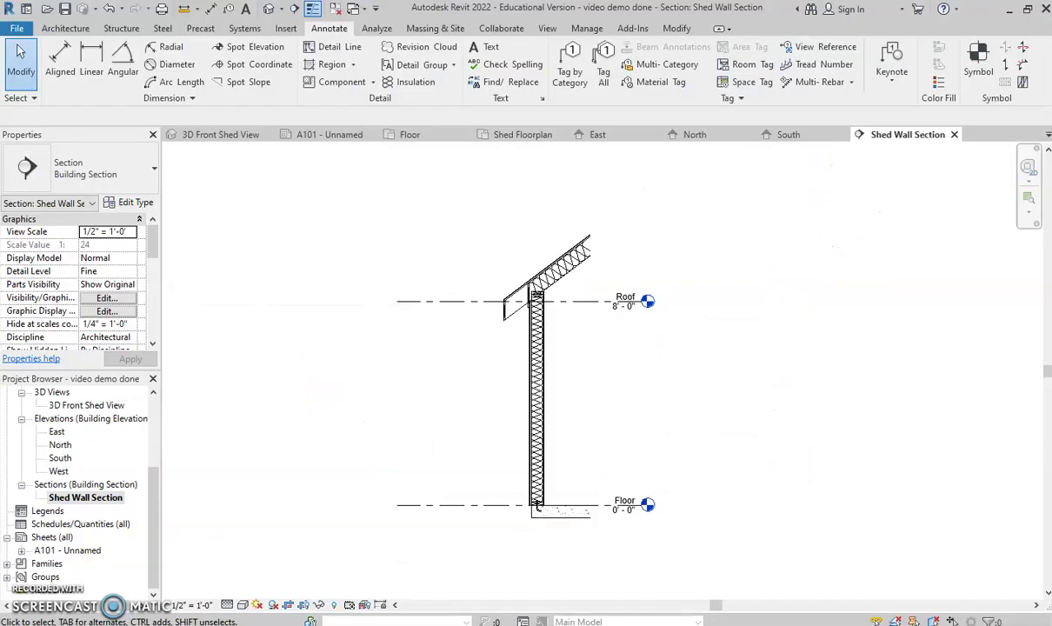
scroll(544, 532, up, 5)
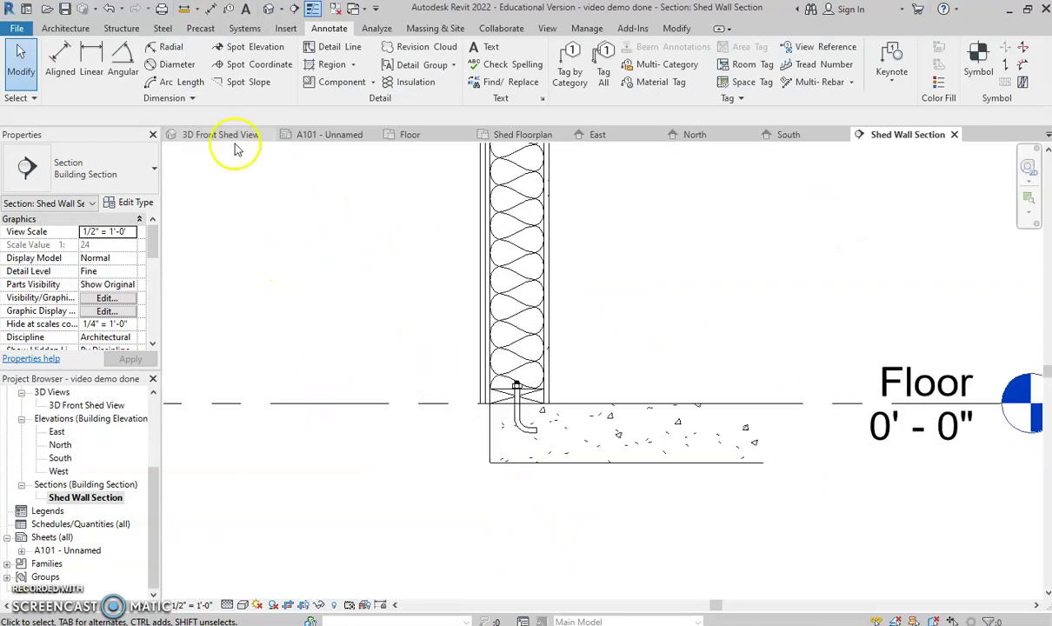
click(492, 47)
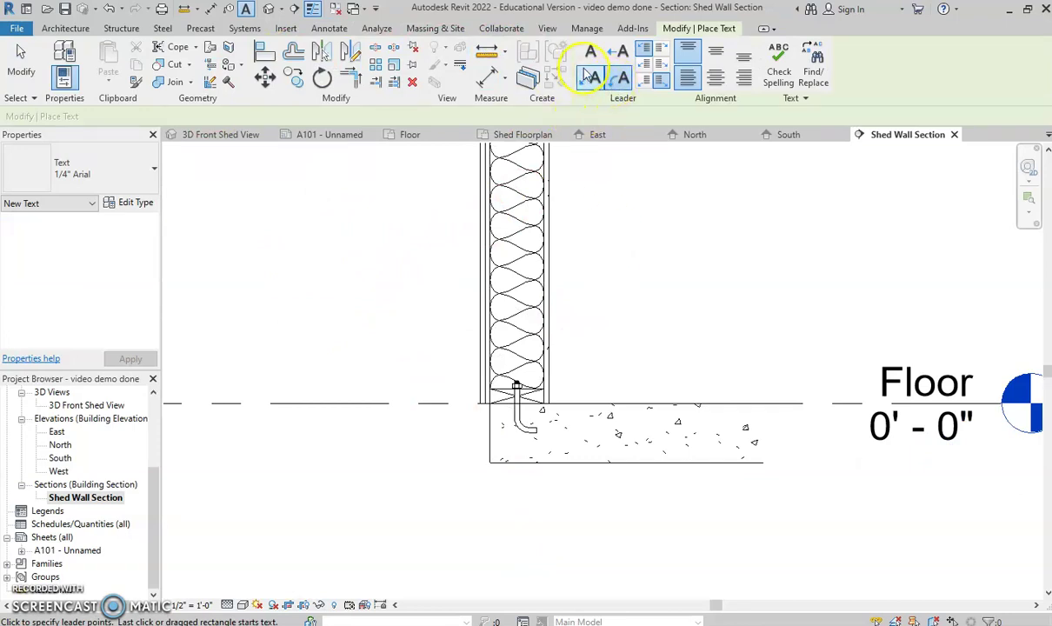
click(620, 80)
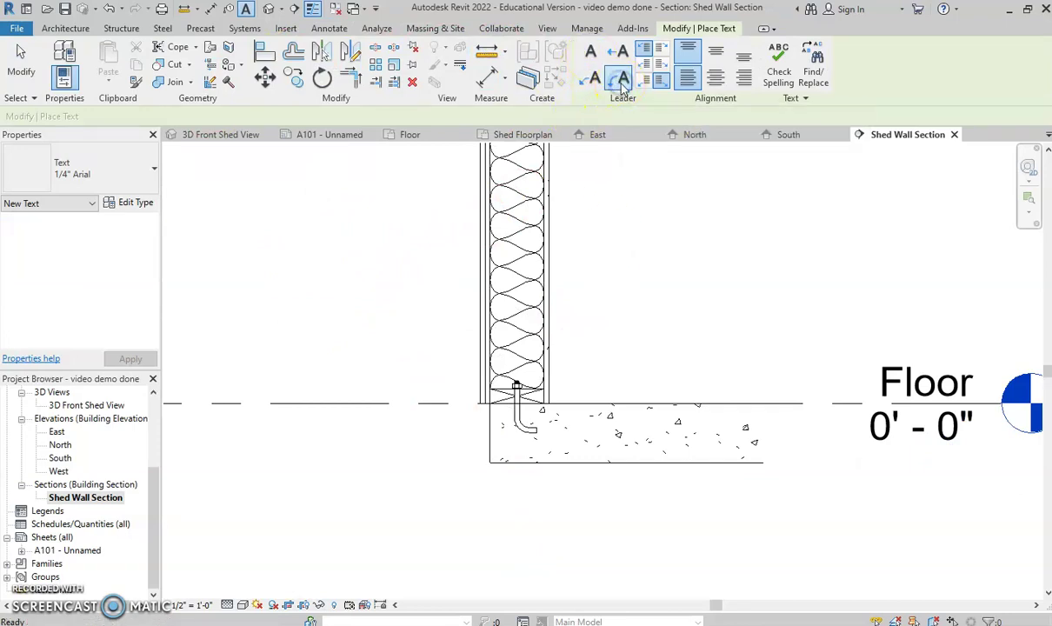
click(94, 167)
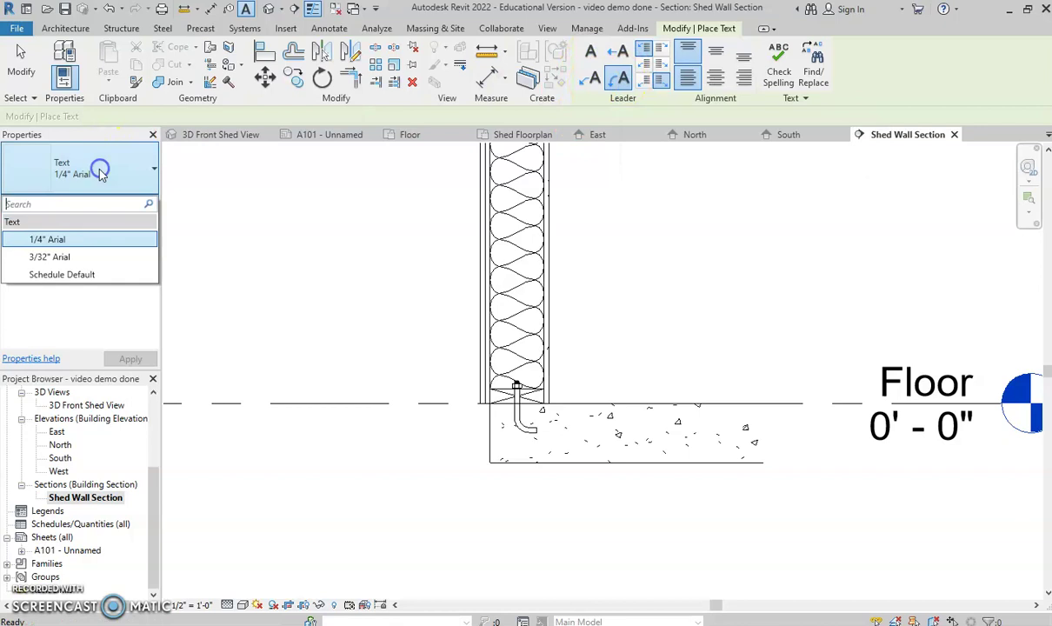
click(50, 259)
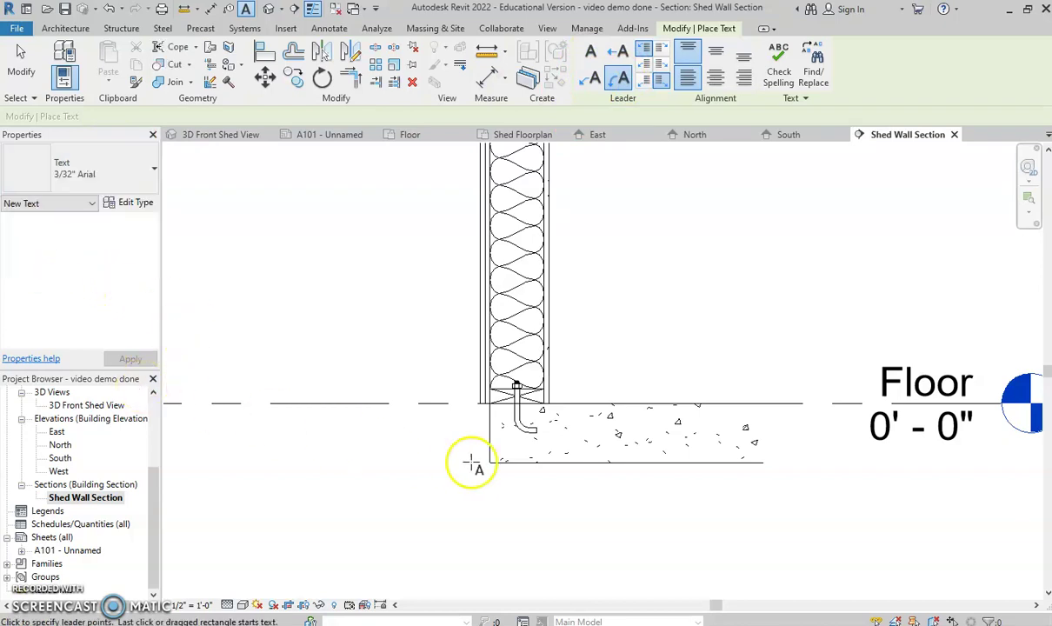
Step: Add a text note reading 6" Reinforced Concrete outside the wall, with its curved leader pointing to the floor slab
scroll(469, 462, down, 3)
middle_drag(470, 462, 598, 474)
scroll(600, 473, down, 3)
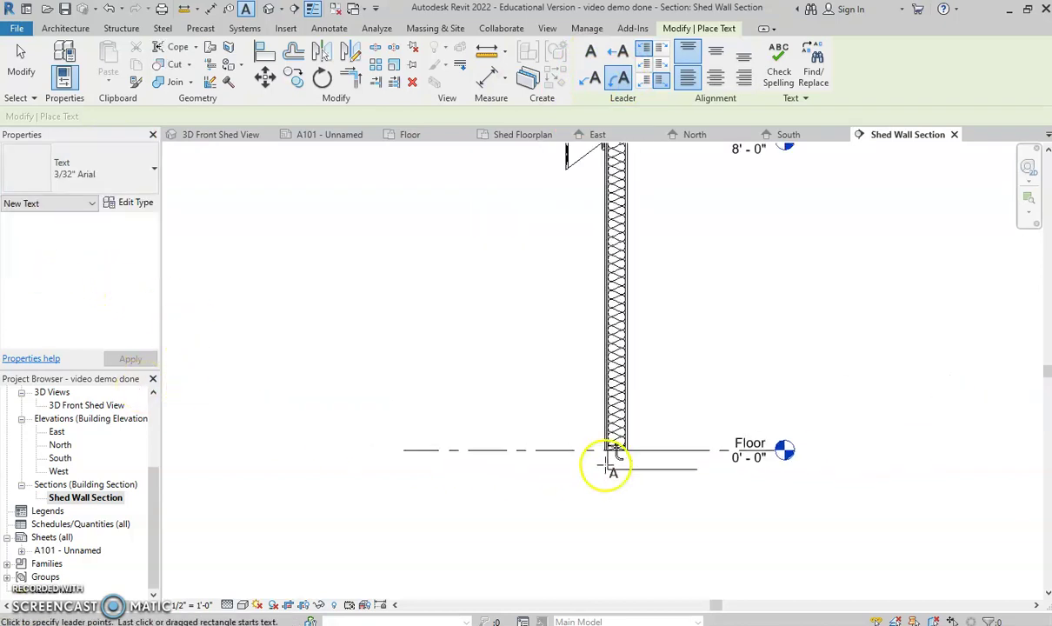
click(614, 466)
click(555, 406)
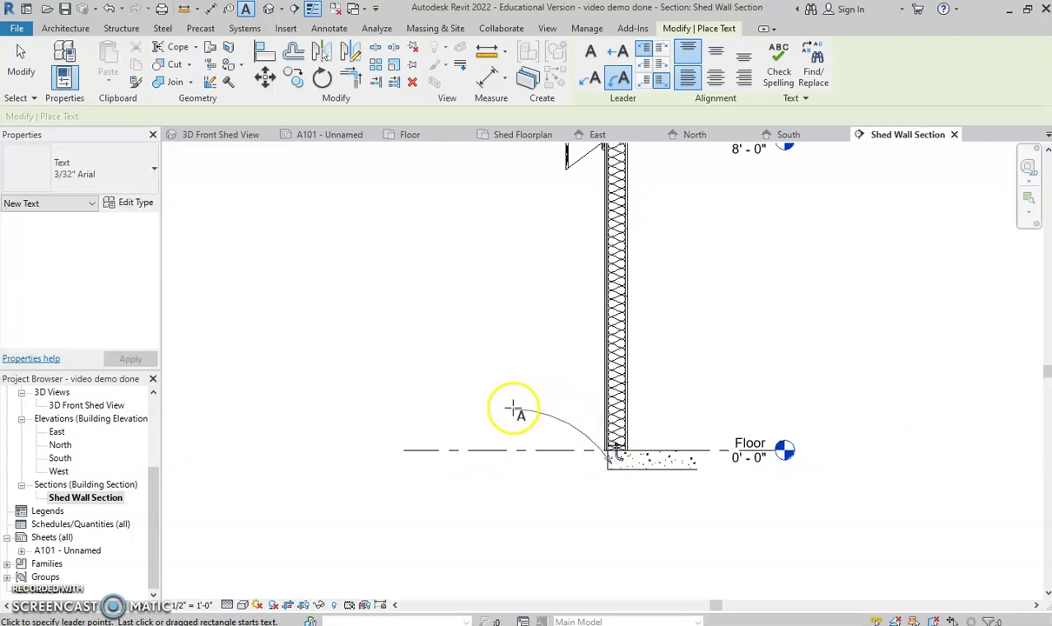
click(502, 412)
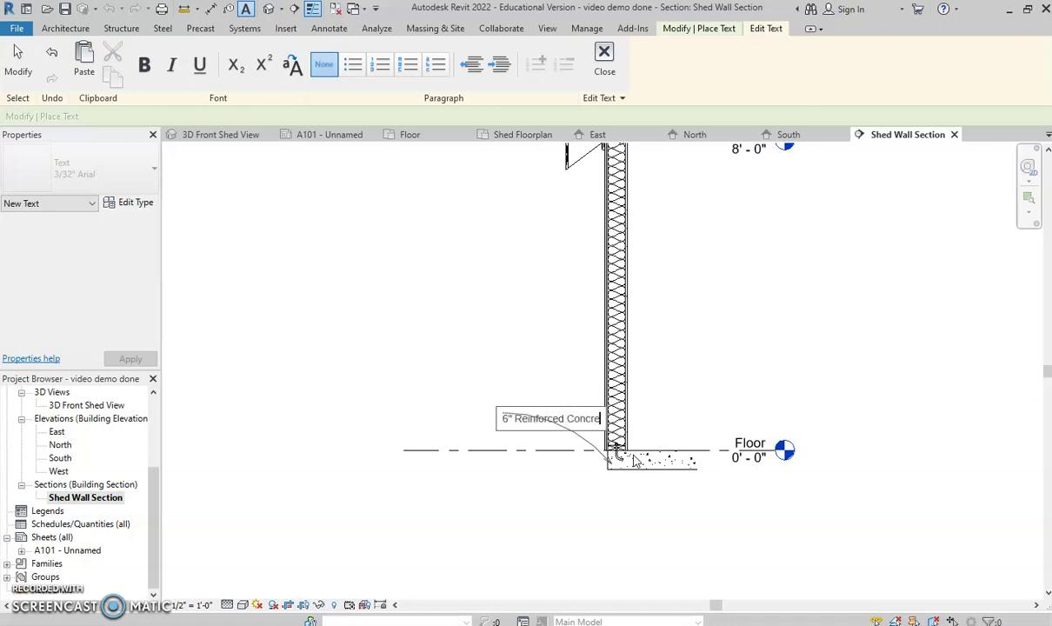
click(544, 548)
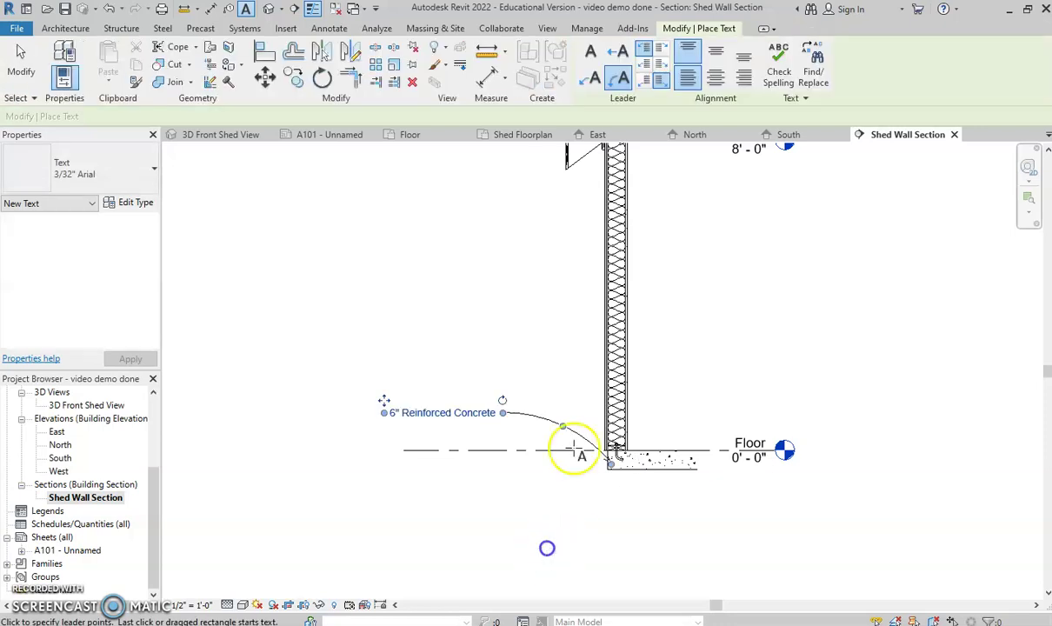
Step: Add a leader note reading 2x6 Pressure Treated Sole Plate just above the concrete note, aligned with it and pointing to the sill plate
scroll(556, 457, up, 3)
scroll(849, 433, up, 4)
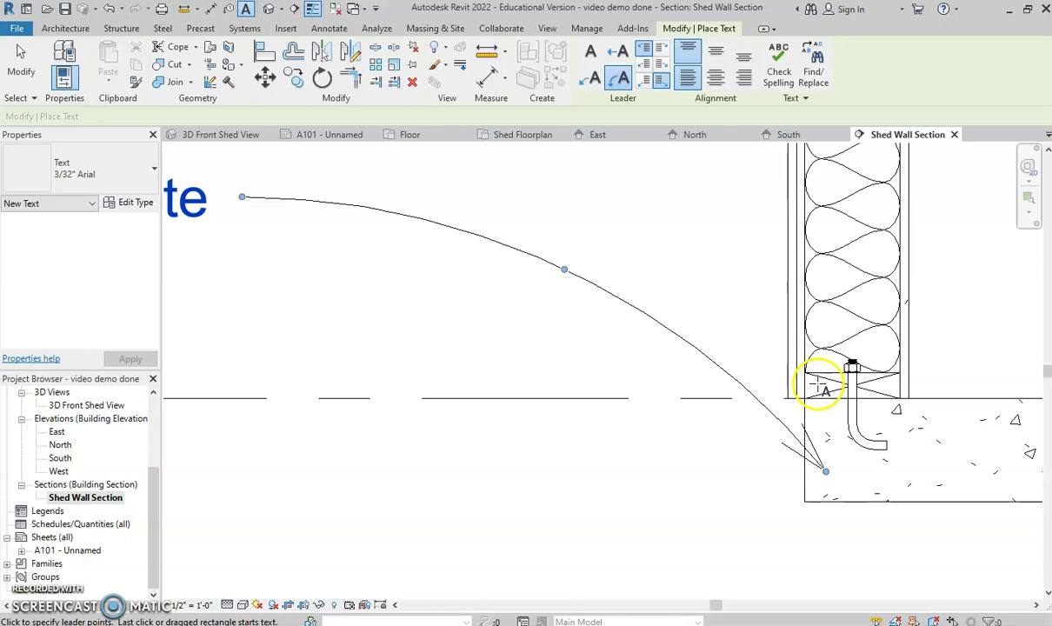
click(818, 384)
scroll(584, 274, down, 2)
middle_drag(584, 275, 904, 510)
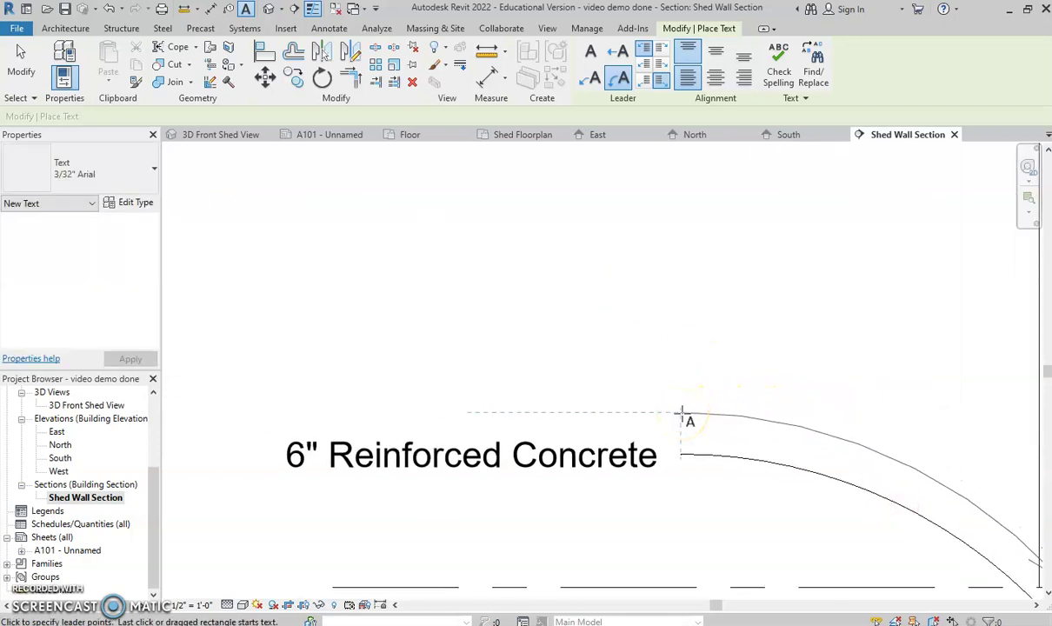
click(683, 410)
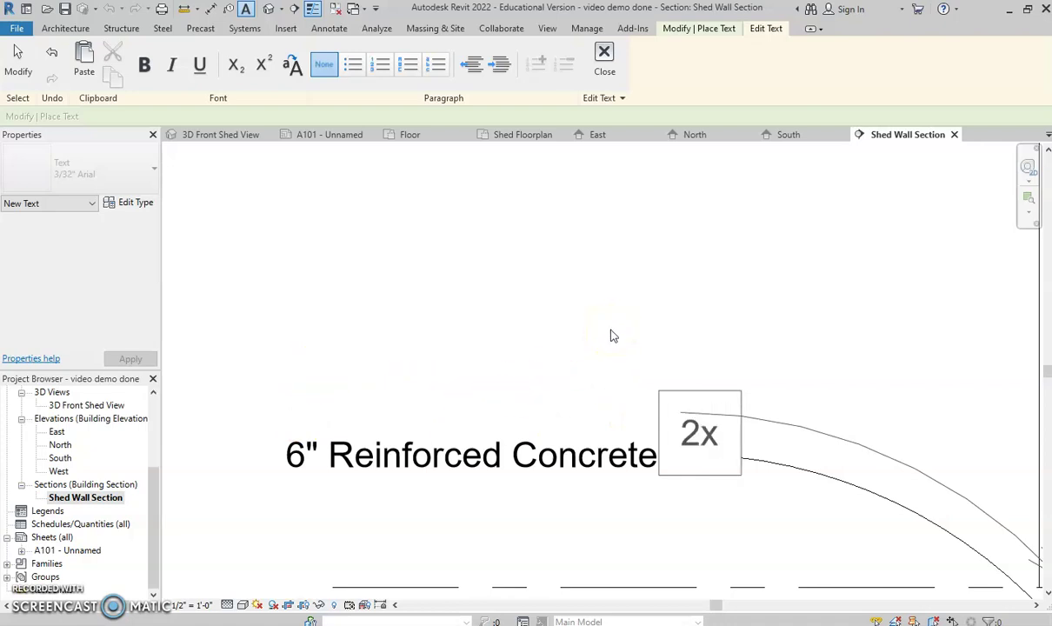
text(Pressur)
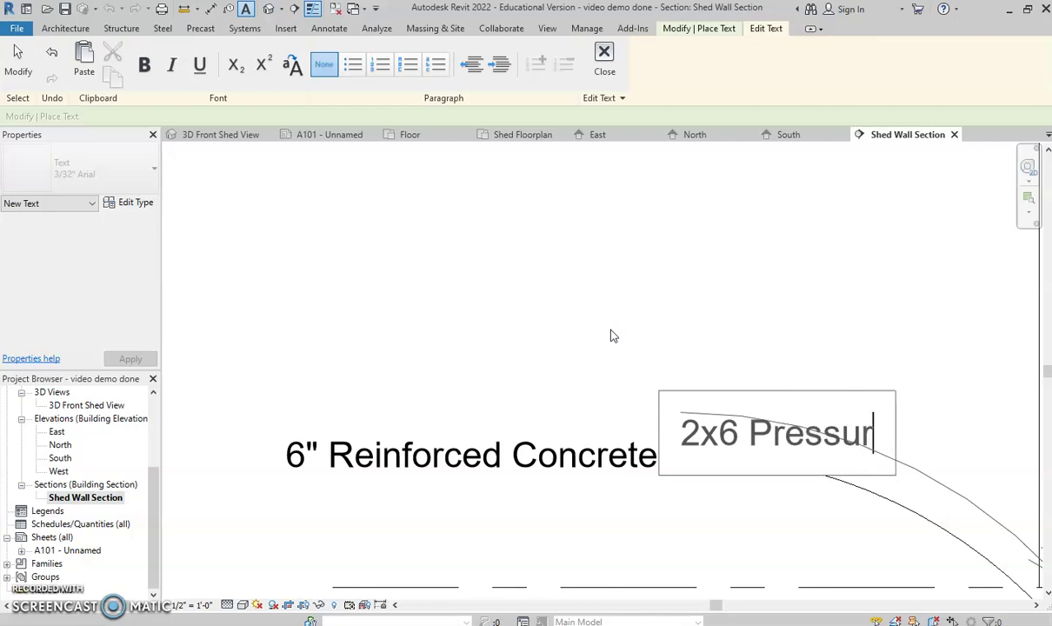
text(e Treated Sole Plate)
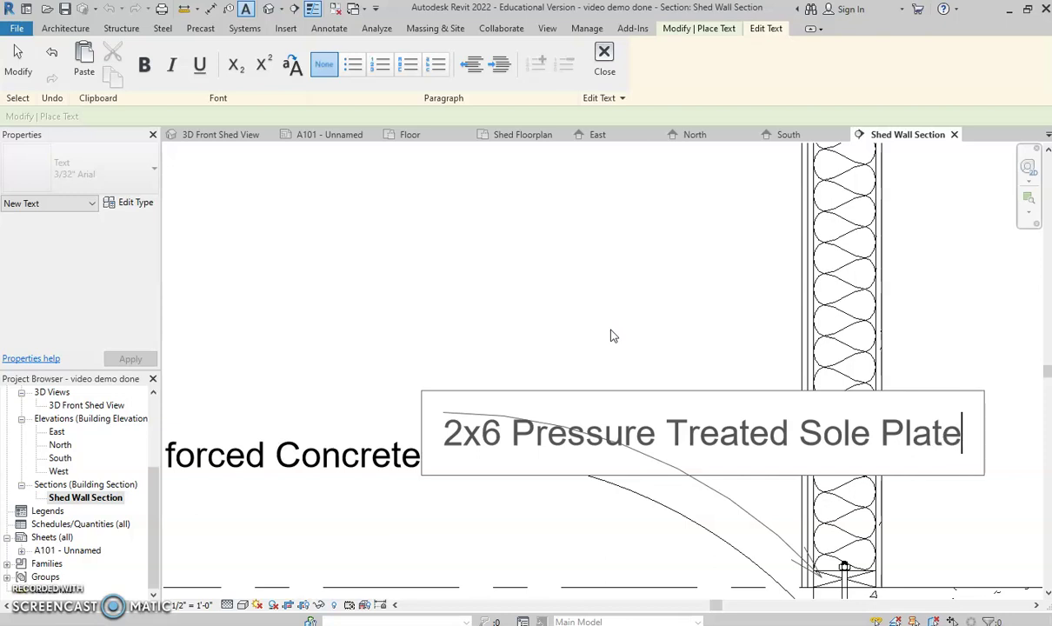
click(619, 330)
scroll(620, 330, down, 4)
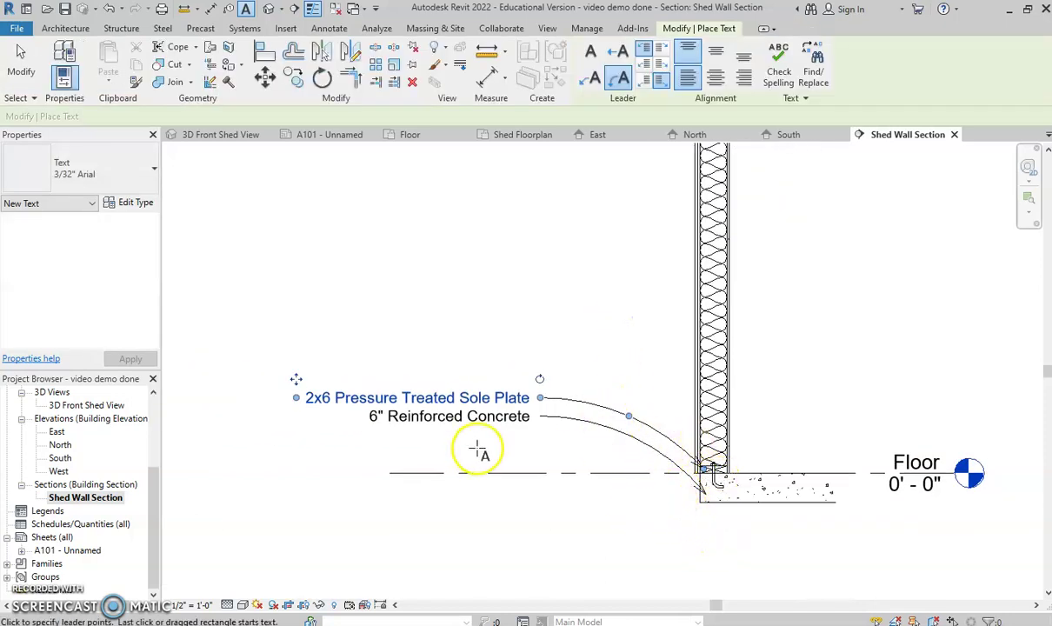
Step: Add a leader note reading 1/2" Anchor Bolt just above the sole plate note, with its curved leader pointing to the anchor bolt
scroll(582, 467, up, 1)
scroll(692, 490, up, 4)
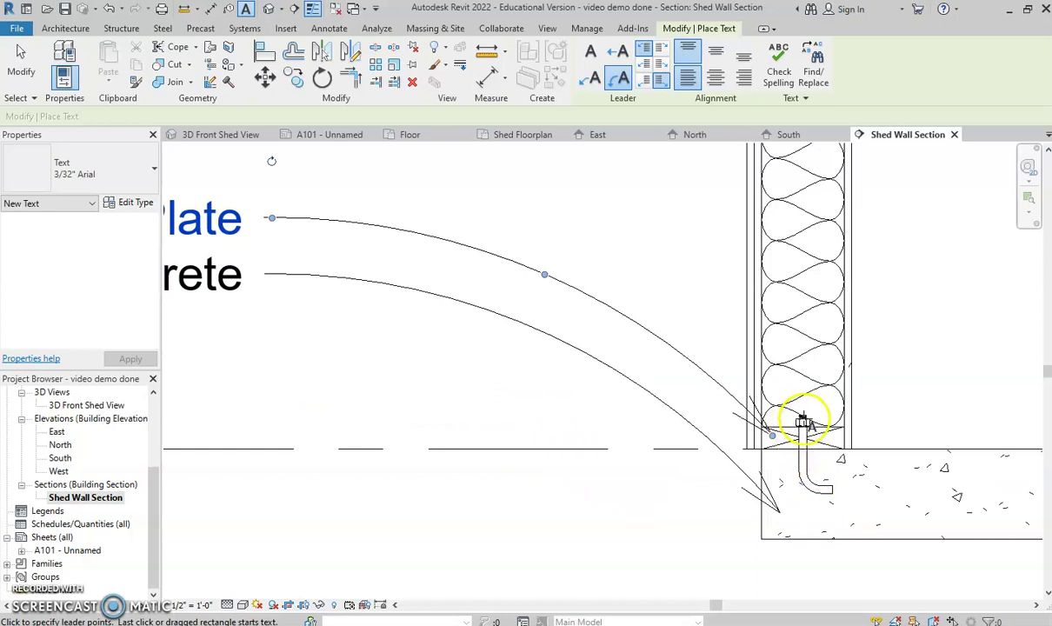
click(805, 420)
scroll(522, 321, down, 1)
middle_drag(521, 322, 838, 460)
scroll(839, 460, up, 1)
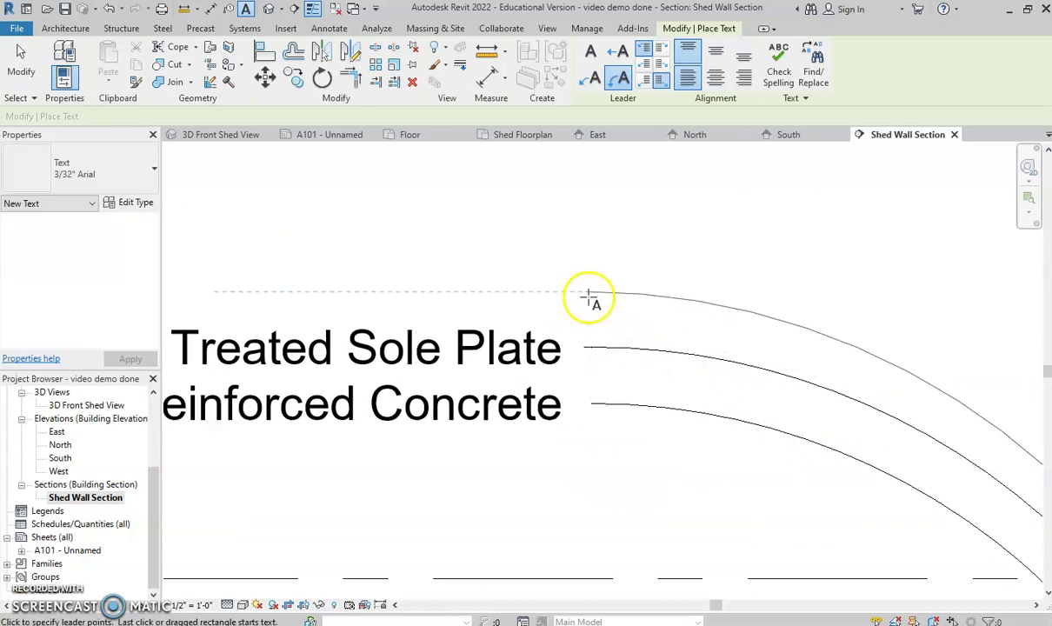
scroll(587, 296, down, 1)
click(587, 299)
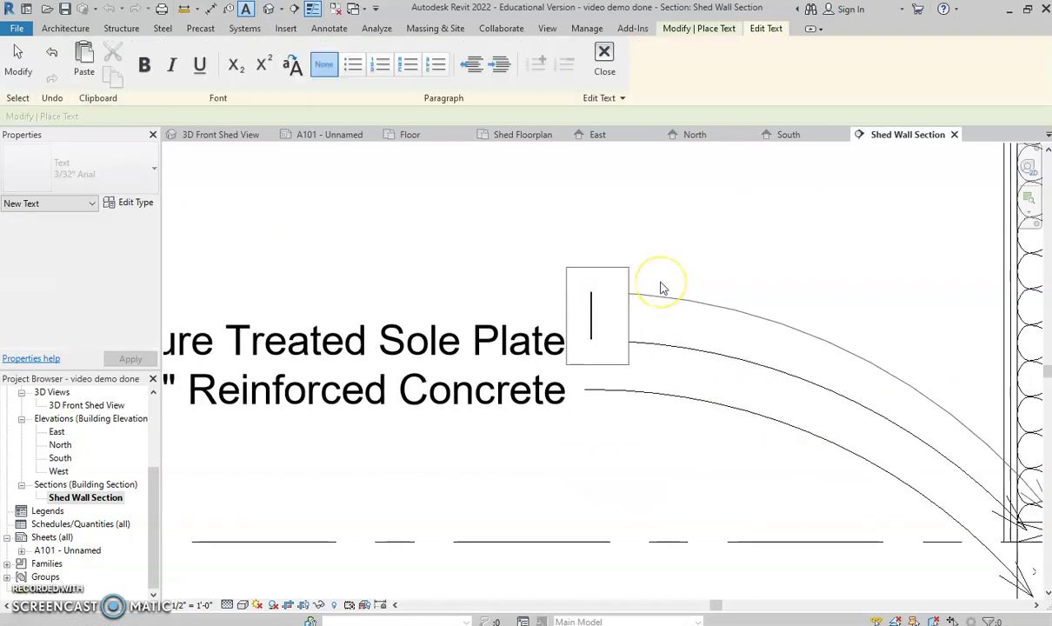
text(1/2" An)
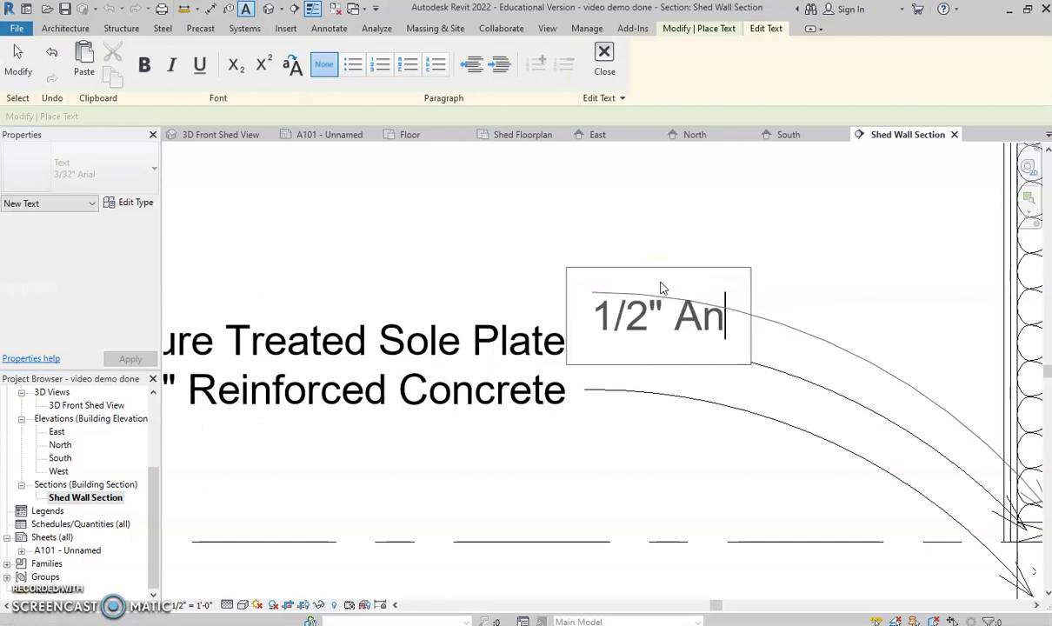
text(chor Bolt)
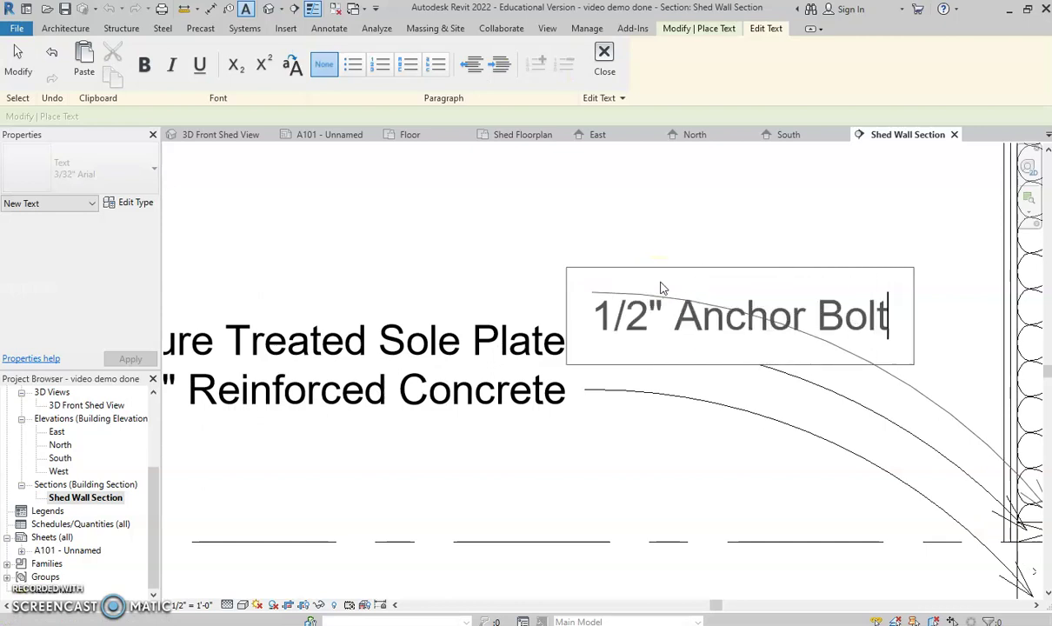
click(642, 214)
Step: Try to add a Vinyl Siding leader note above the anchor bolt note, pointing to the wall's exterior face
scroll(735, 413, down, 1)
middle_drag(735, 413, 570, 445)
scroll(774, 433, up, 1)
scroll(575, 443, down, 1)
scroll(749, 437, up, 3)
scroll(839, 469, down, 3)
middle_drag(838, 469, 727, 374)
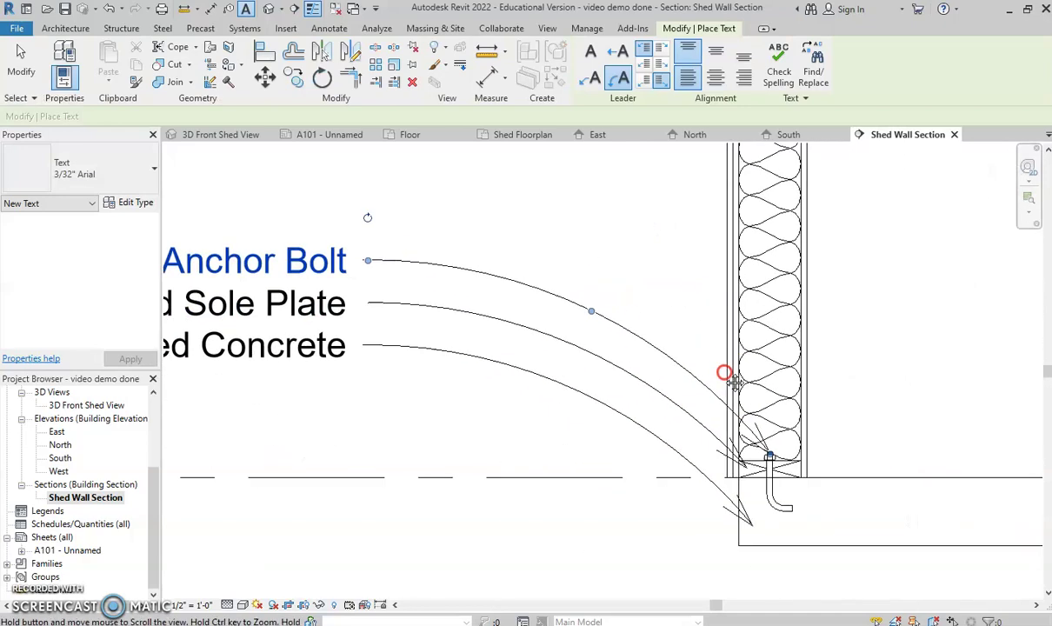
scroll(731, 378, down, 2)
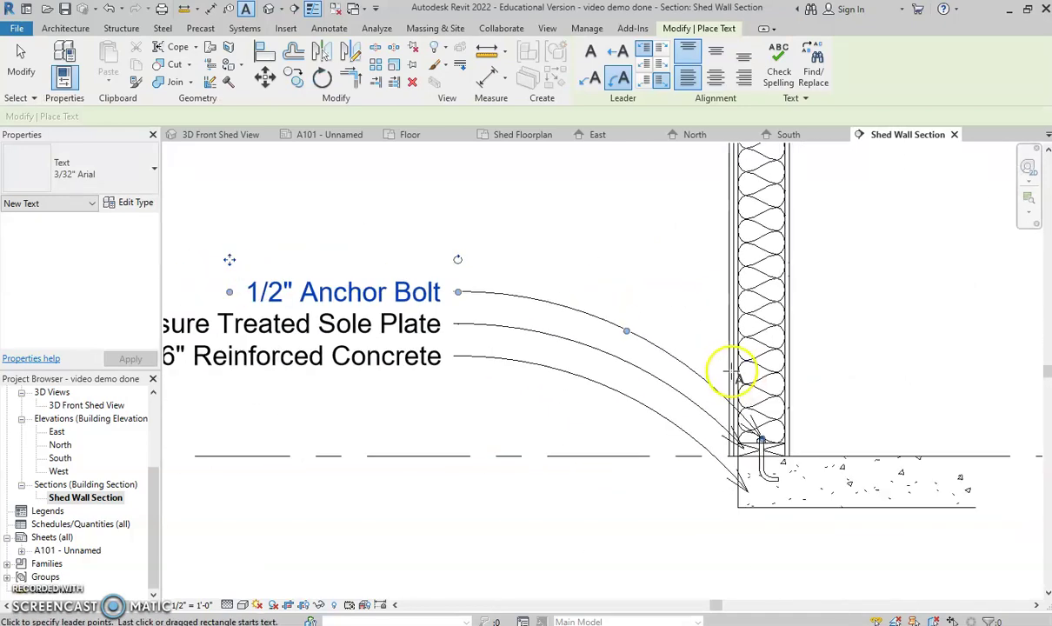
click(734, 373)
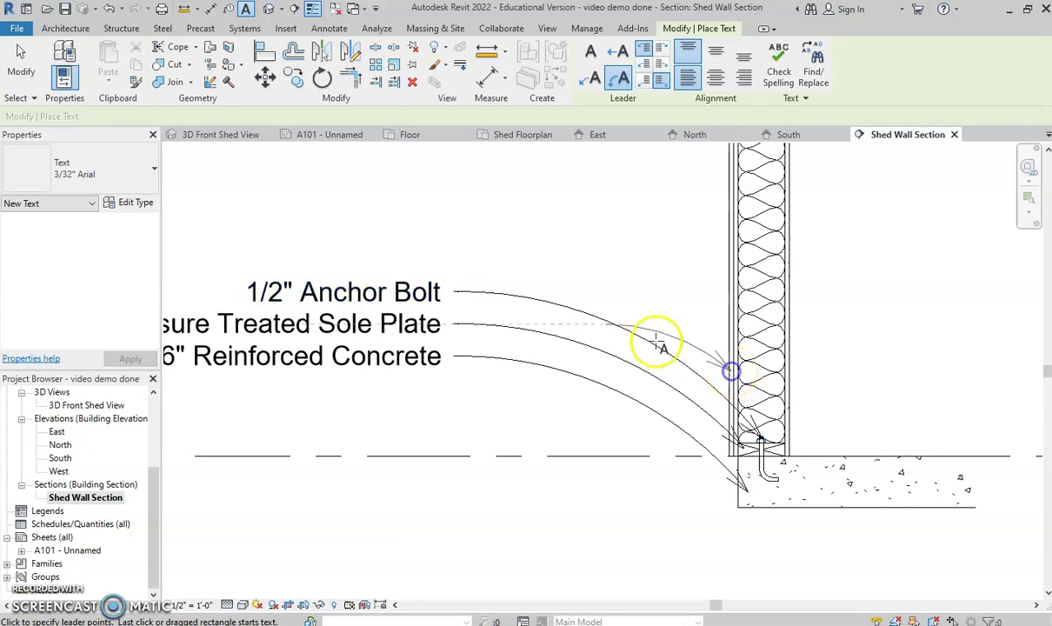
click(436, 271)
scroll(426, 276, up, 2)
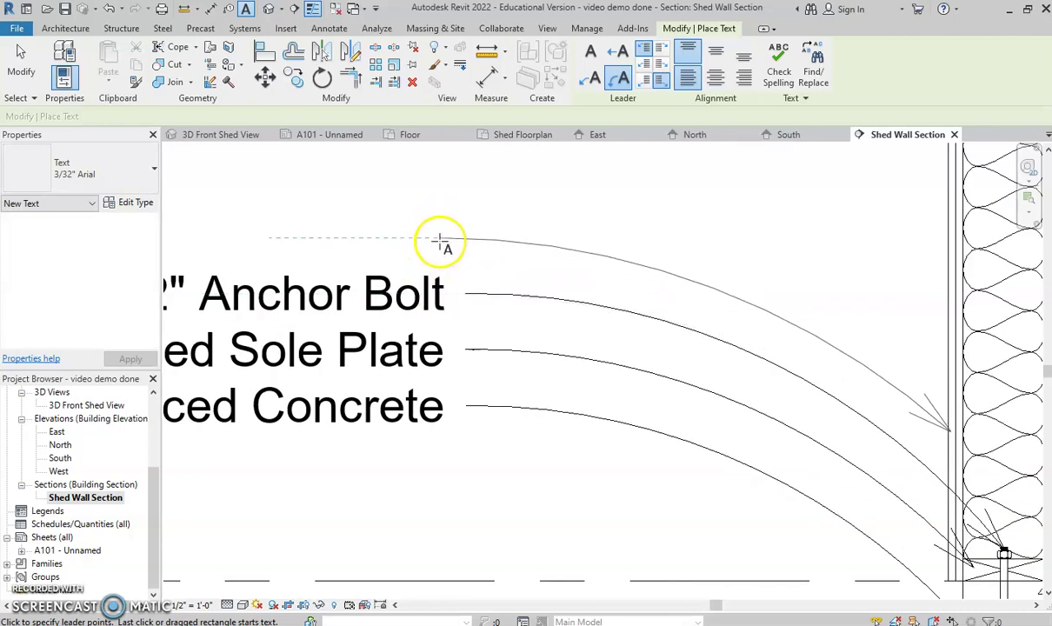
click(440, 240)
text(Vinyl Siding)
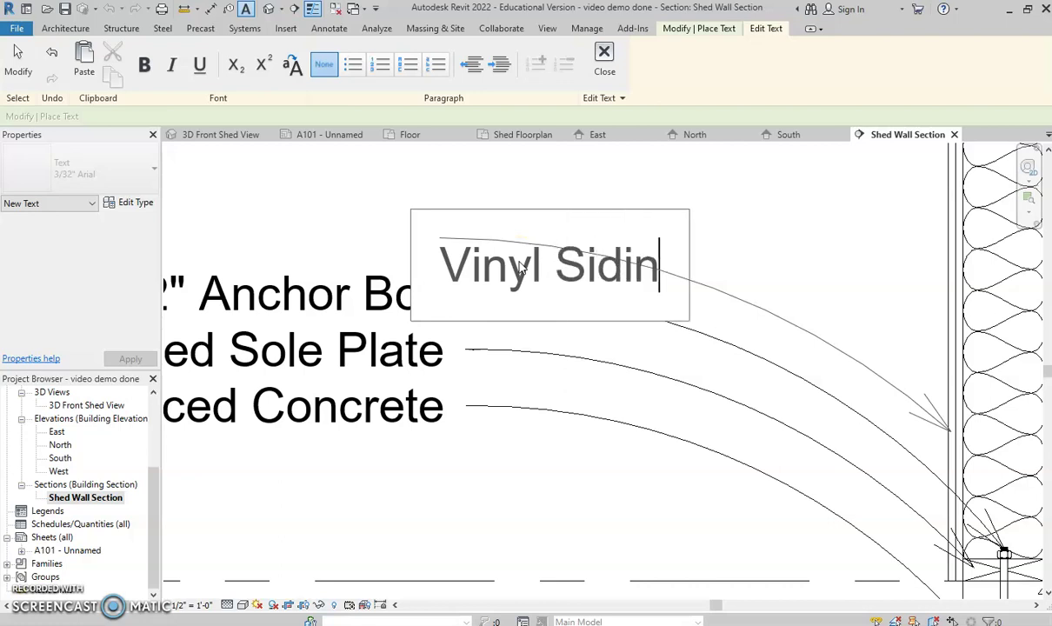
click(981, 310)
scroll(875, 265, down, 3)
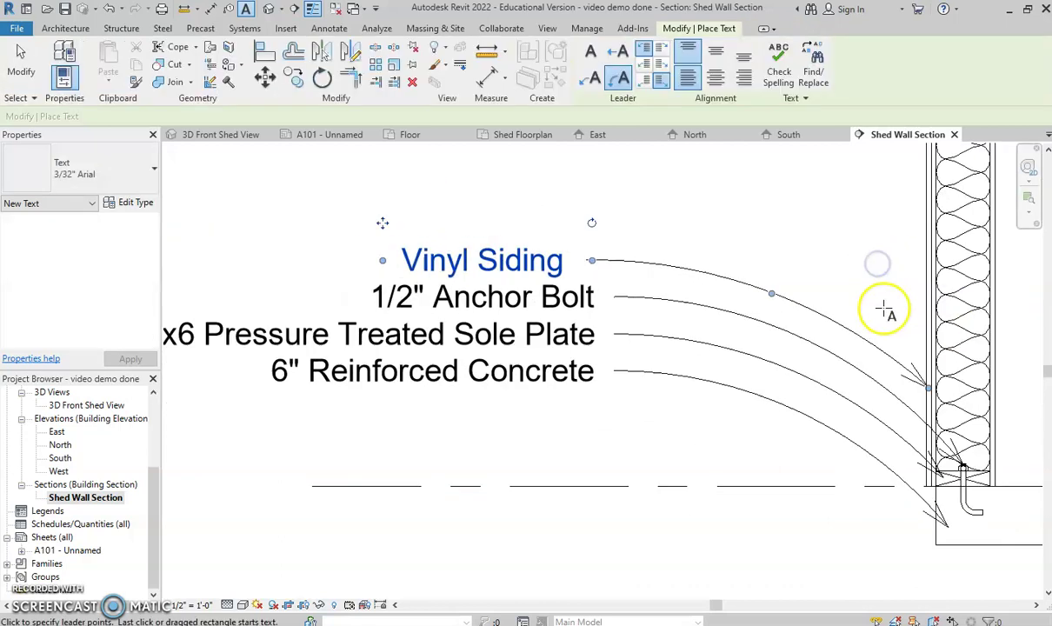
Step: Delete the Vinyl Siding note together with its leader
key(Escape)
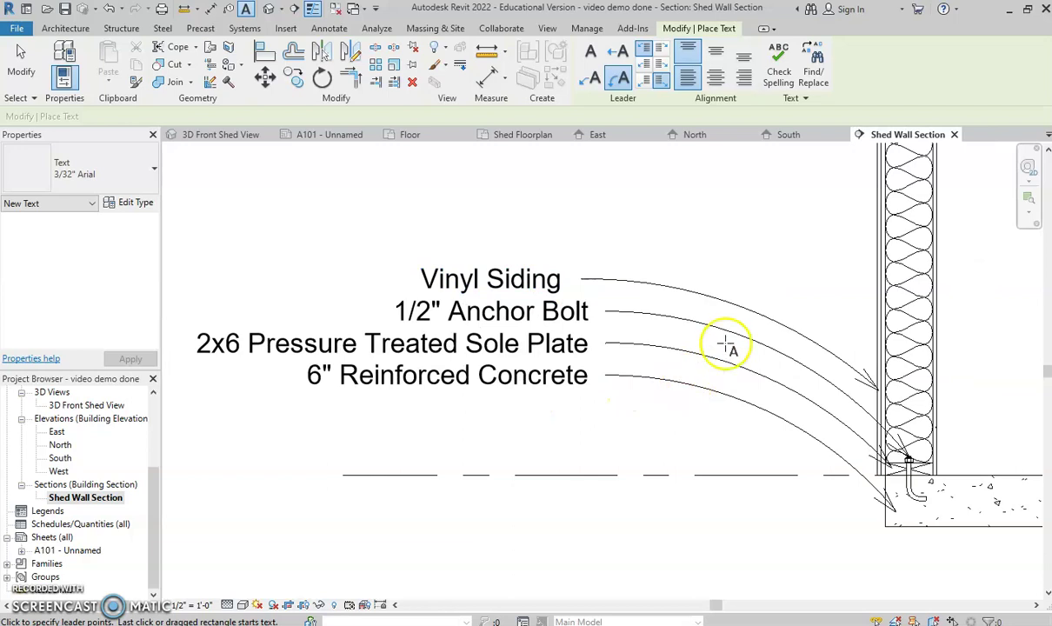
key(Escape)
click(708, 300)
key(Delete)
Step: Add a leader note reading Vinyl Siding in line above the anchor bolt note, with its curved leader ending on the exterior siding
scroll(821, 405, up, 2)
middle_drag(809, 404, 564, 402)
scroll(540, 399, up, 1)
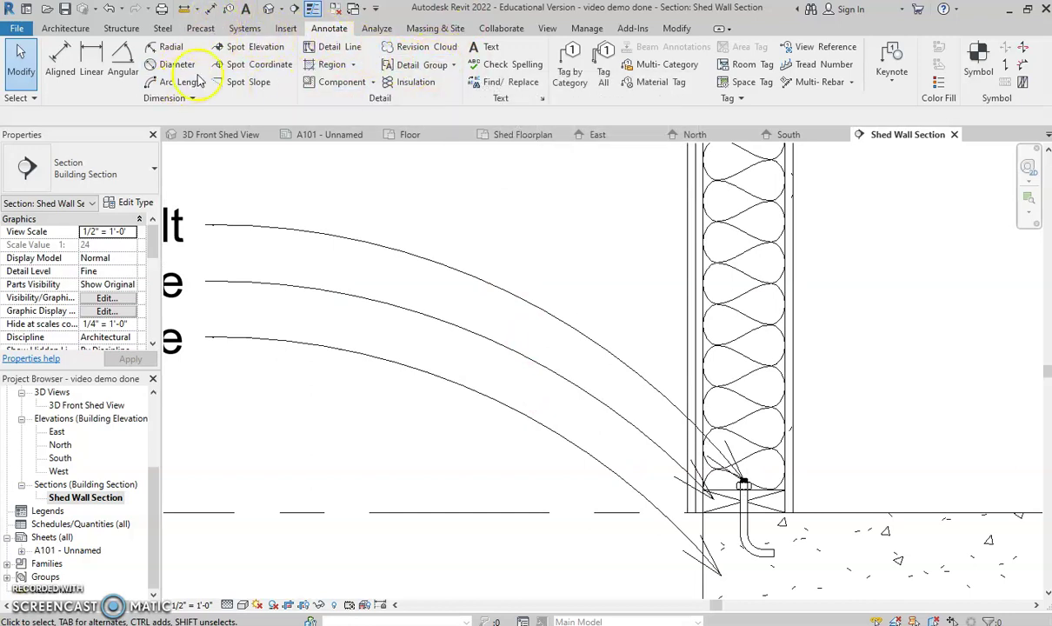
click(485, 46)
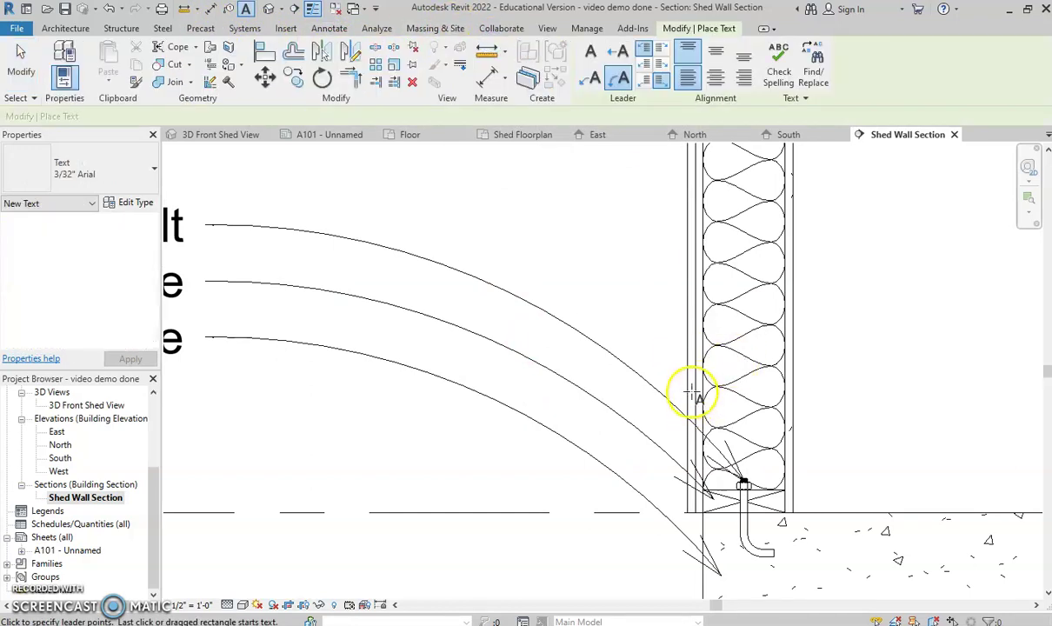
middle_drag(517, 212, 721, 305)
click(453, 279)
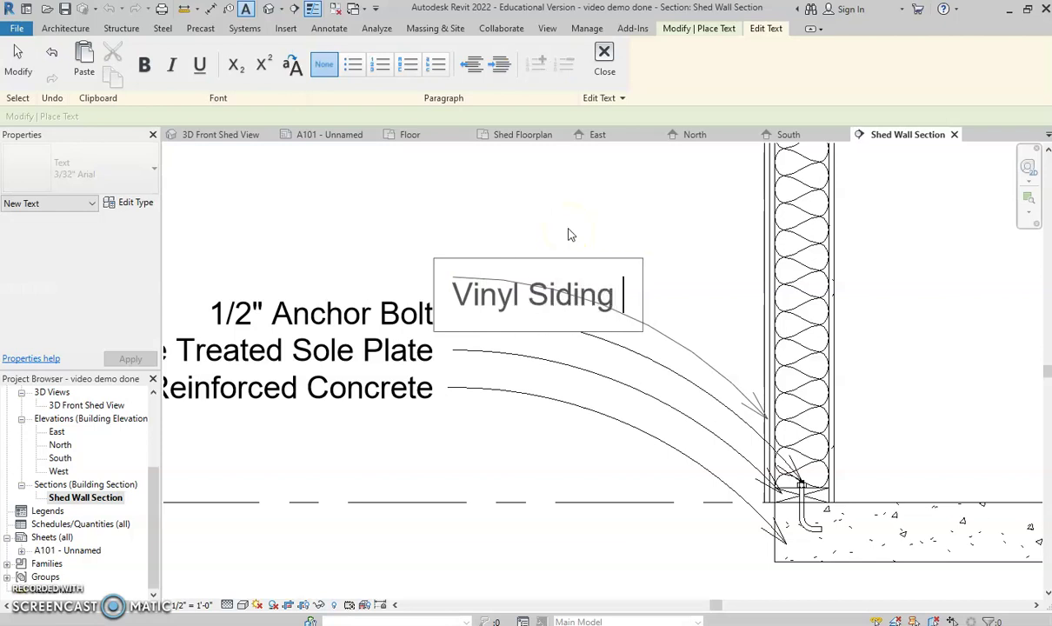
scroll(470, 450, down, 3)
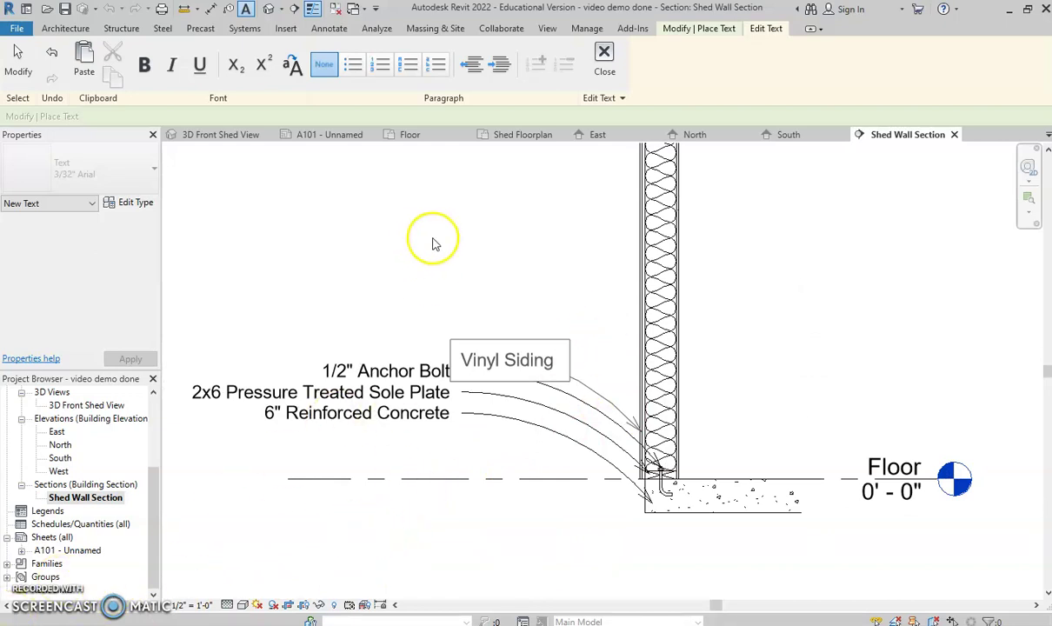
mouse_move(435, 241)
middle_down()
mouse_move(446, 512)
mouse_move(478, 434)
mouse_move(530, 407)
mouse_move(493, 232)
middle_up()
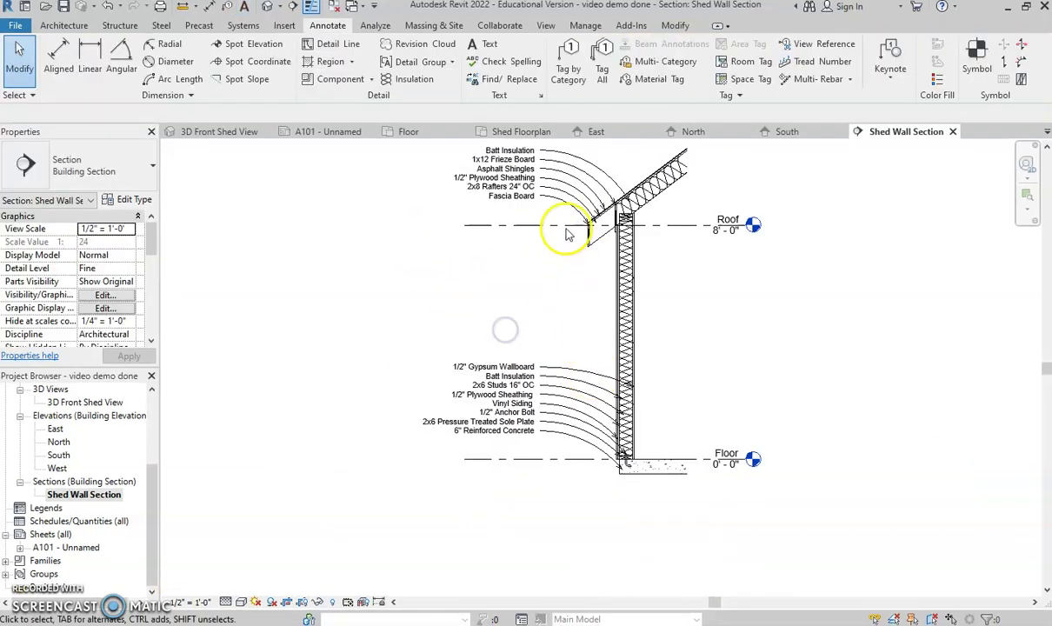
Step: Examine the material notes at the roof and floor and the batt insulation in the roof of the wall section
scroll(557, 296, down, 2)
middle_drag(564, 293, 531, 353)
scroll(482, 261, up, 4)
scroll(486, 275, down, 1)
middle_drag(505, 545, 500, 427)
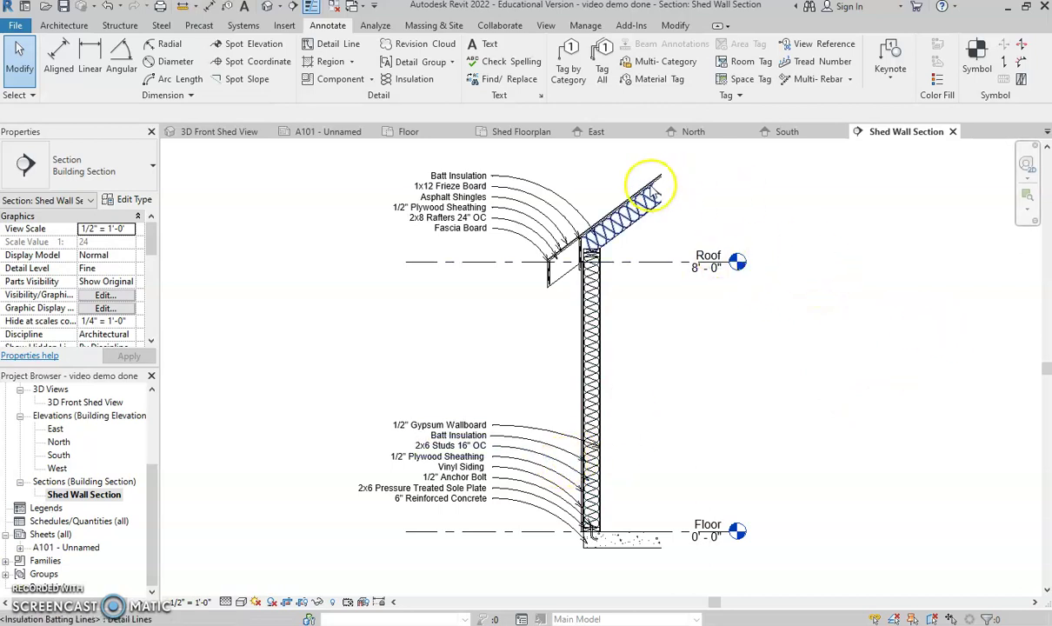
click(658, 215)
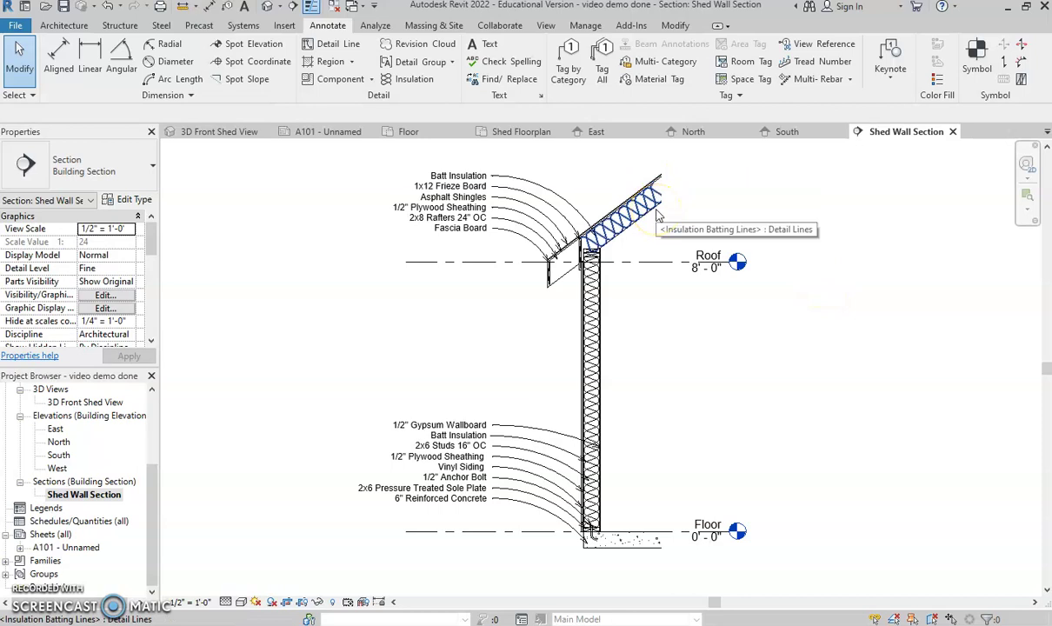
click(721, 244)
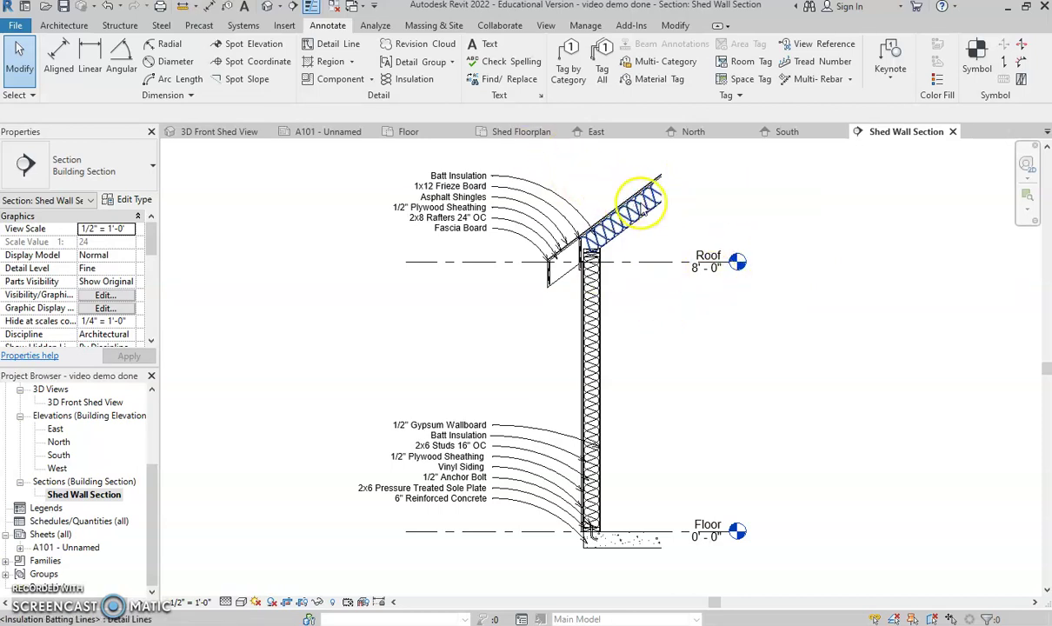
click(600, 198)
Step: Place a spot slope with the Triangle representation on the roof surface, with the triangle offset above the roof
scroll(600, 197, up, 5)
click(597, 265)
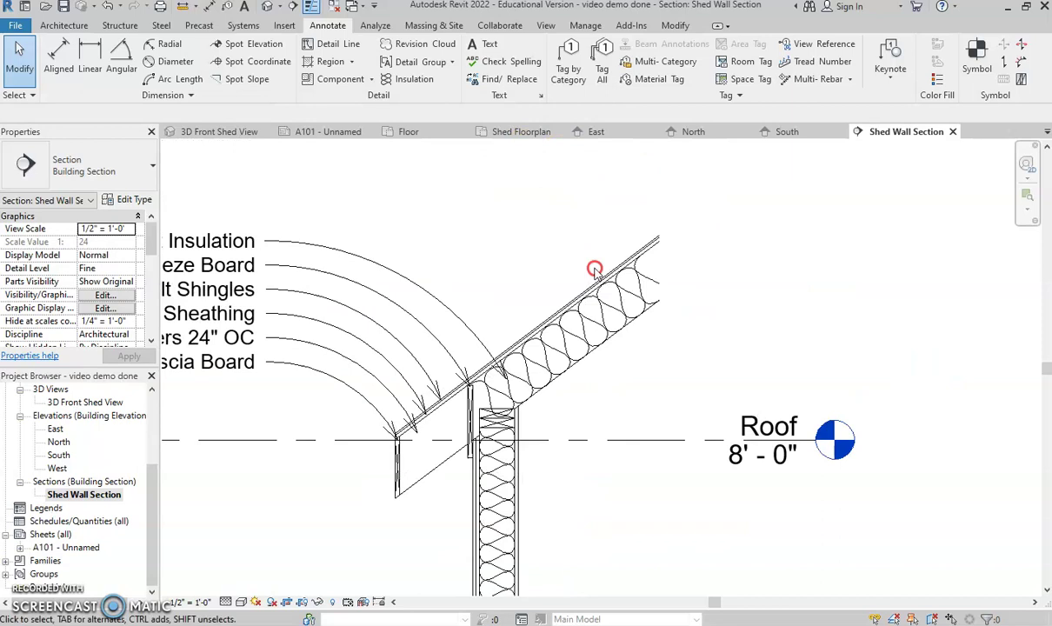
click(234, 79)
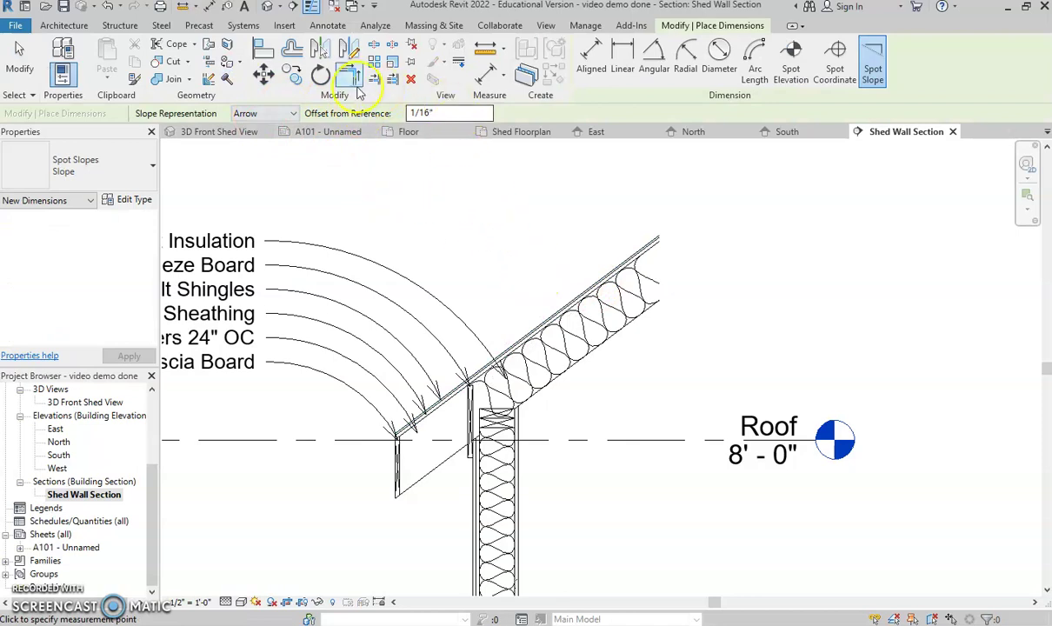
click(329, 26)
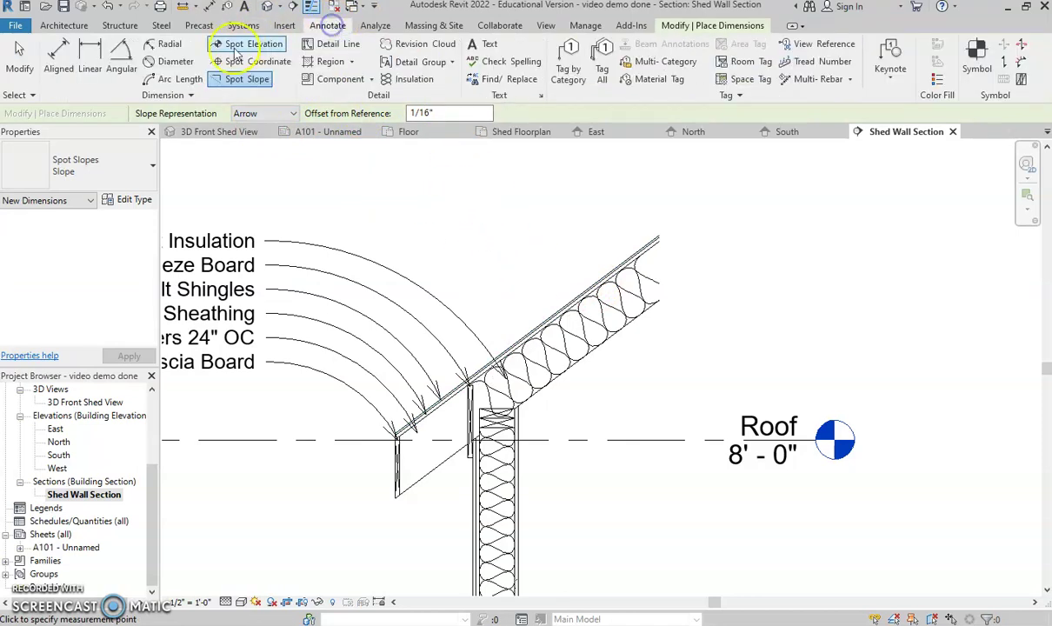
click(243, 79)
click(700, 26)
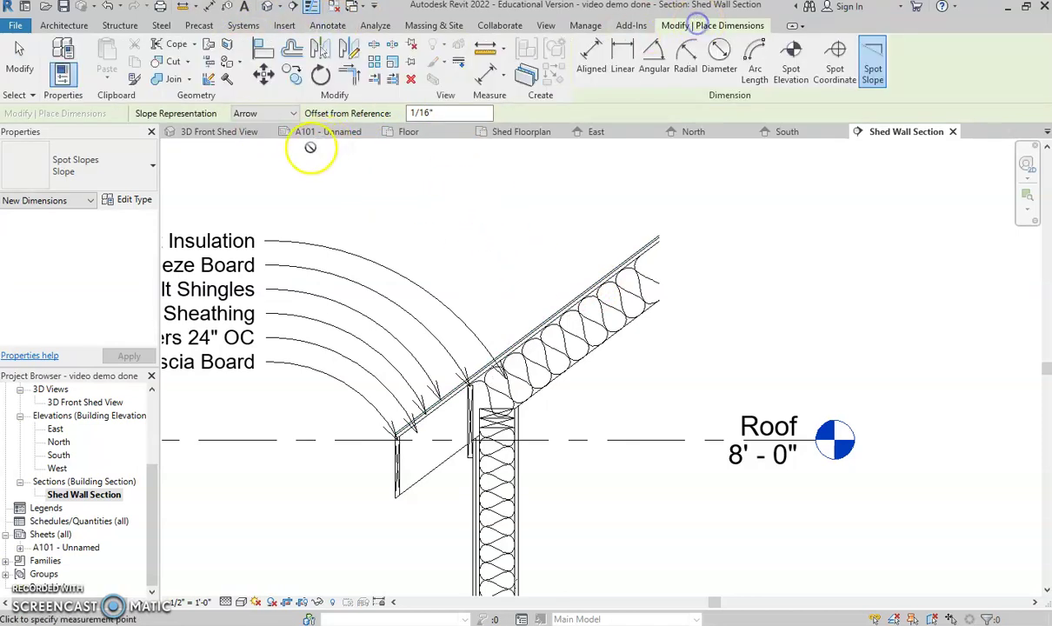
click(289, 113)
click(286, 140)
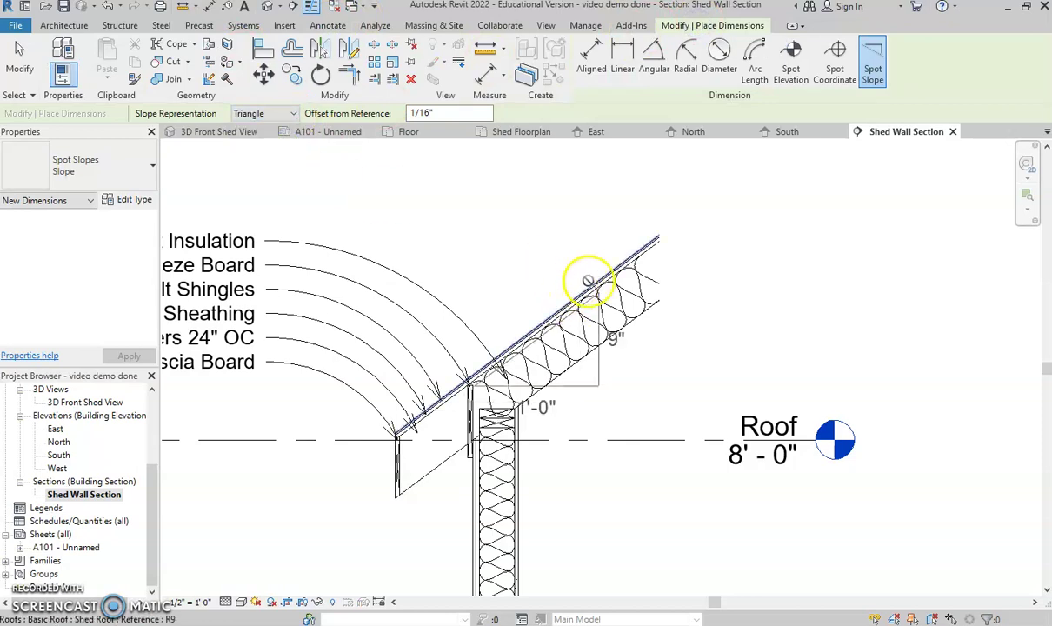
click(605, 276)
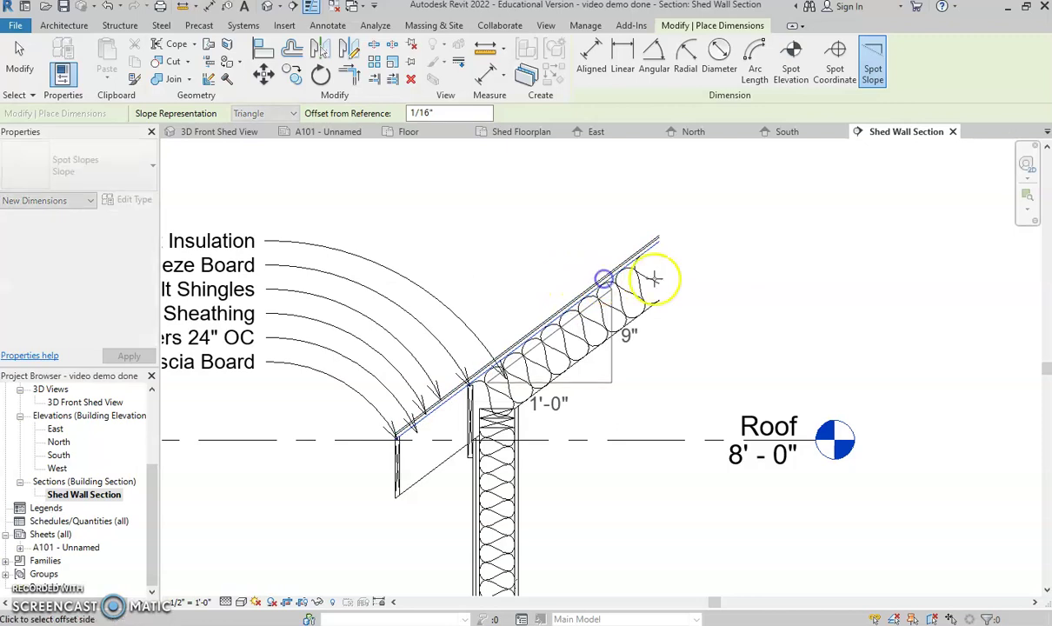
click(599, 239)
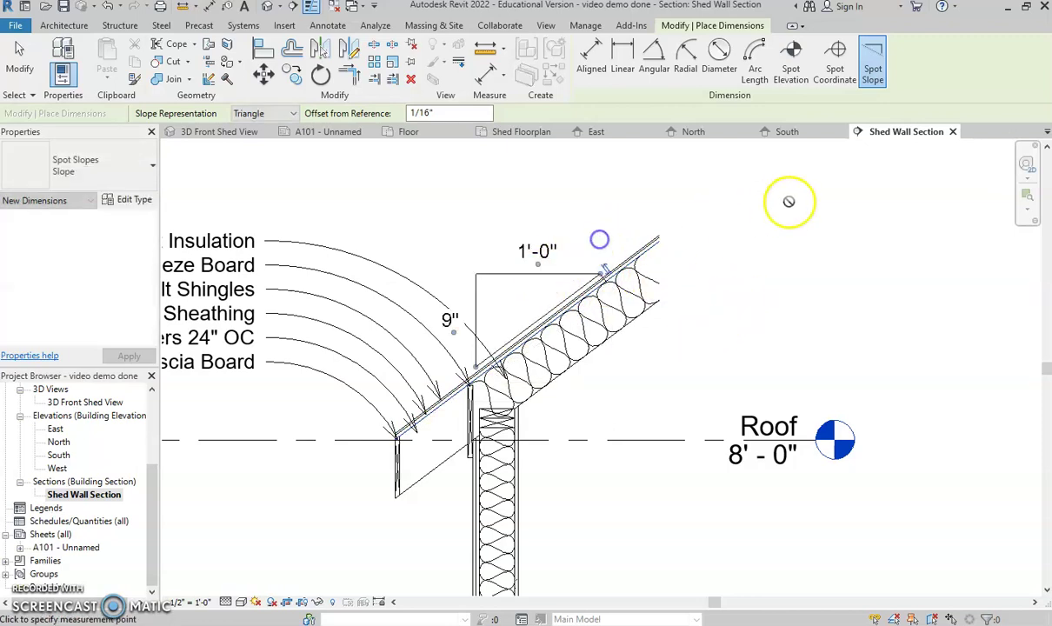
key(Escape)
key(Escape)
Step: Set the units format of the roof's spot slope type to Rise / 12 inches
mouse_move(614, 275)
mouse_down()
mouse_move(648, 229)
mouse_move(616, 239)
mouse_move(634, 236)
mouse_up()
scroll(517, 326, down, 1)
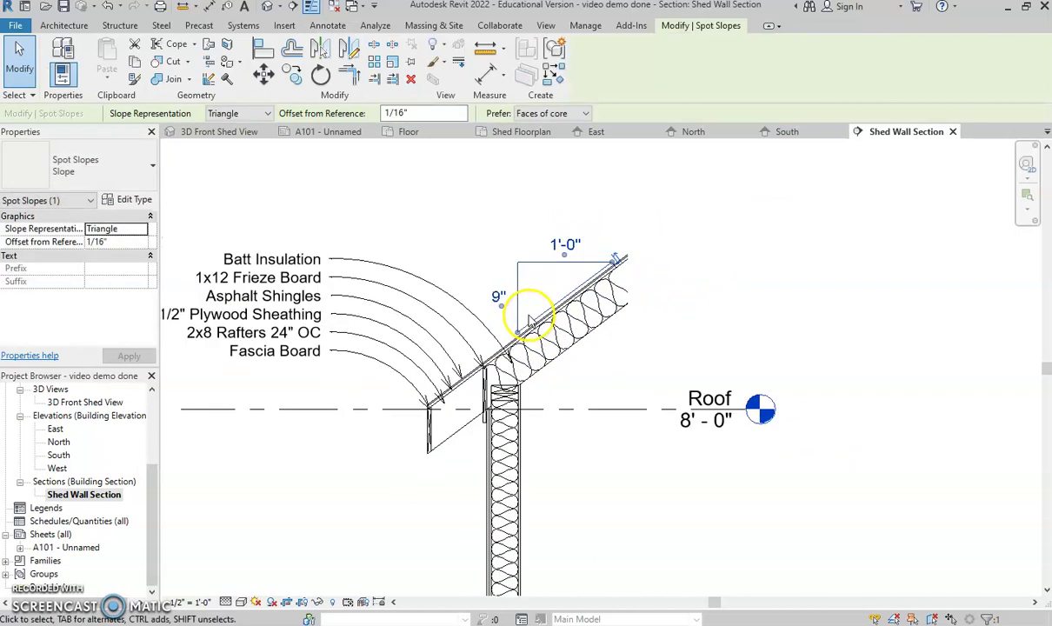
click(130, 205)
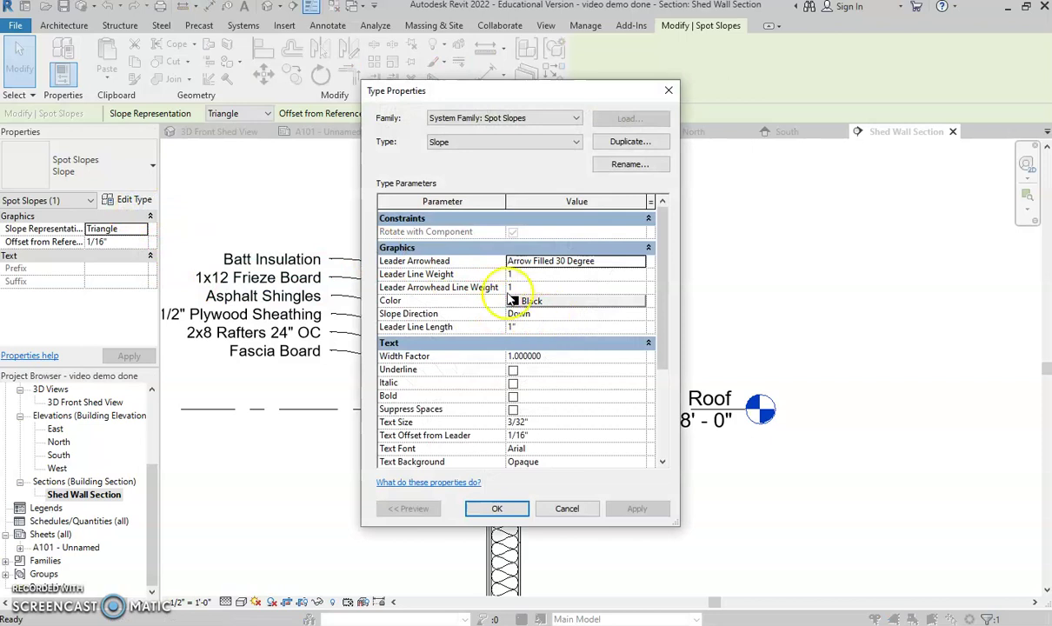
scroll(544, 357, down, 4)
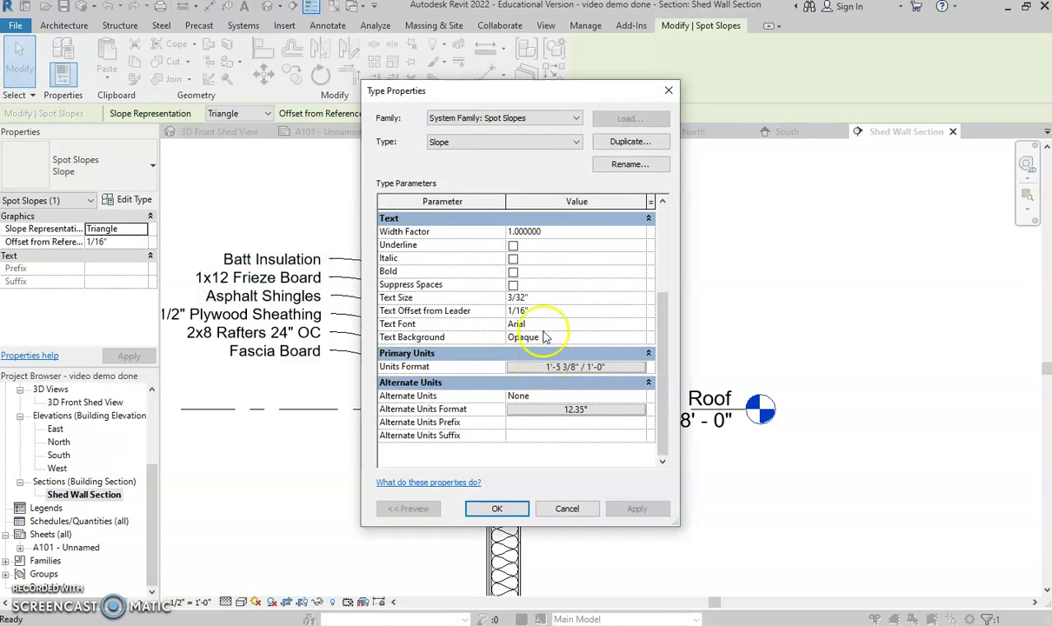
click(592, 367)
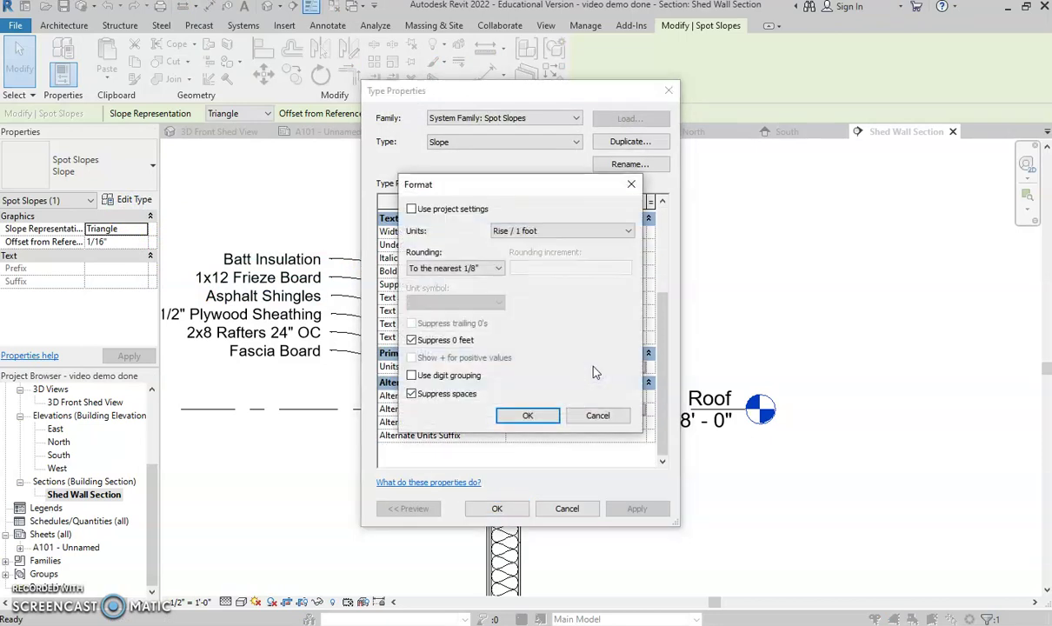
click(567, 230)
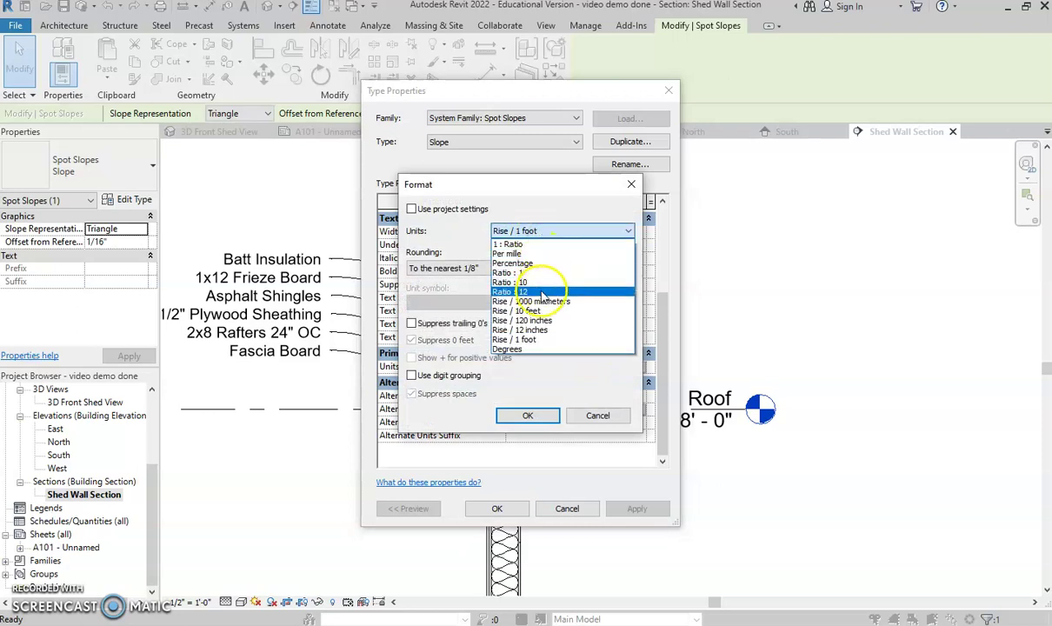
click(527, 329)
click(528, 415)
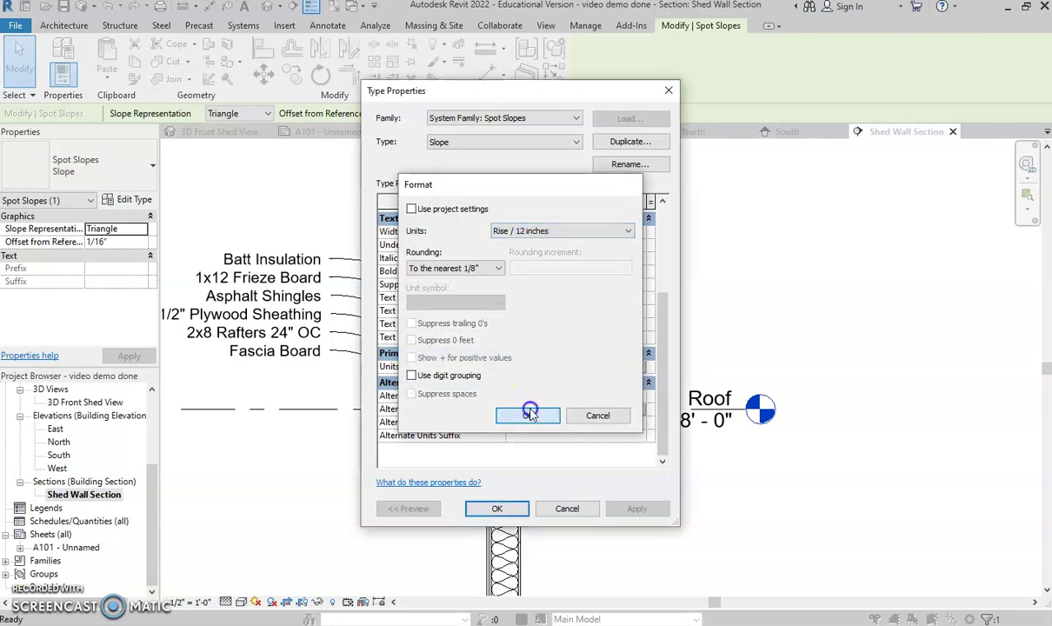
click(497, 509)
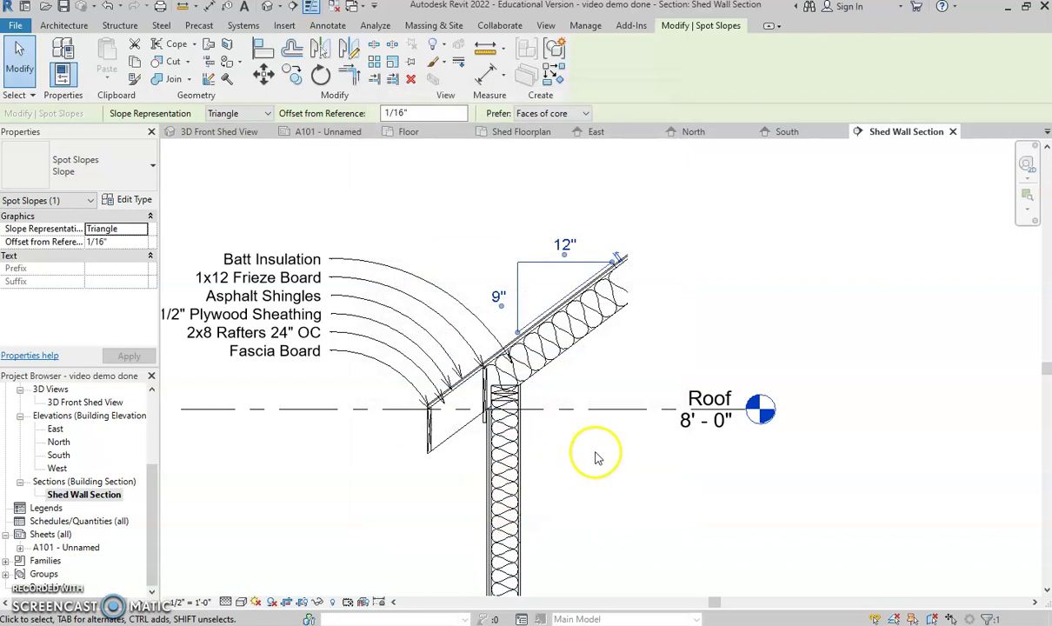
key(Escape)
key(Escape)
scroll(602, 488, down, 5)
scroll(650, 456, up, 3)
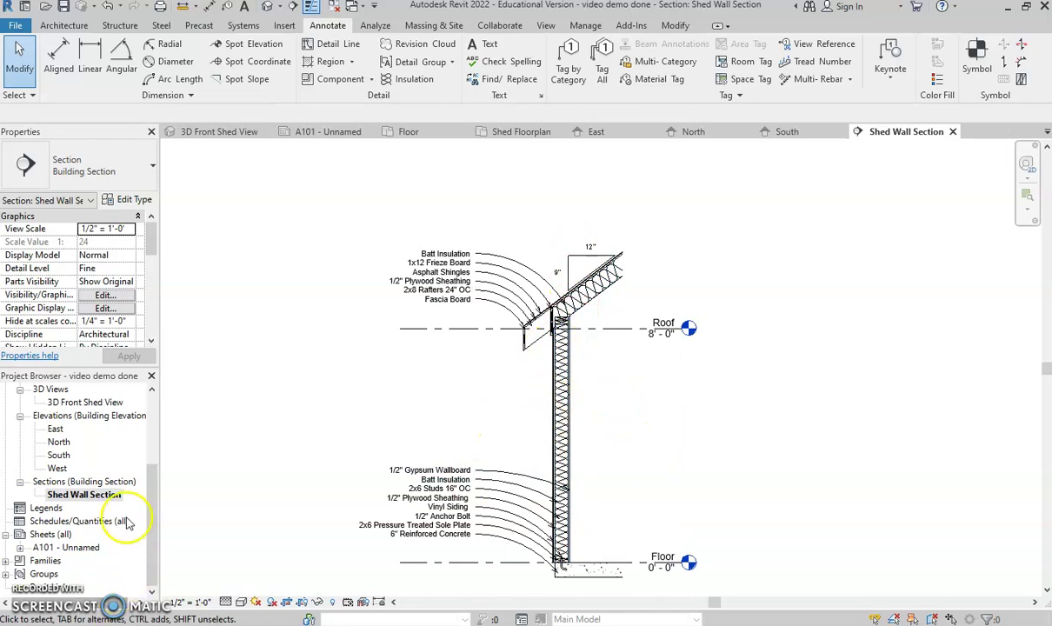
Step: Try placing the Shed Wall Section view on sheet A101 beside the 3D view, and delete the placed viewport
click(57, 548)
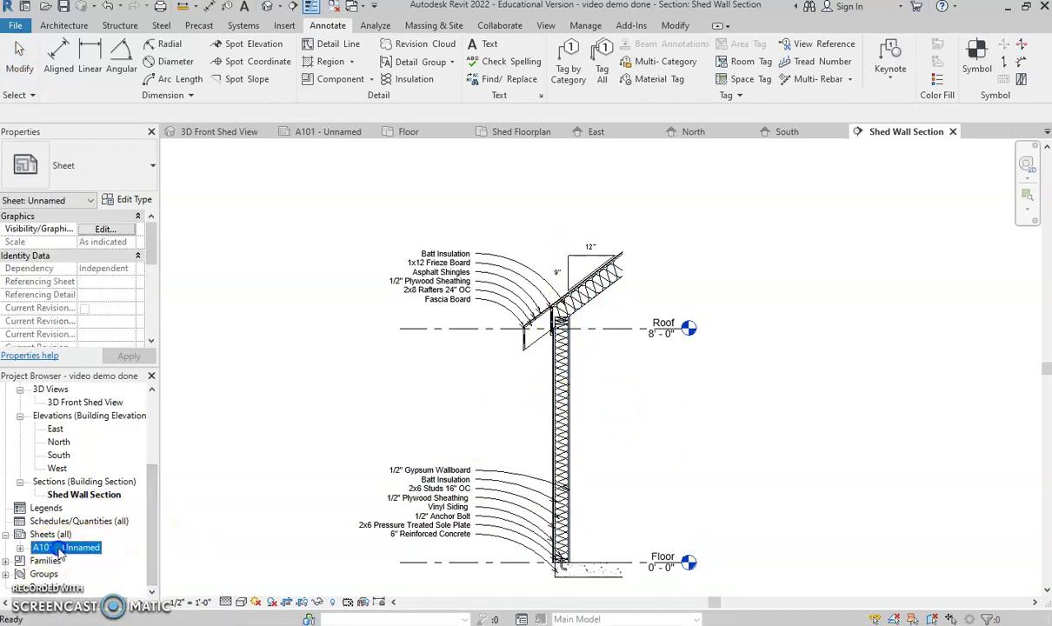
double_click(58, 548)
scroll(434, 306, down, 2)
middle_drag(763, 356, 446, 304)
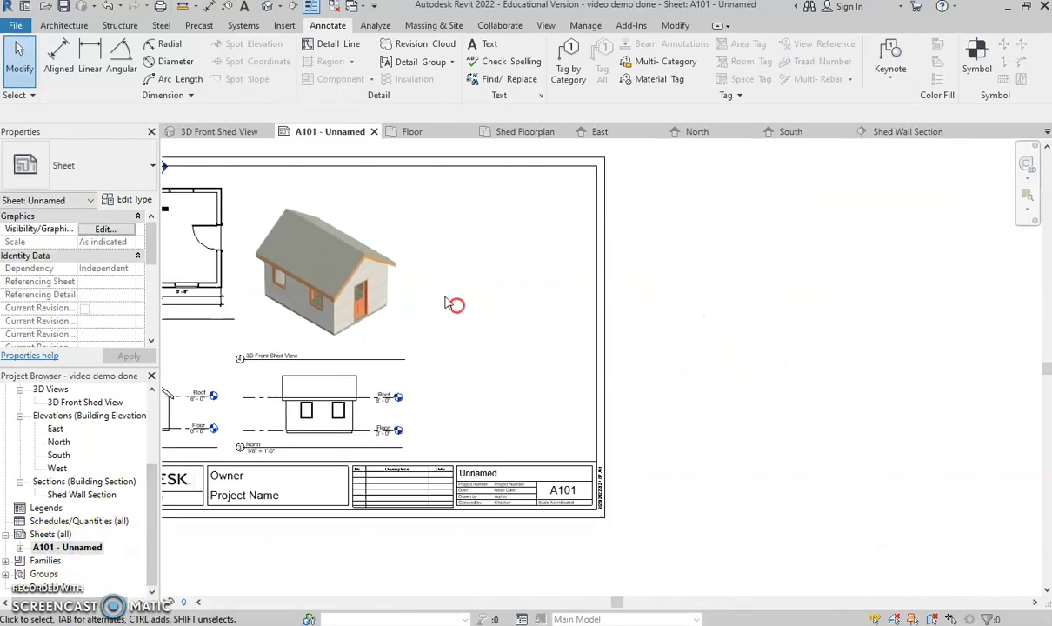
click(131, 493)
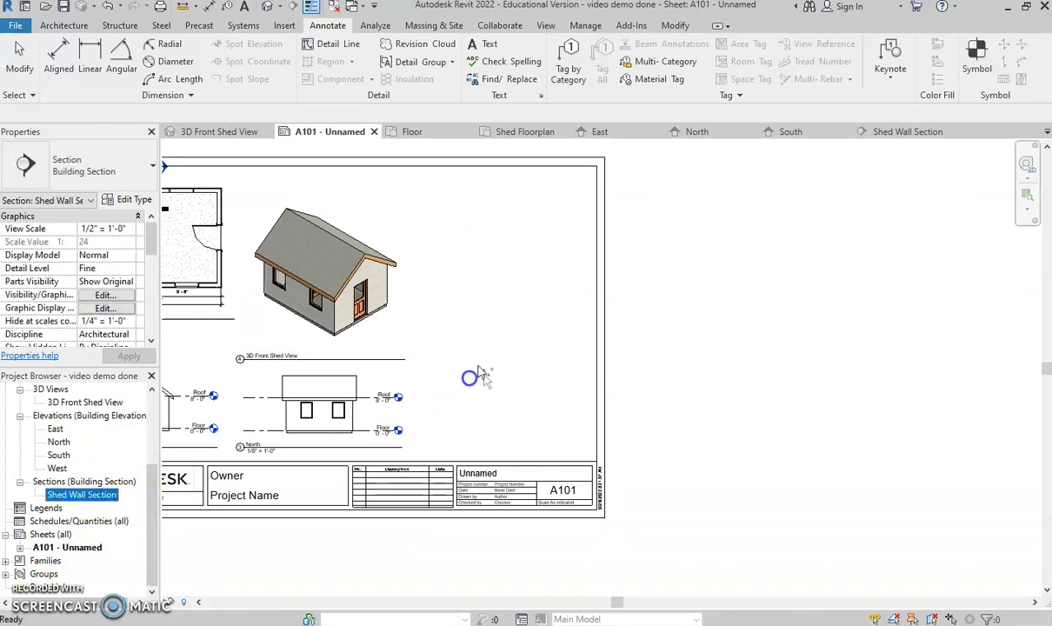
click(502, 311)
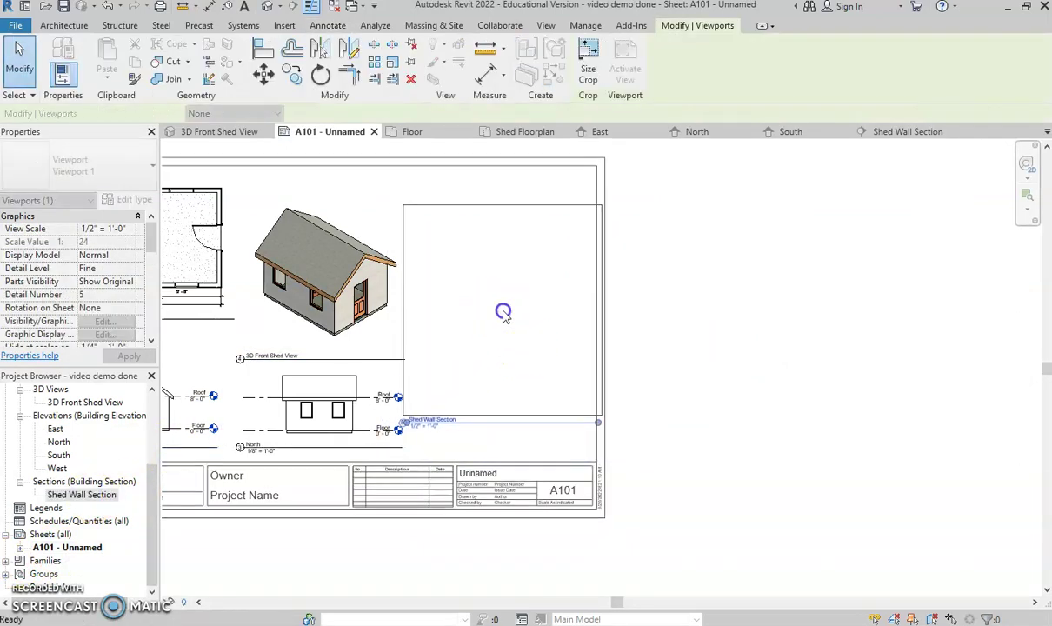
scroll(563, 382, up, 1)
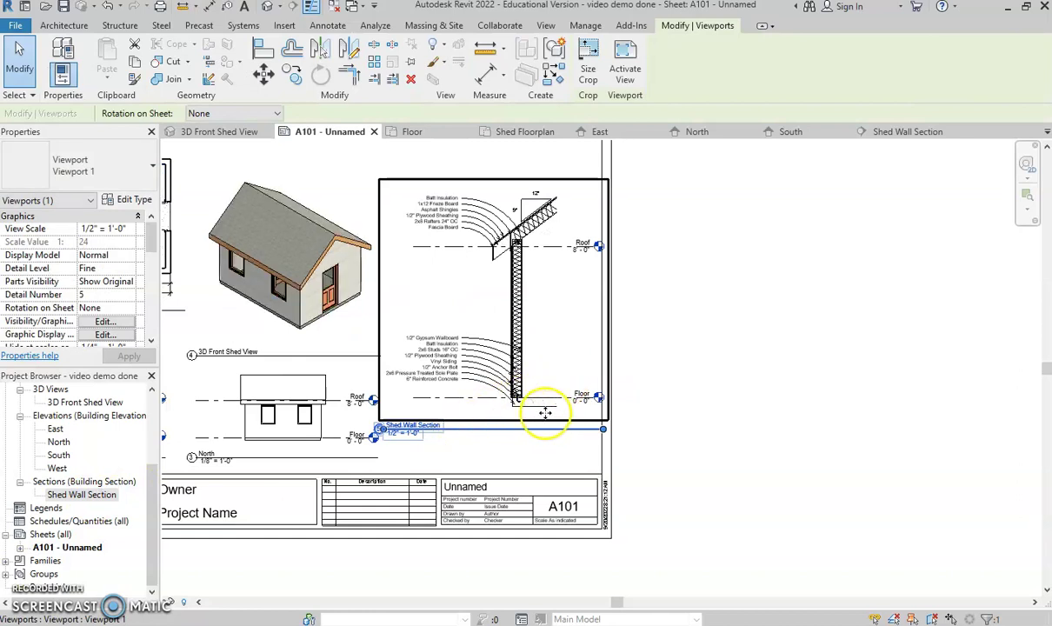
key(Delete)
Step: Narrow the Shed Wall Section's crop region on both sides, closer to the wall and roof, and hide the crop region
double_click(83, 494)
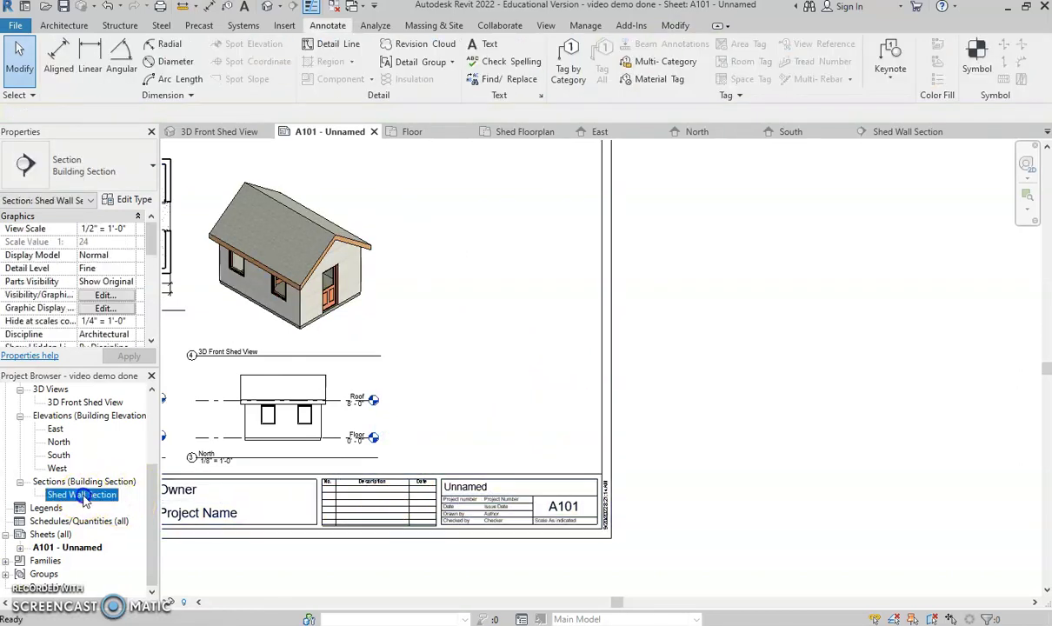
scroll(711, 435, down, 3)
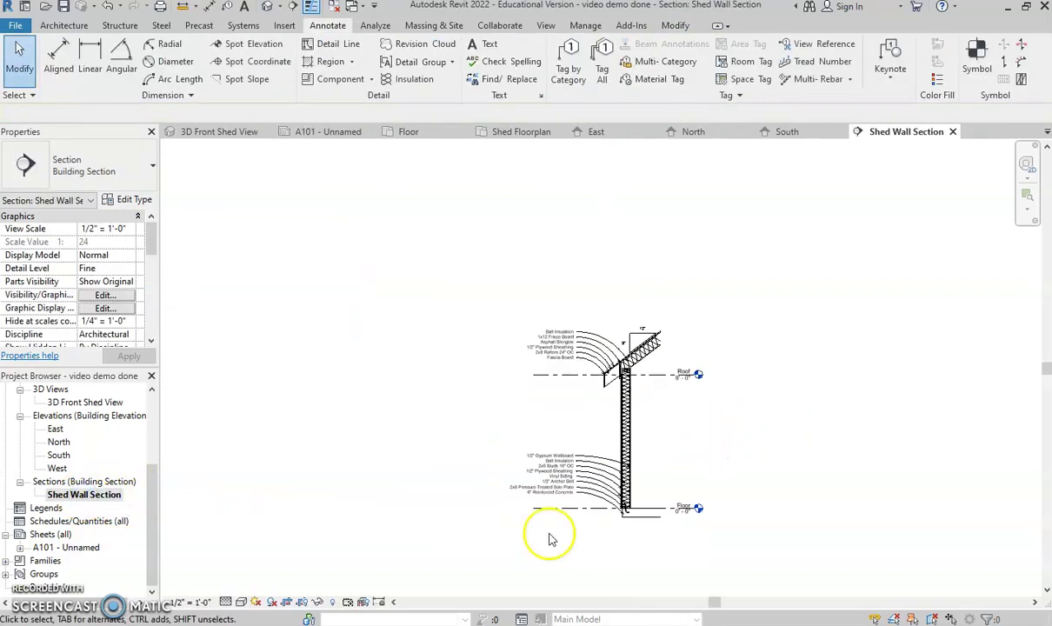
click(301, 603)
scroll(768, 442, up, 3)
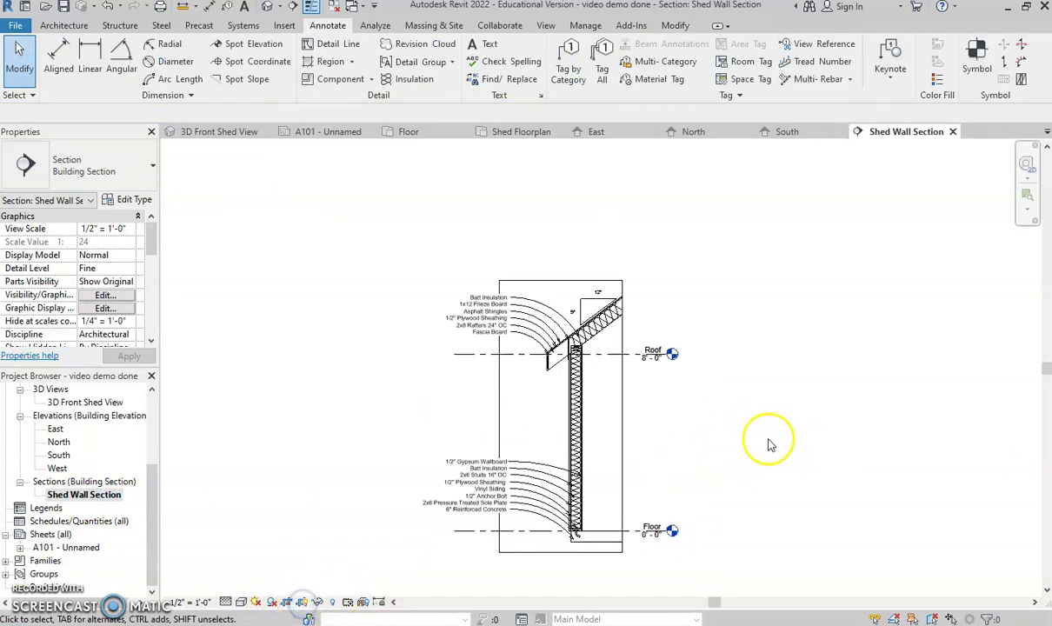
click(462, 436)
drag(463, 414, 496, 414)
click(501, 415)
drag(602, 416, 600, 417)
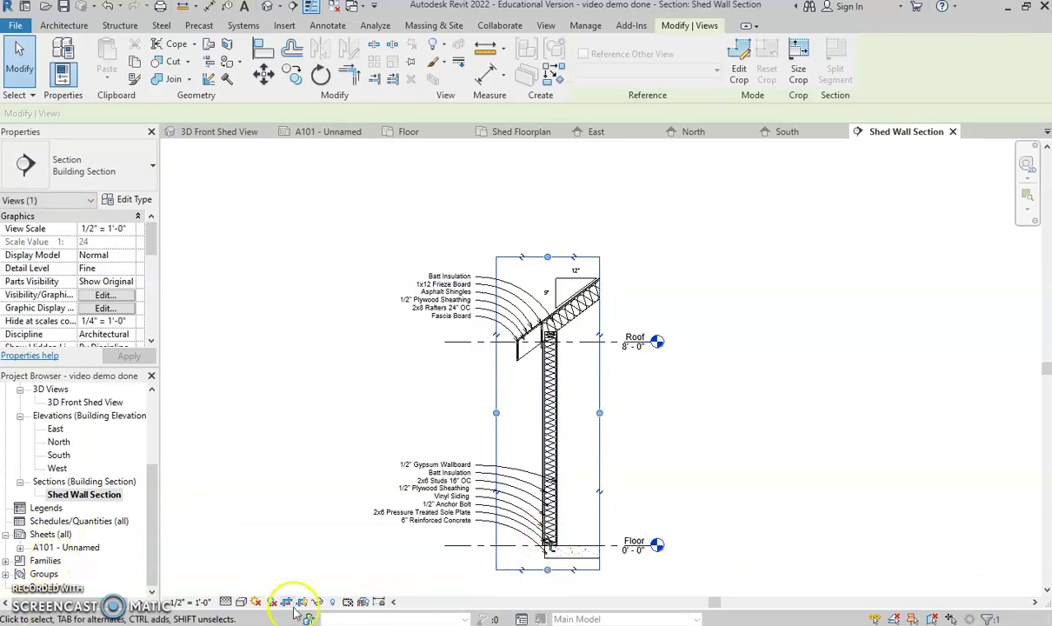
click(293, 609)
Step: Place the Shed Wall Section view on sheet A101 to the right of the 3D view and nudge it left and up
double_click(80, 547)
scroll(516, 470, down, 2)
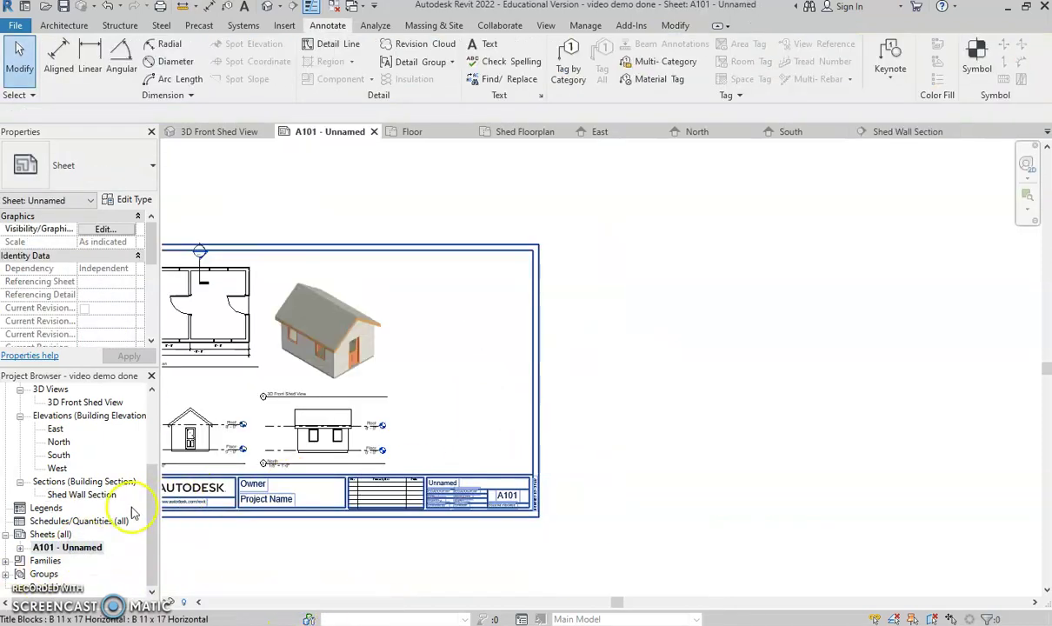
click(82, 495)
drag(424, 459, 419, 448)
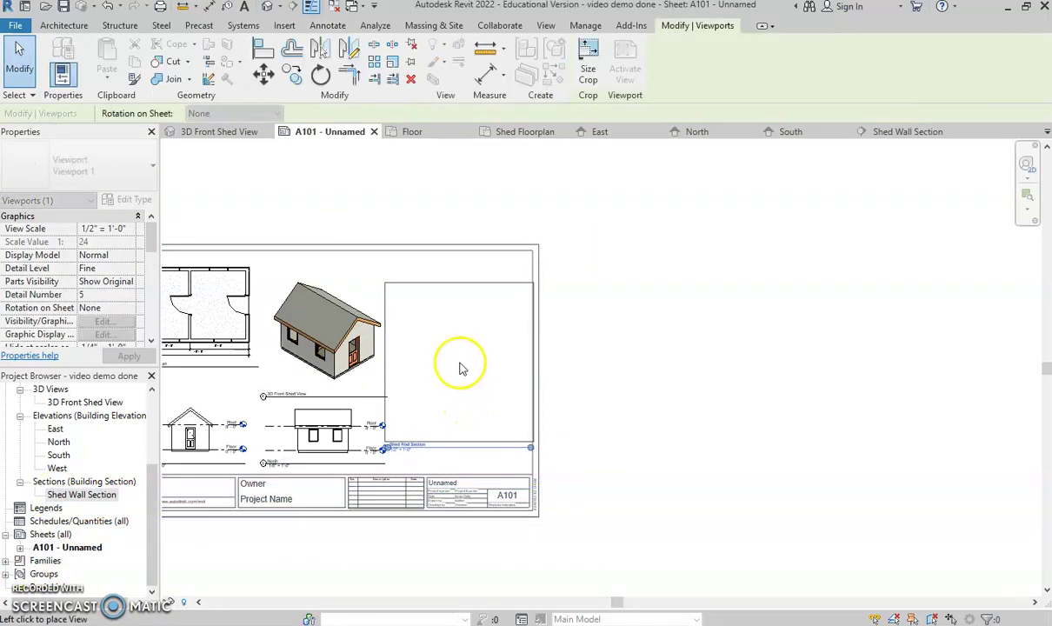
click(472, 365)
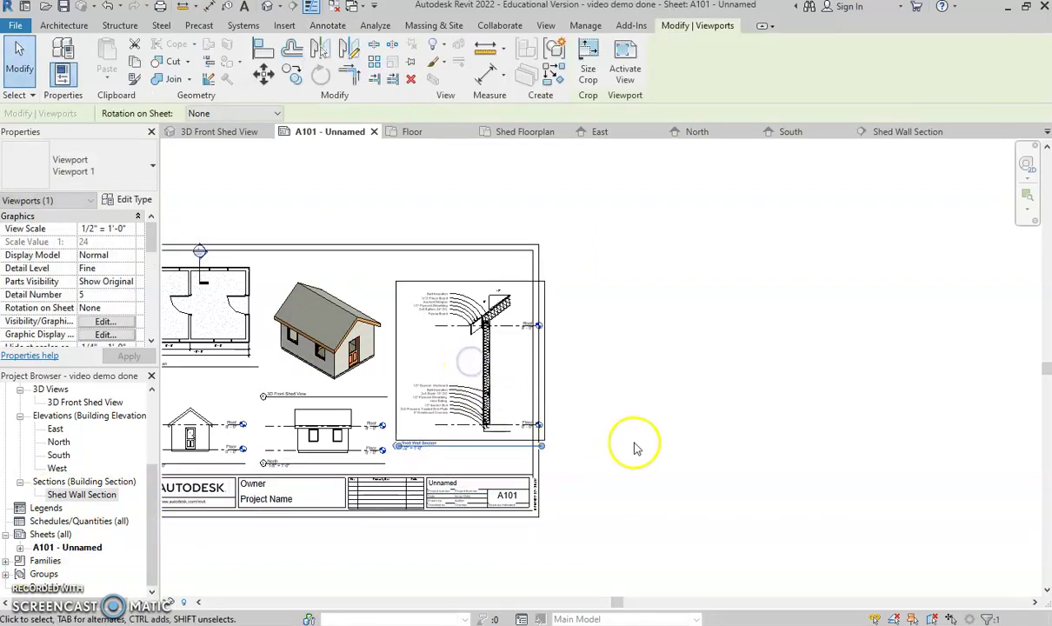
key(Left)
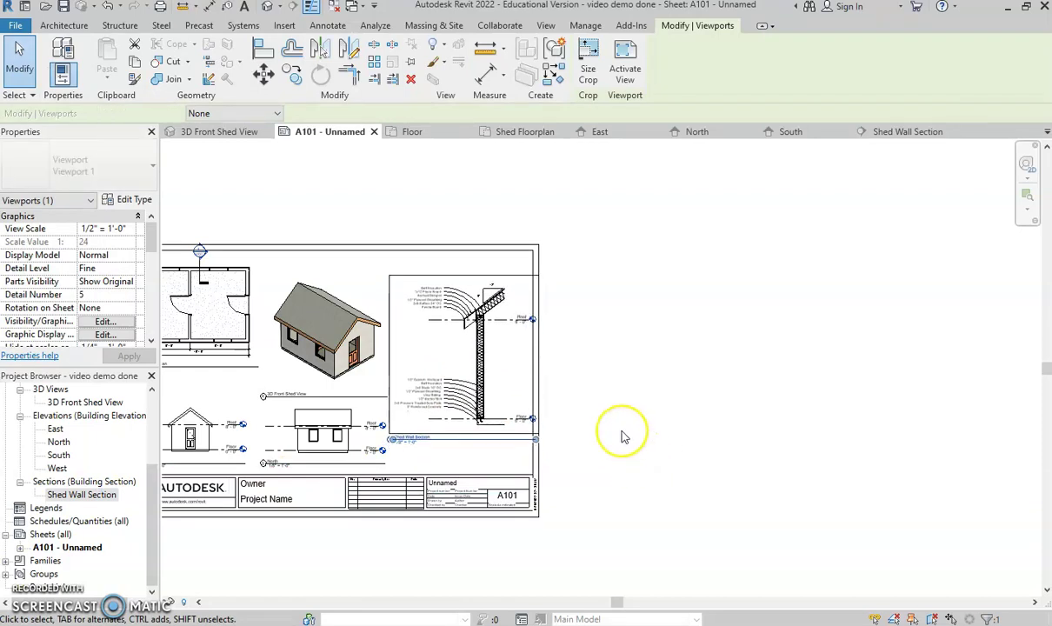
key(Up)
key(Up)
key(Up)
key(Up)
key(Up)
key(Up)
key(Up)
key(Up)
key(Up)
key(Up)
key(Up)
key(Up)
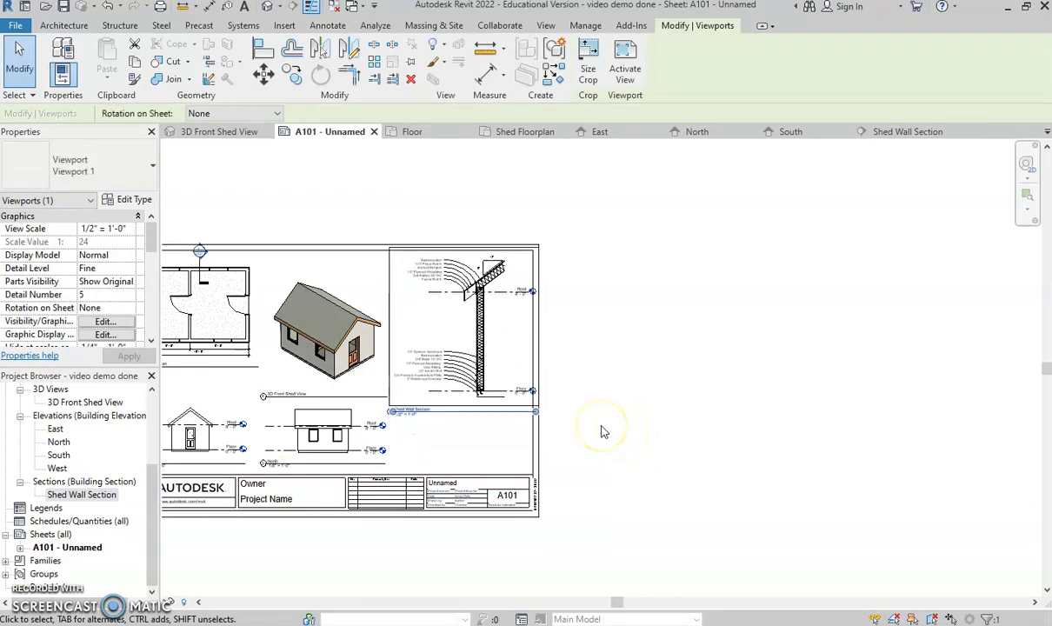
Step: Shift the 3D Front Shed View slightly left and the Shed Wall Section viewport slightly left and down on the sheet
click(325, 341)
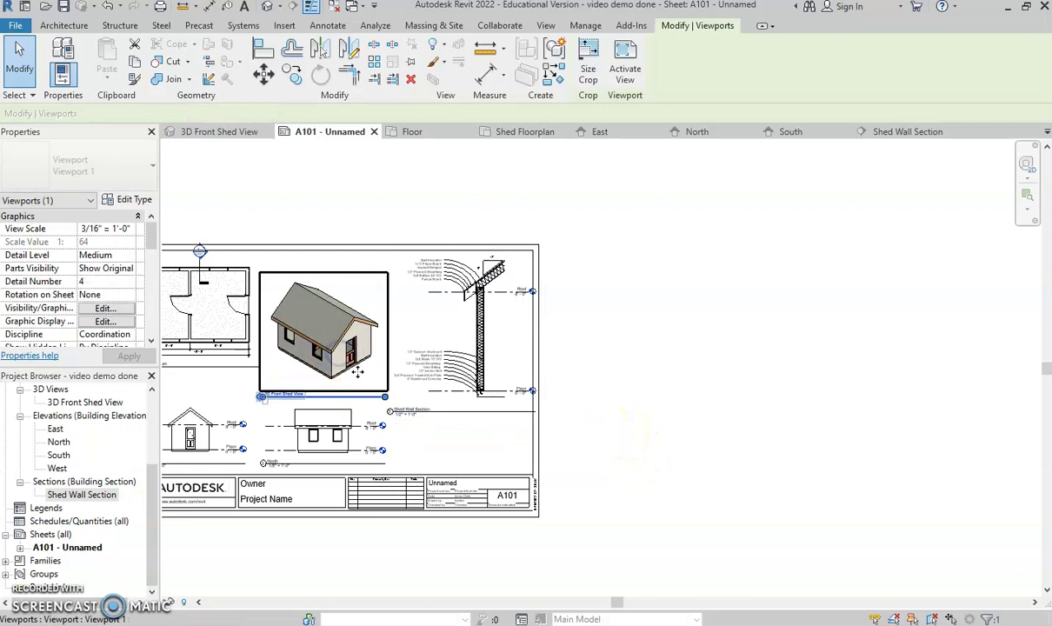
click(469, 445)
click(414, 355)
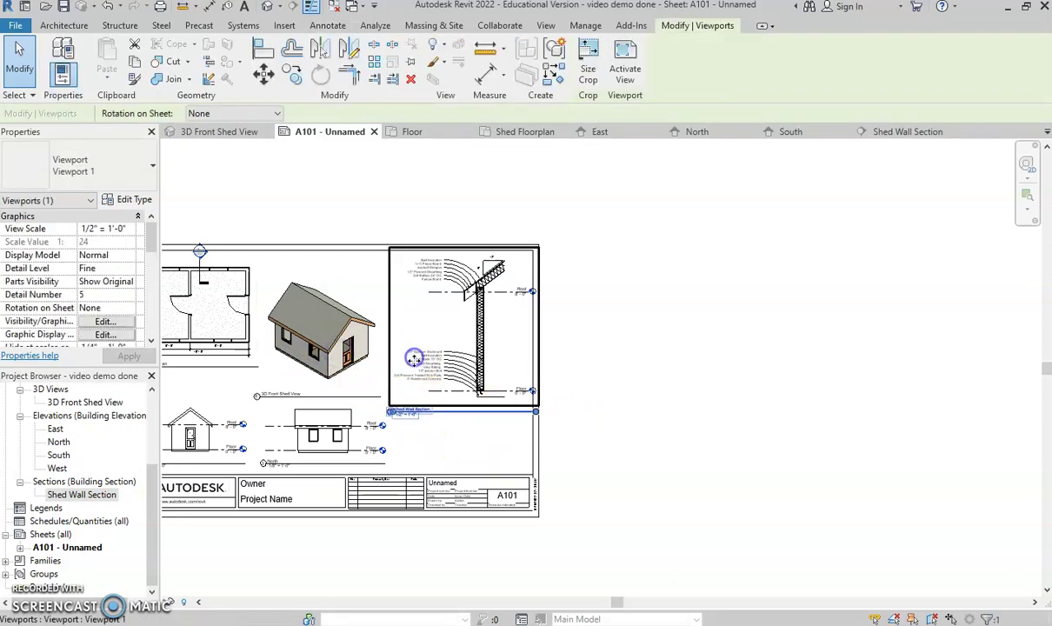
drag(480, 402, 474, 407)
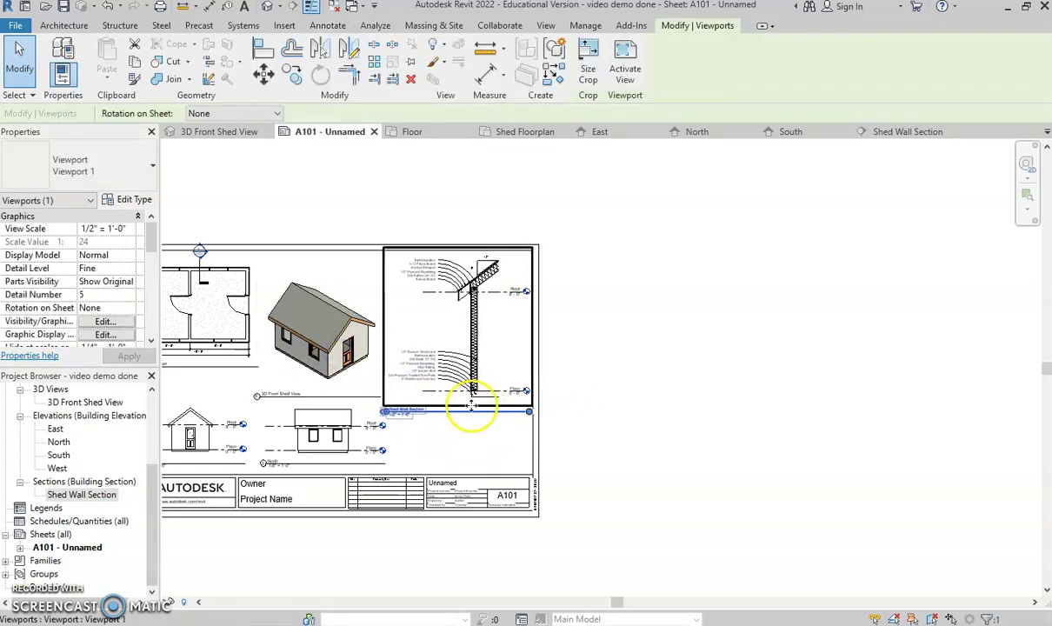
click(487, 450)
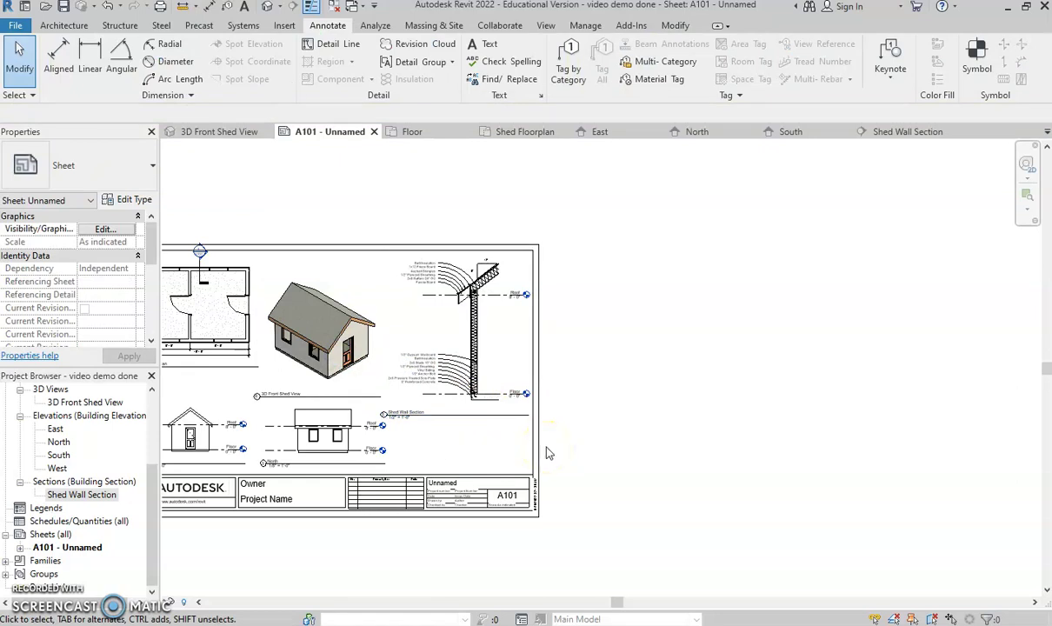
Step: Replace the Owner placeholder in the sheet's title block with the owner's name
middle_drag(574, 425, 735, 419)
scroll(446, 486, up, 6)
scroll(394, 487, up, 1)
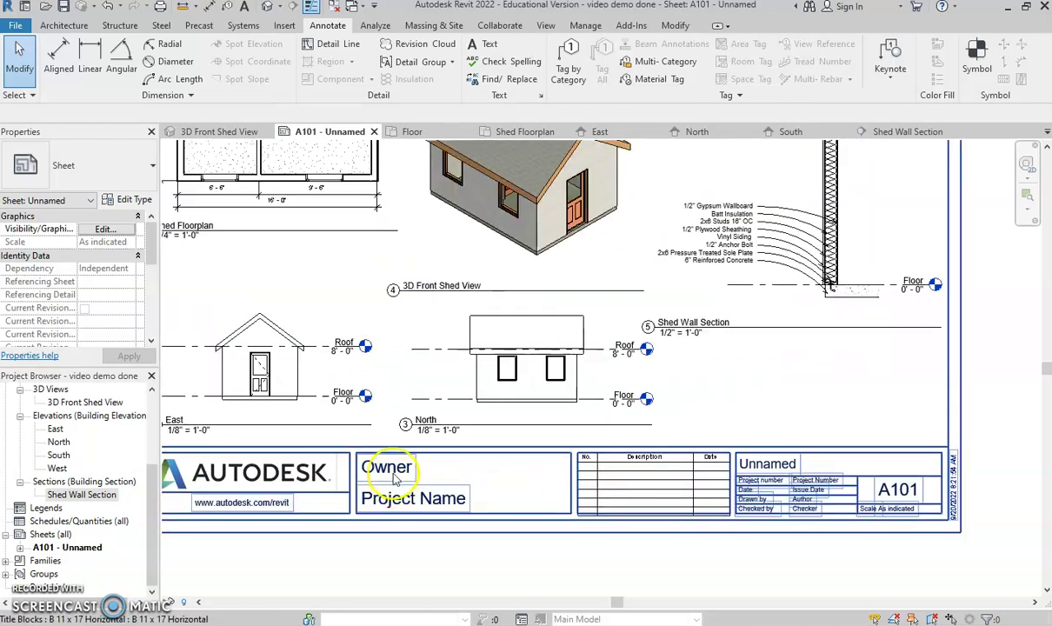
click(388, 470)
click(389, 470)
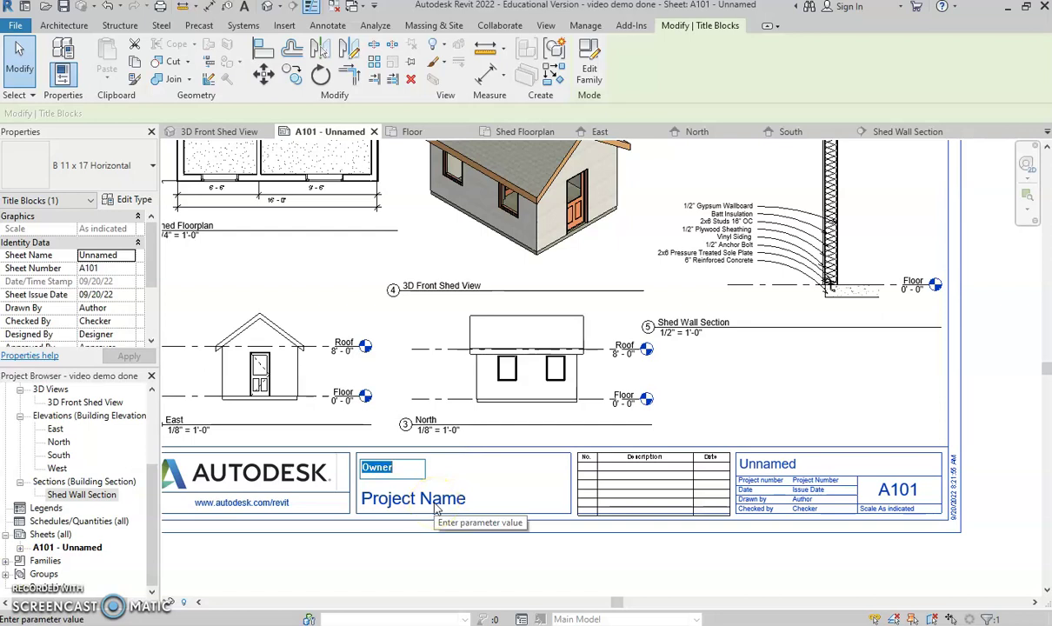
text(Mr T)
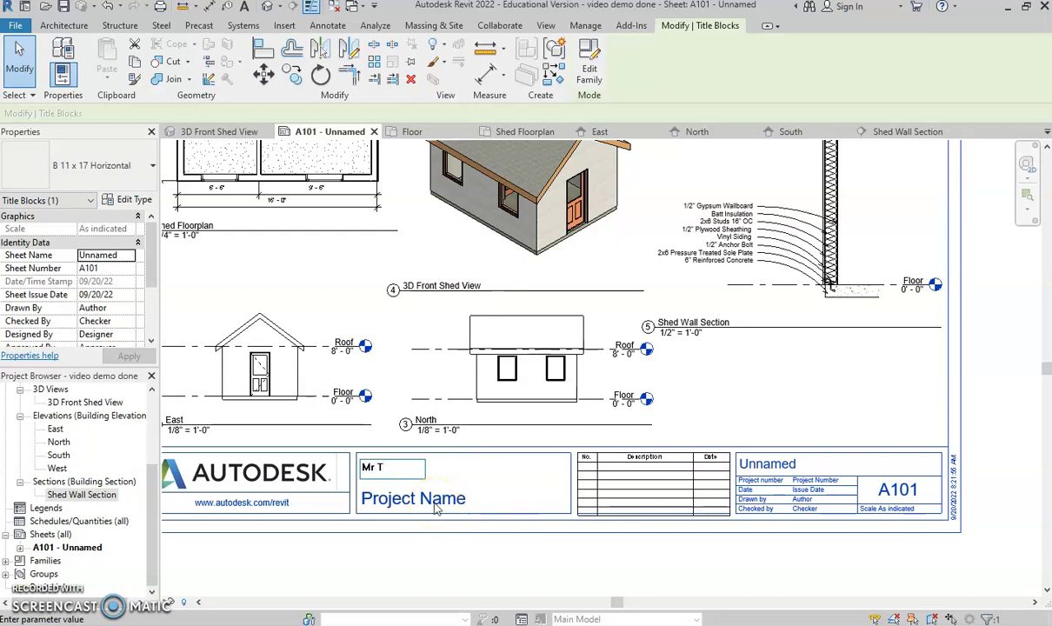
Step: Set the project name in the title block to Shed Project
click(436, 509)
click(436, 509)
text(Shed)
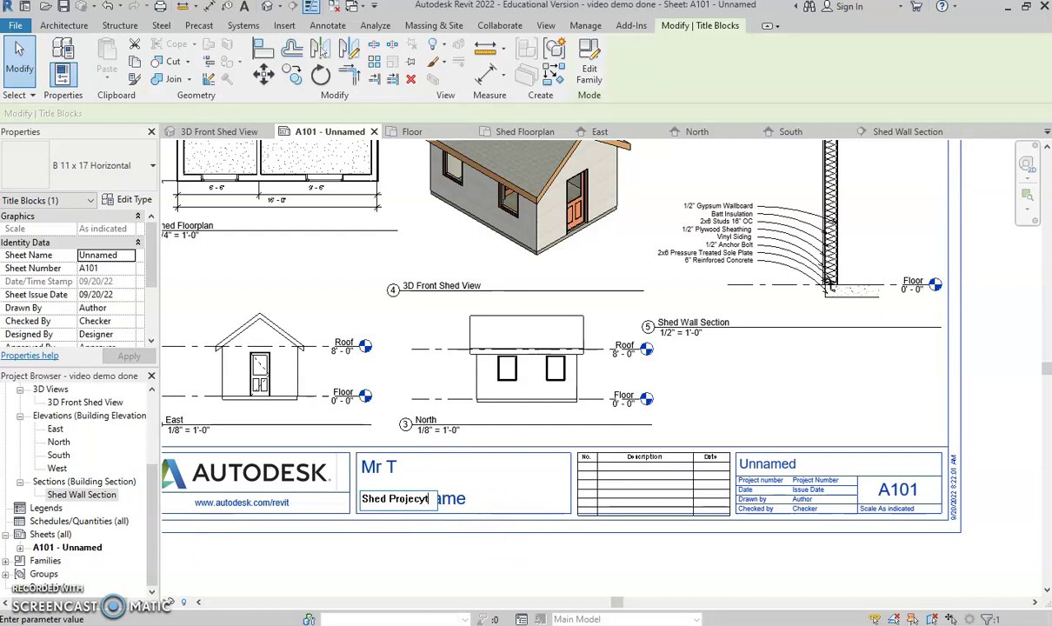
key(BackSpace)
key(BackSpace)
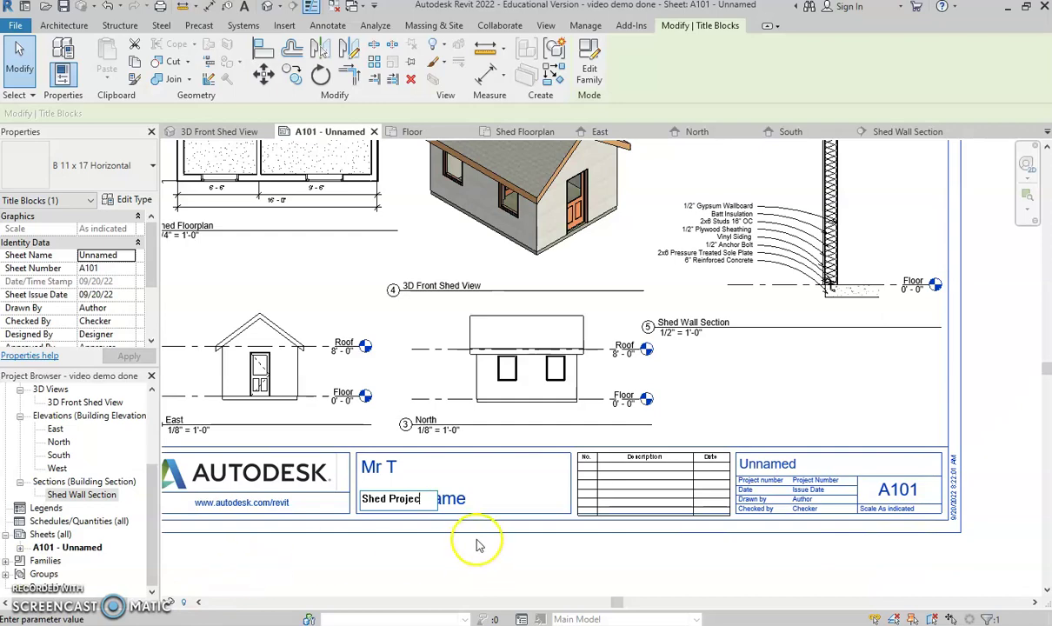